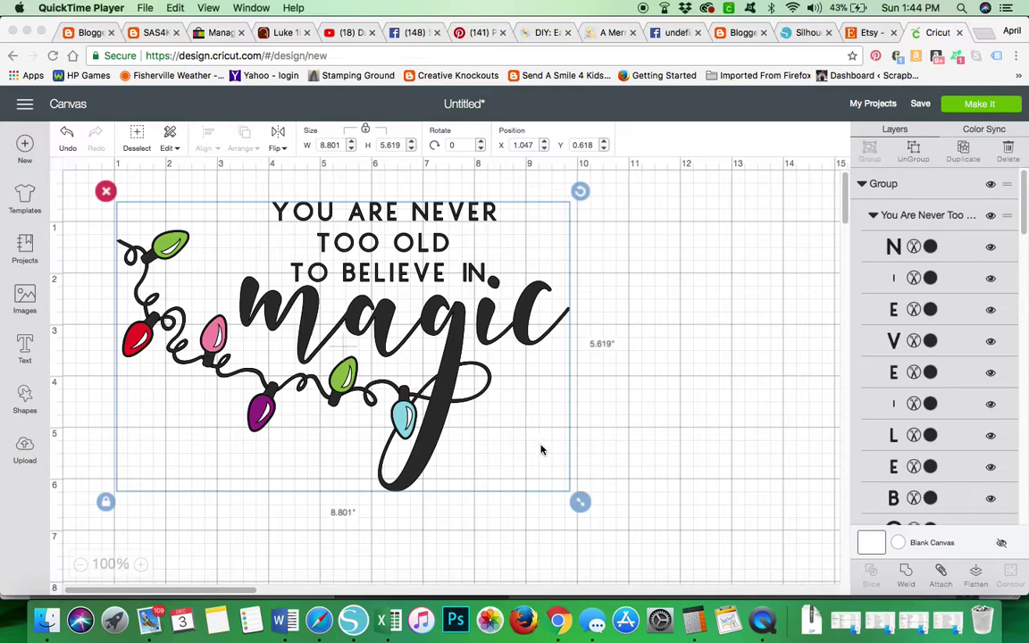
- Proportionally enlarge the whole design to about 11.07 by 7.06 inches and move it to about X 0.48, Y 0.23 on the canvas
left_click(578, 504)
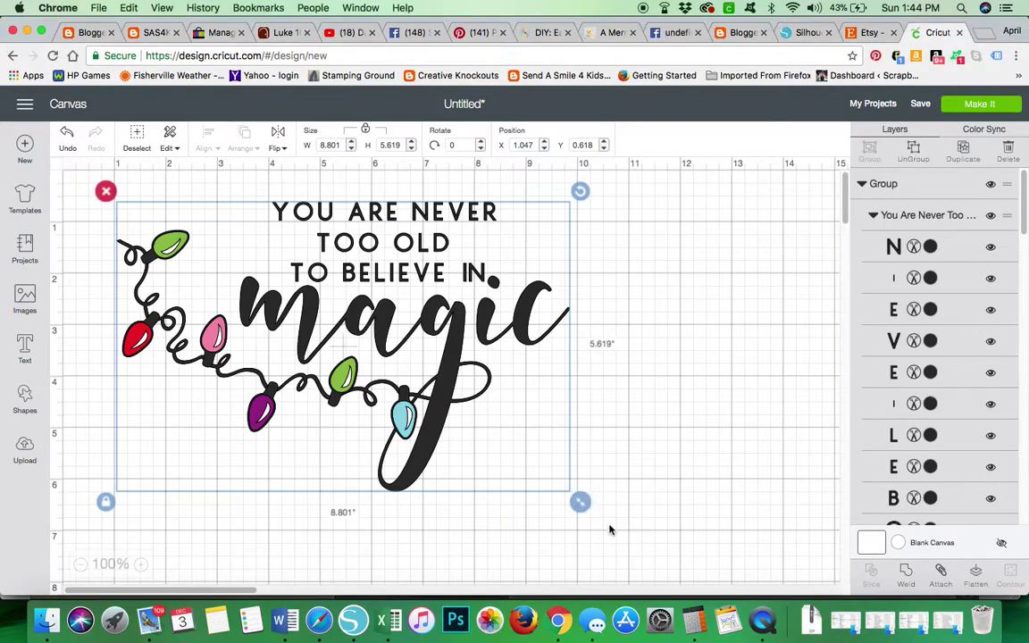
left_click(555, 485)
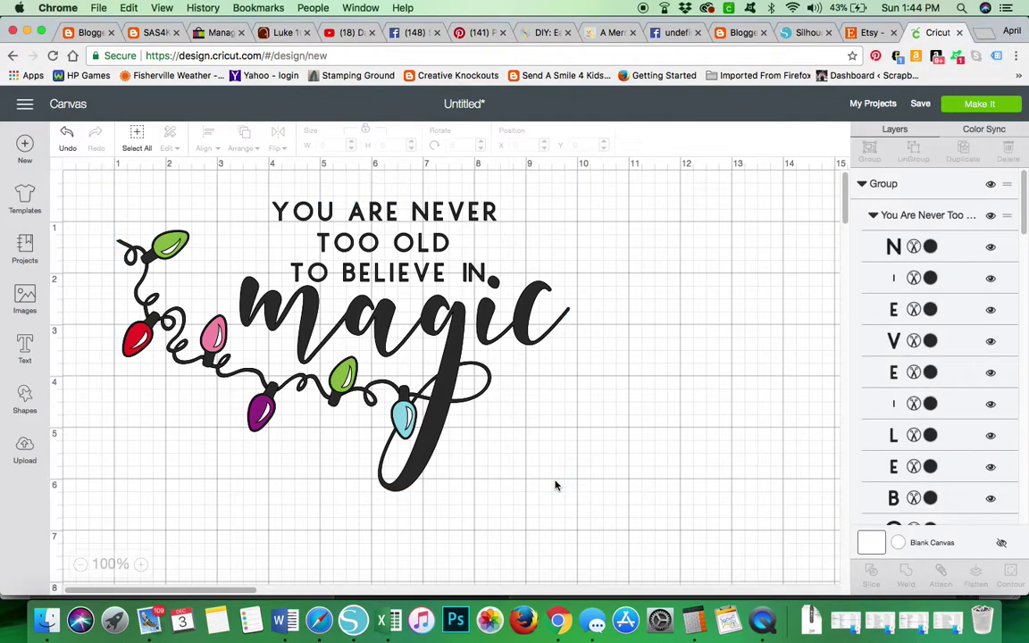
left_click(436, 336)
left_click_drag(579, 501, 695, 552)
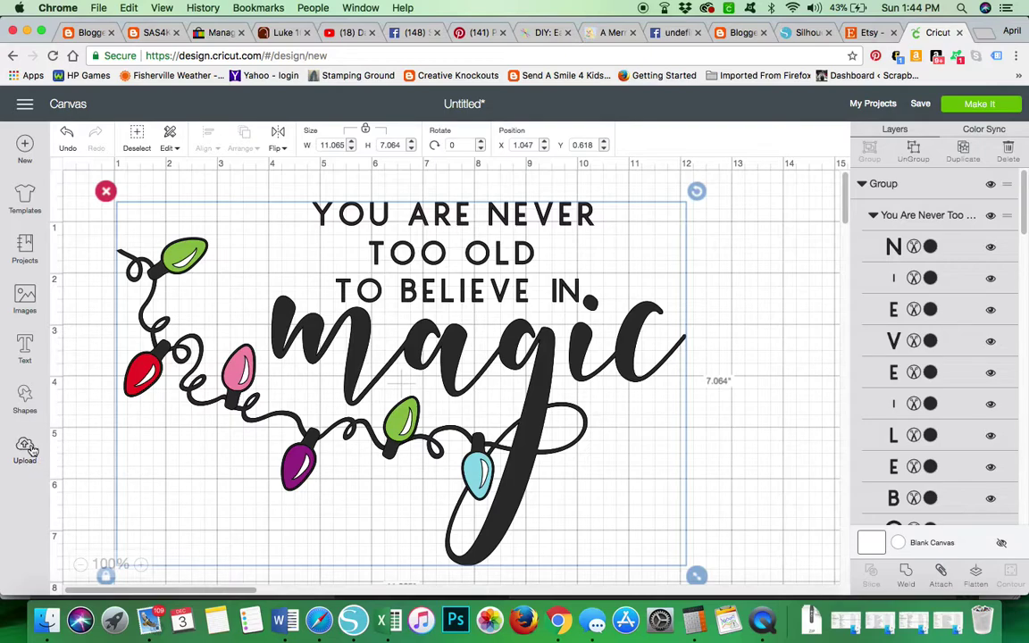
right_click(345, 317)
left_click_drag(345, 316, 317, 296)
left_click(687, 416)
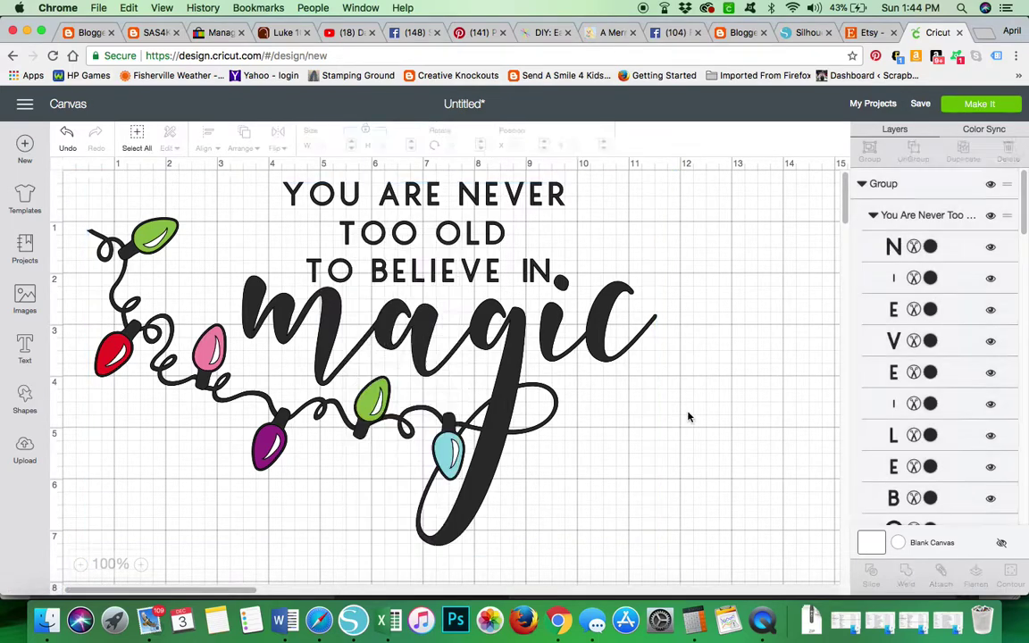
- Flip the whole grouped design horizontally
scroll(600, 428, "down", 3)
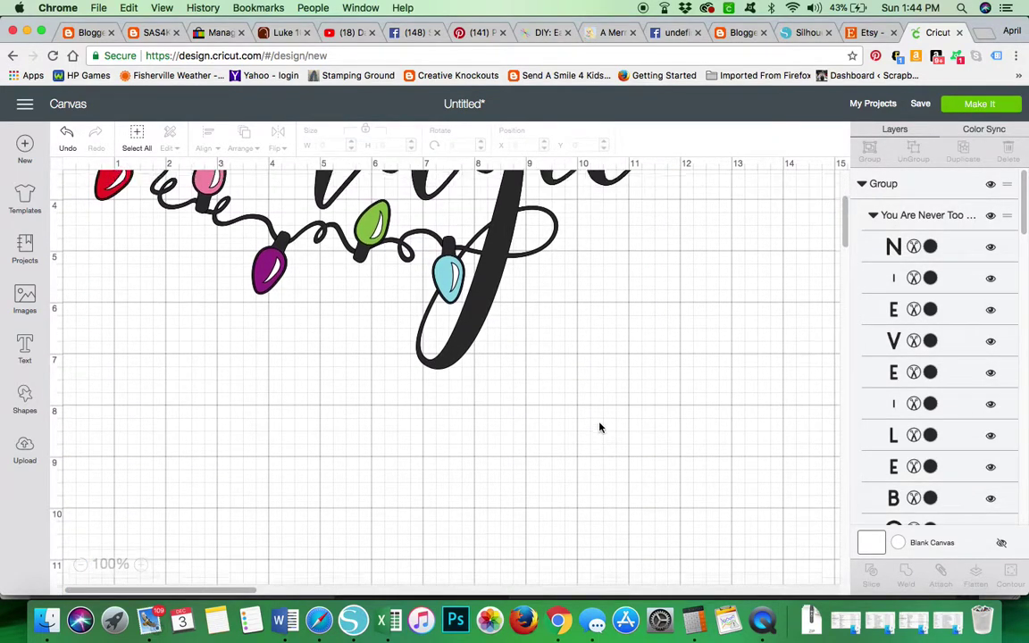
scroll(600, 427, "up", 3)
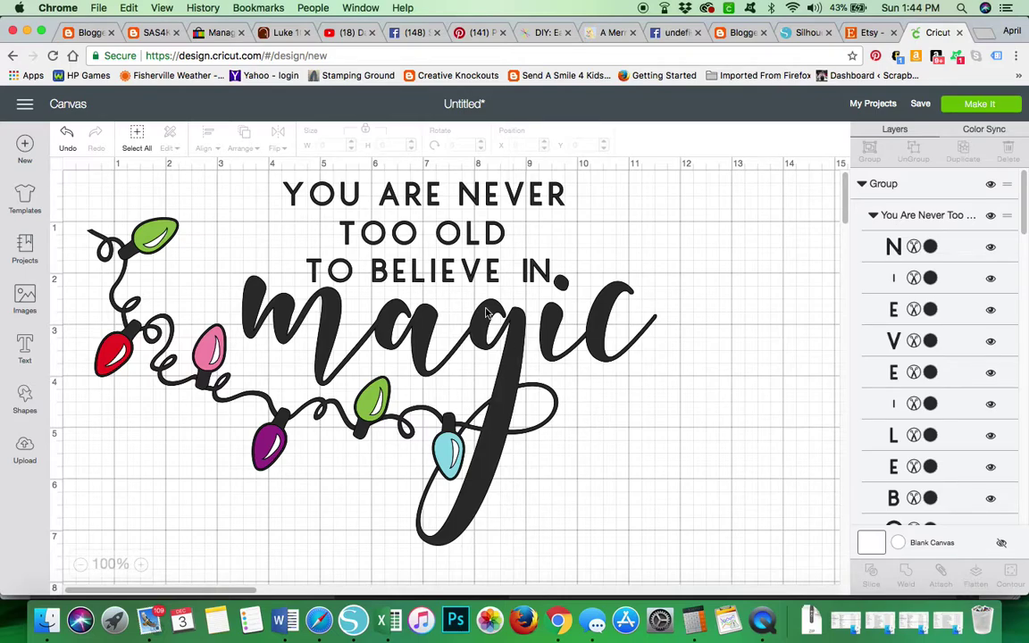
left_click(426, 279)
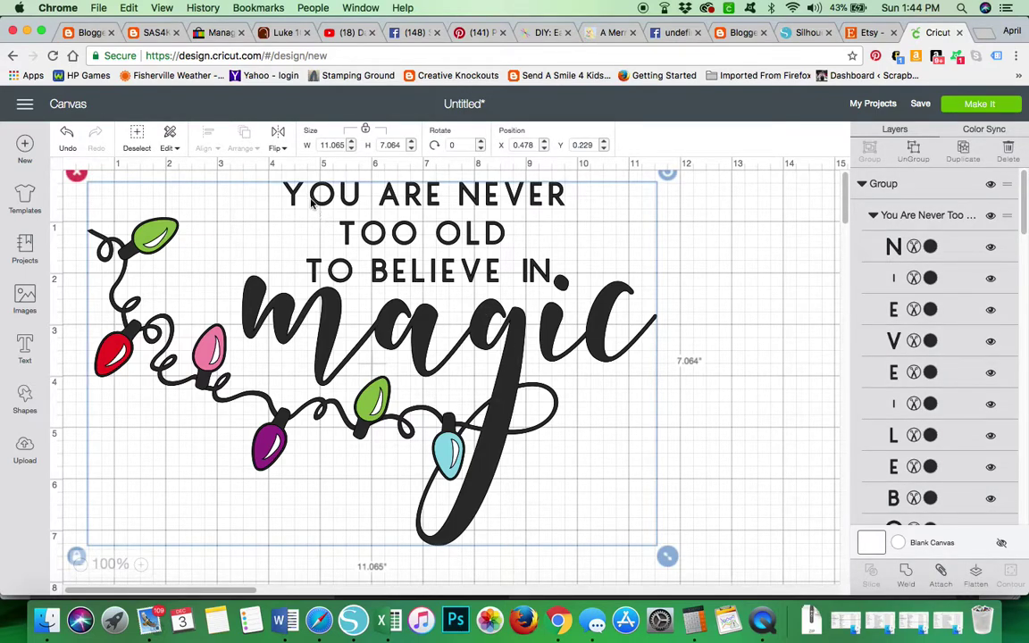
left_click(284, 152)
left_click(261, 172)
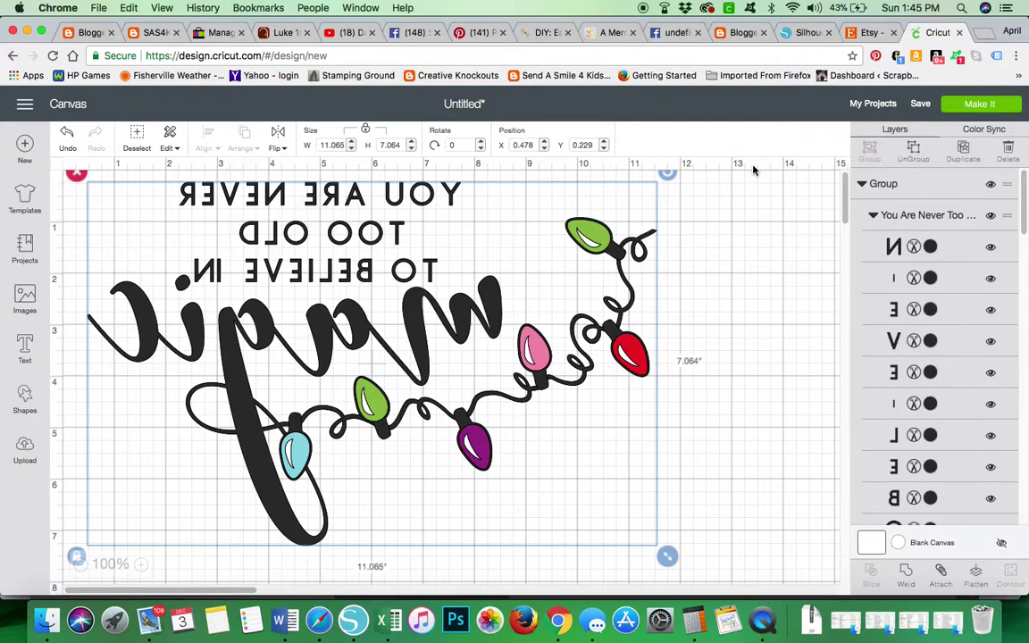
- Open the cut preview, examine the layout and mirror setting of mats 1, 2 and 3, and return to the canvas without cutting
left_click(971, 107)
left_click(979, 104)
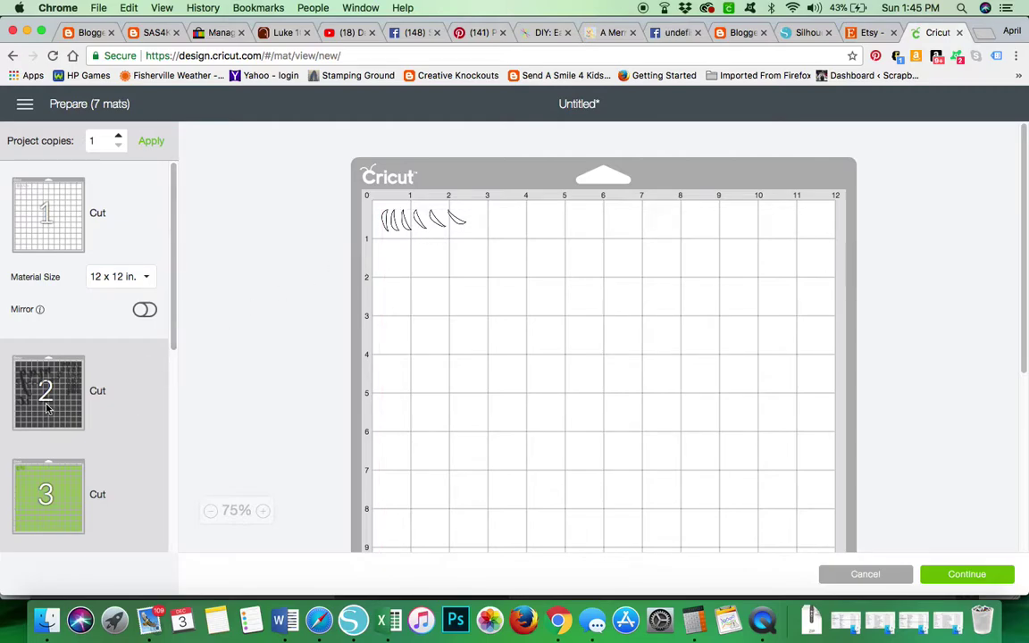
left_click(44, 368)
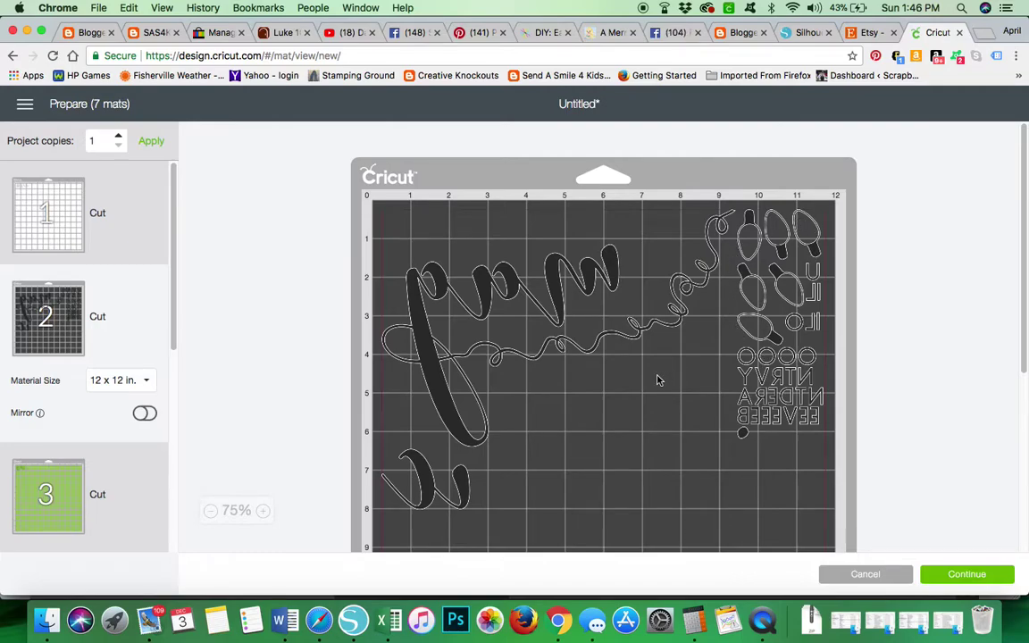
left_click(69, 429)
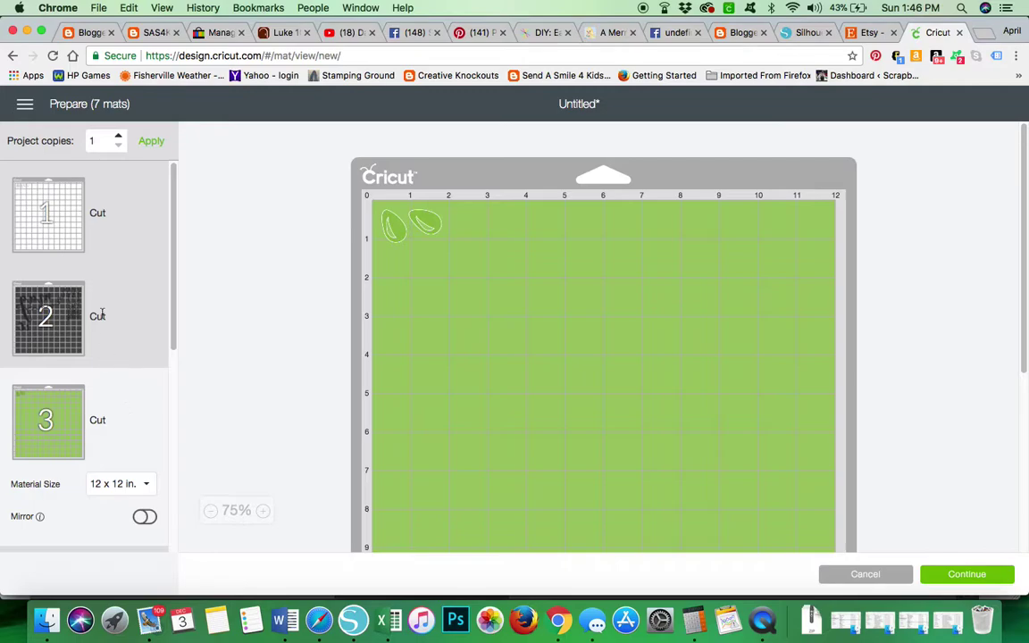
left_click(100, 315)
left_click(117, 234)
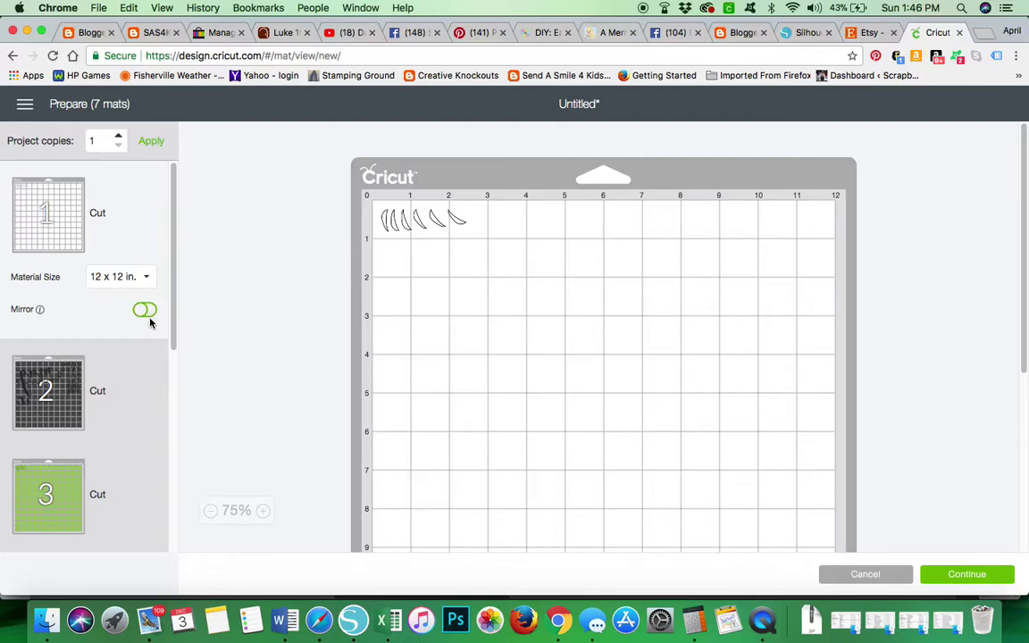
left_click(133, 362)
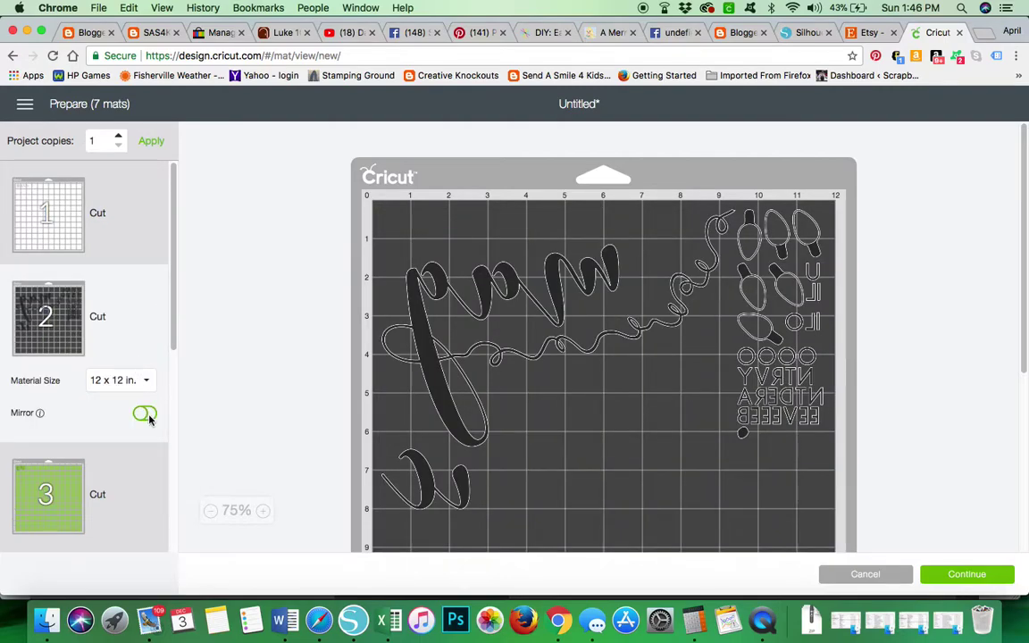
left_click(121, 482)
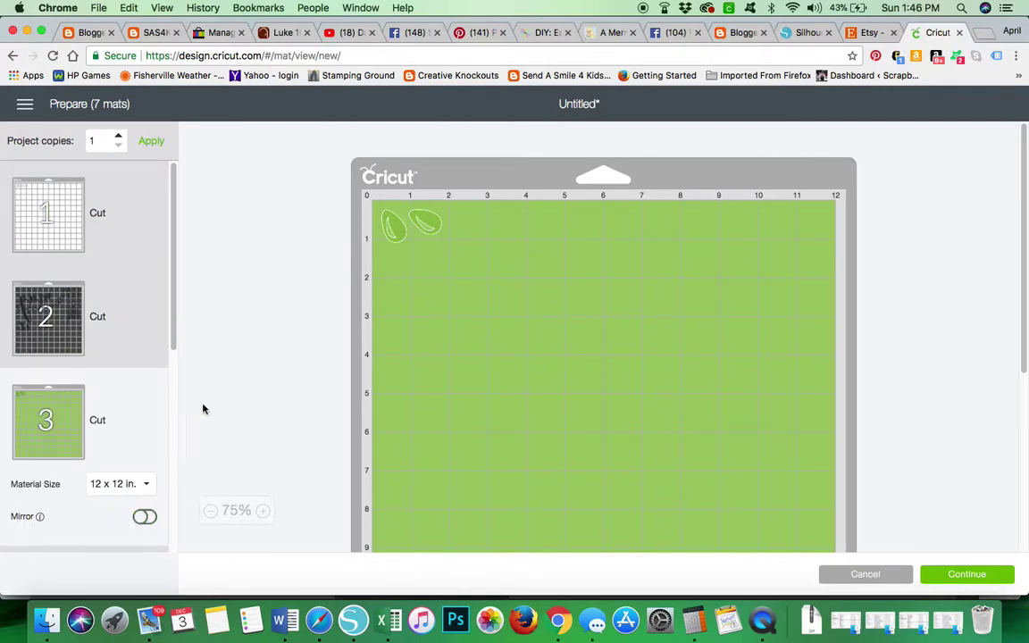
left_click(865, 577)
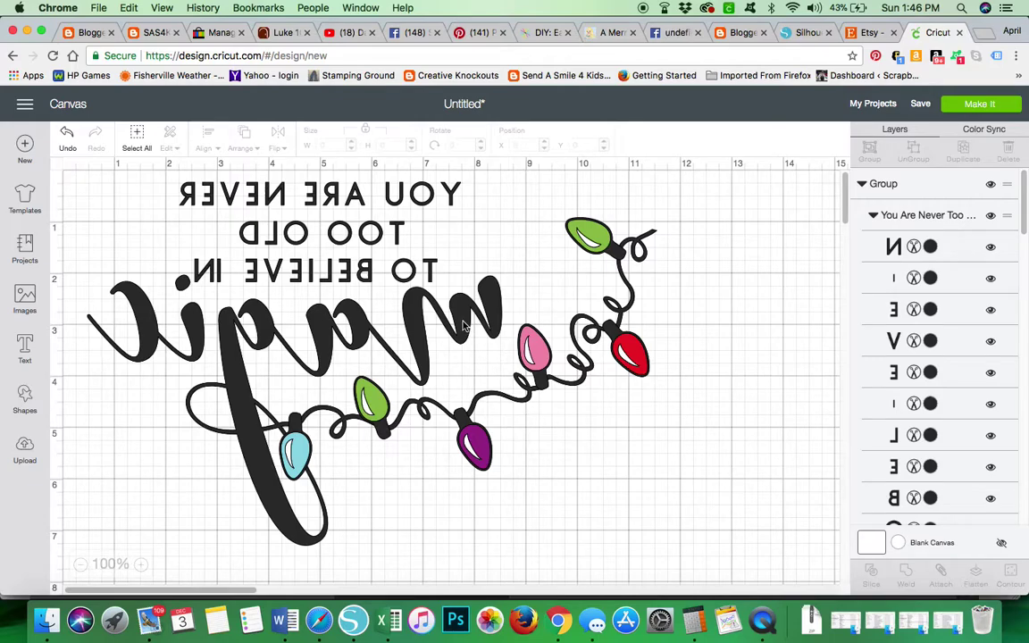
- Flip the mirrored design horizontally again so the lettering reads normally
left_click(428, 286)
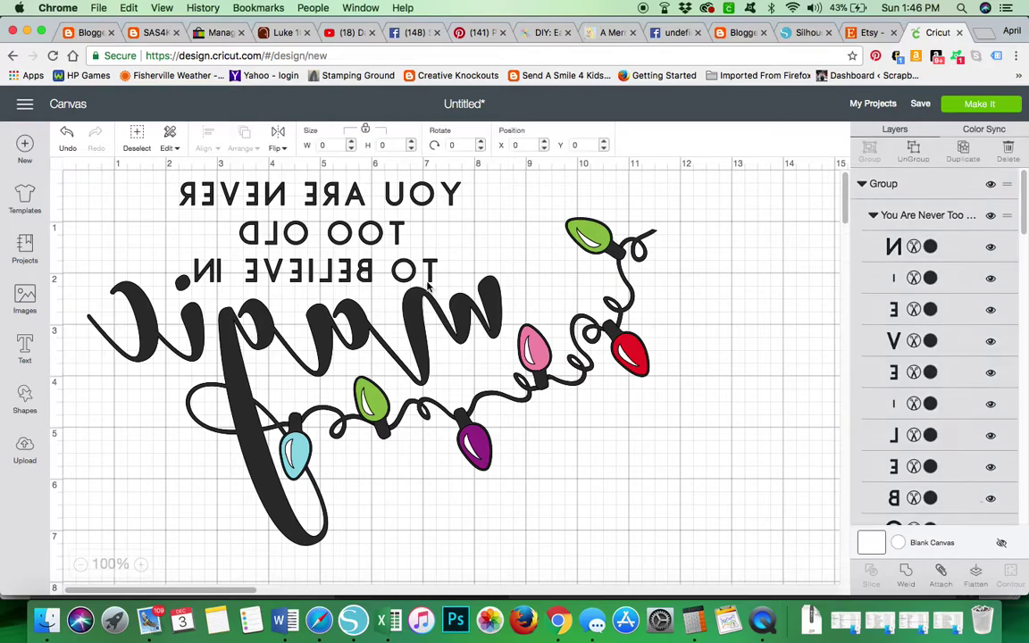
left_click(286, 153)
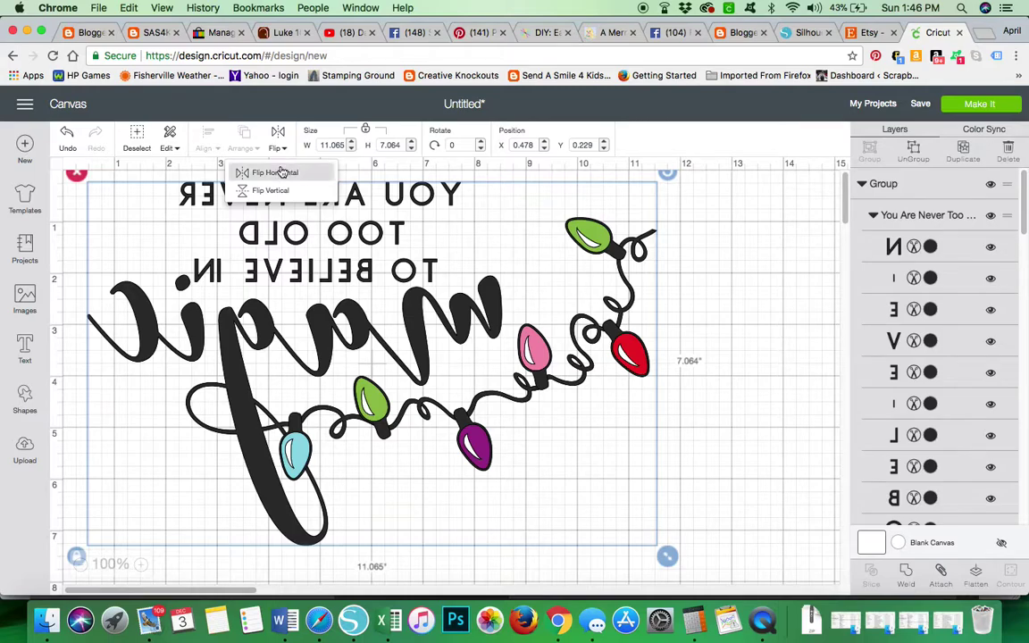
left_click(277, 170)
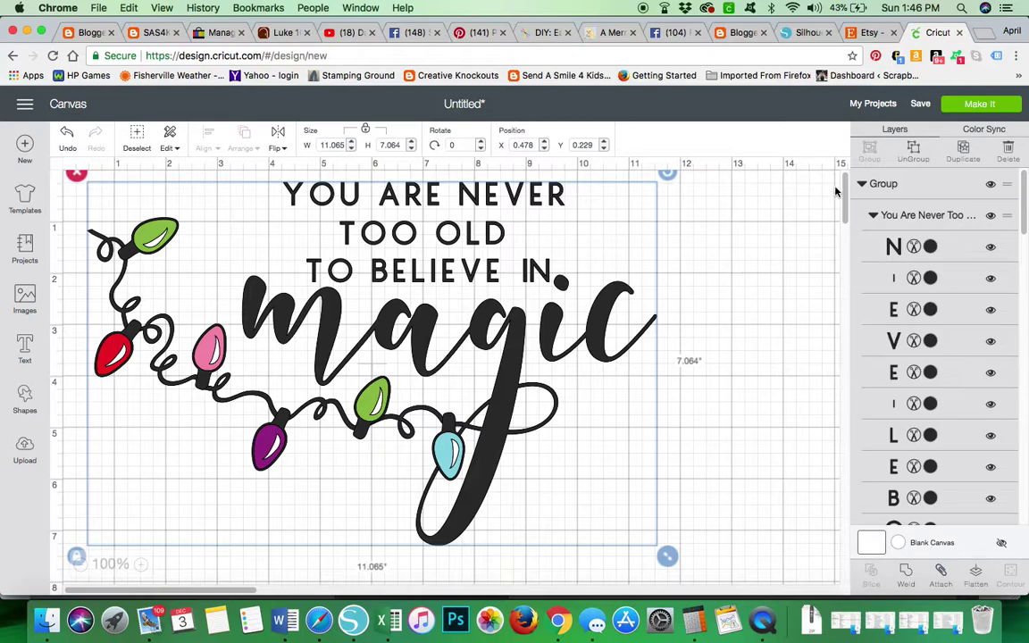
- Ungroup the design and attach the three small text lines to the black "magic" lettering and light-string artwork
left_click(911, 149)
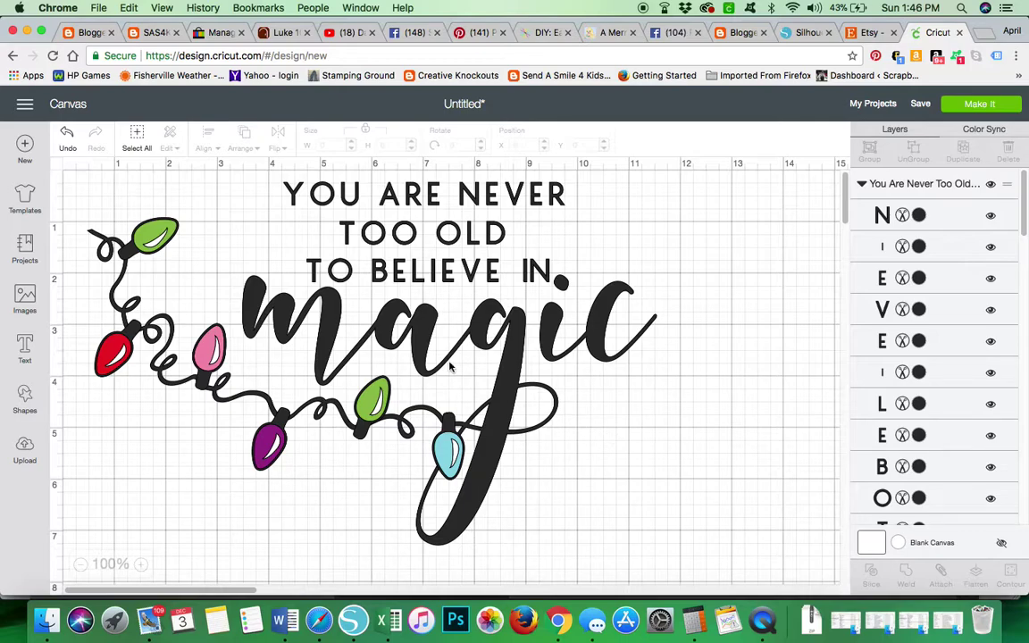
left_click(297, 203)
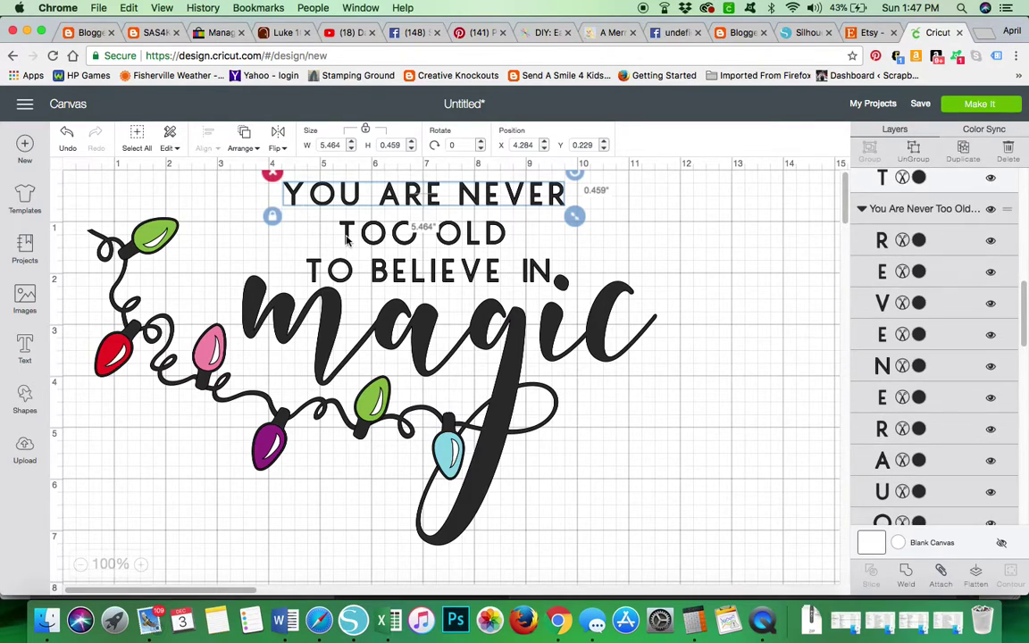
left_click(347, 239, "shift")
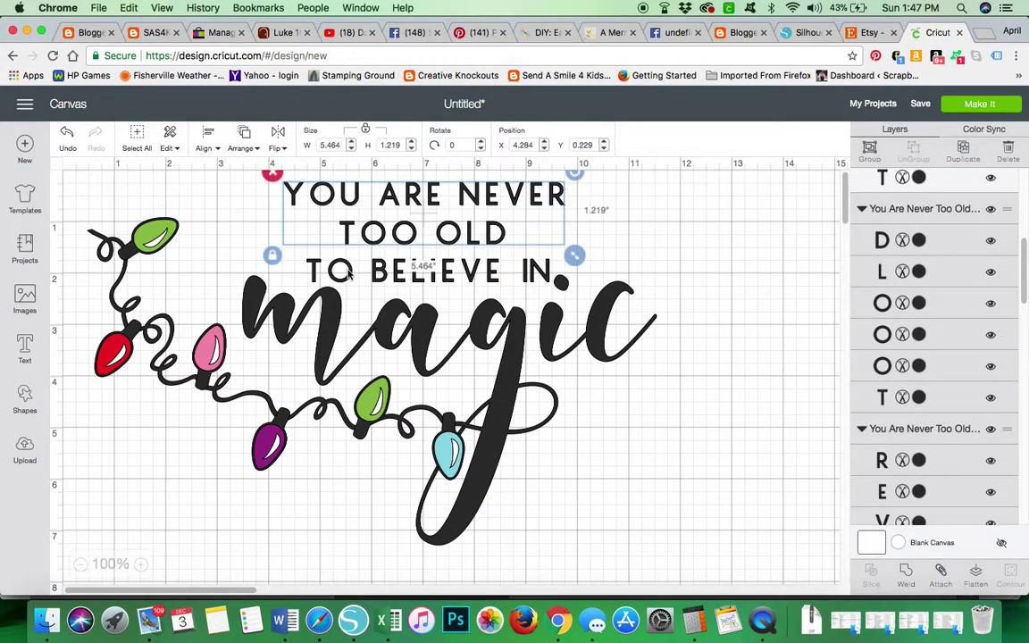
left_click(348, 275, "shift")
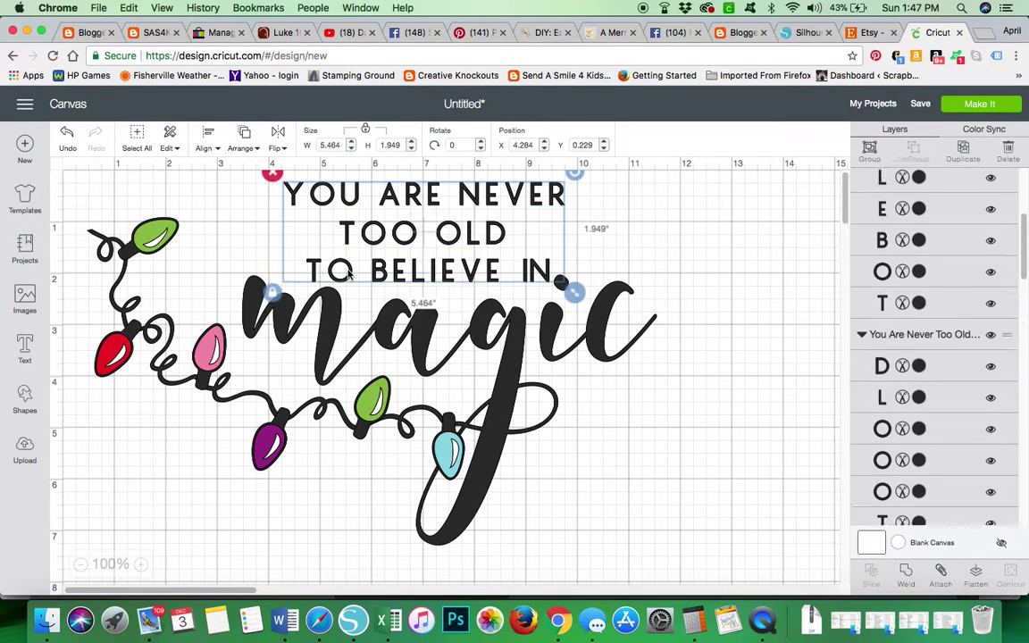
left_click(327, 312, "shift")
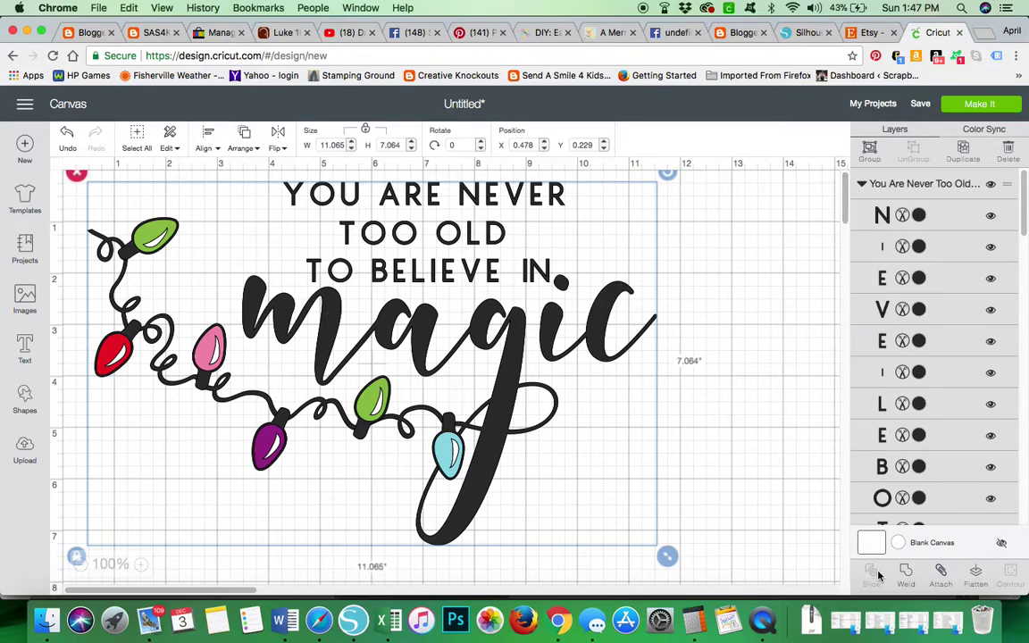
left_click(944, 574)
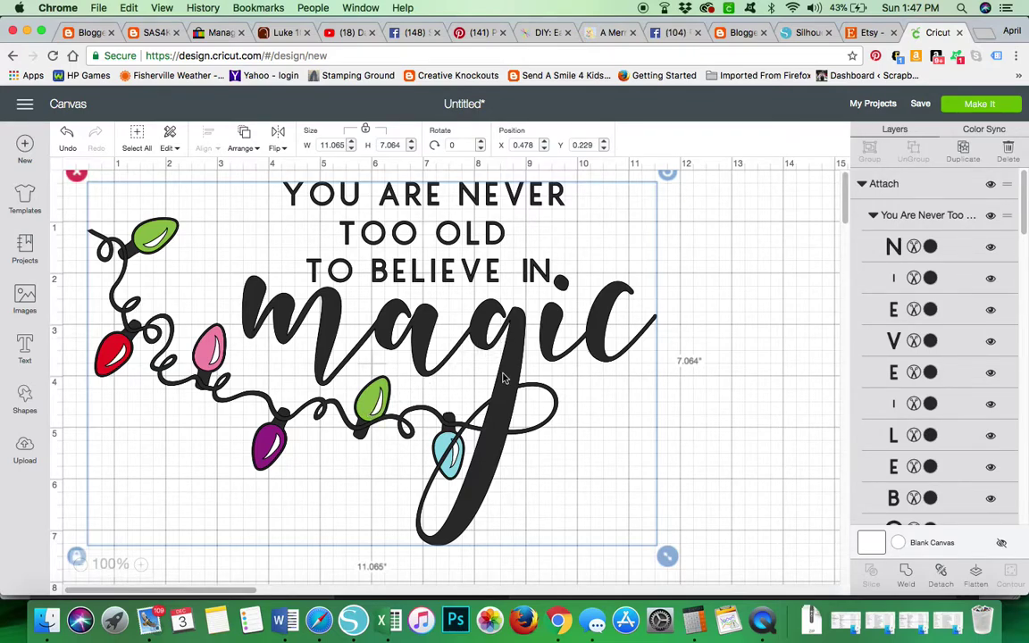
left_click(751, 327)
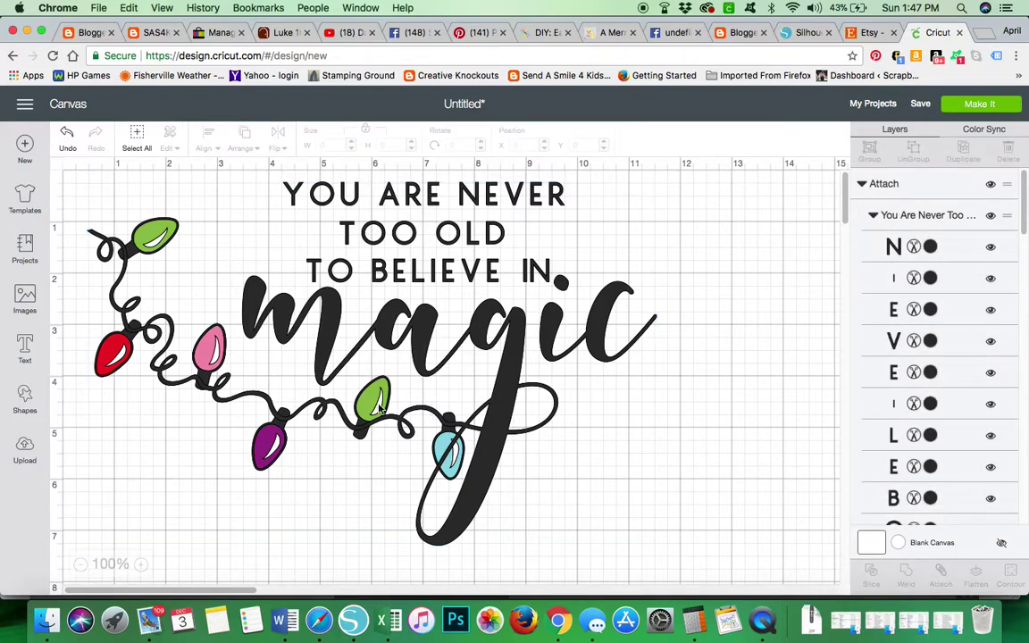
- Try moving the attached lettering and light string slightly downward, and undo the move
left_click_drag(323, 368, 359, 428)
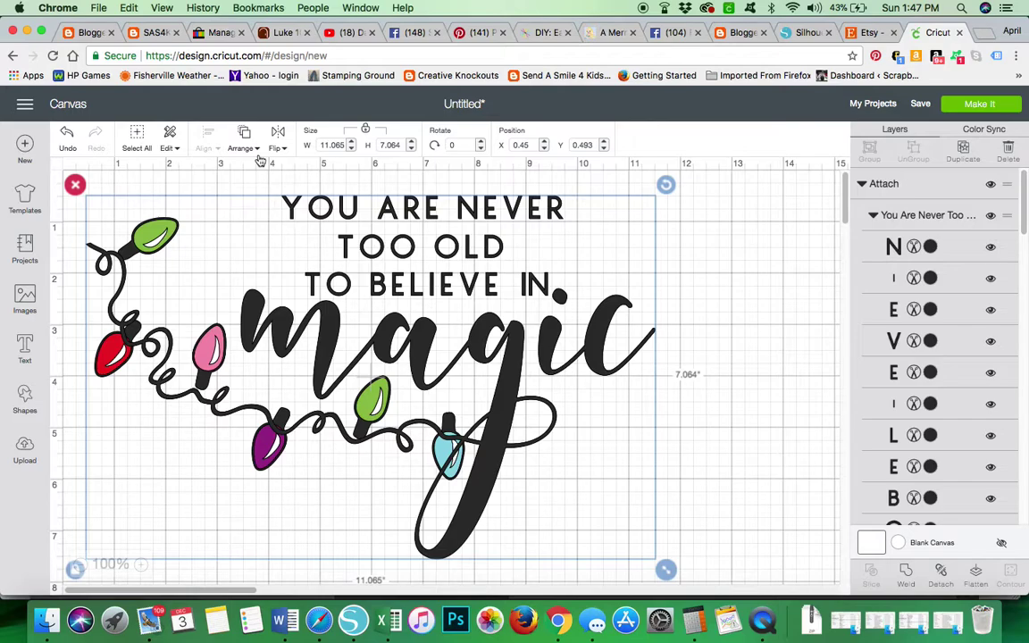
left_click(67, 136)
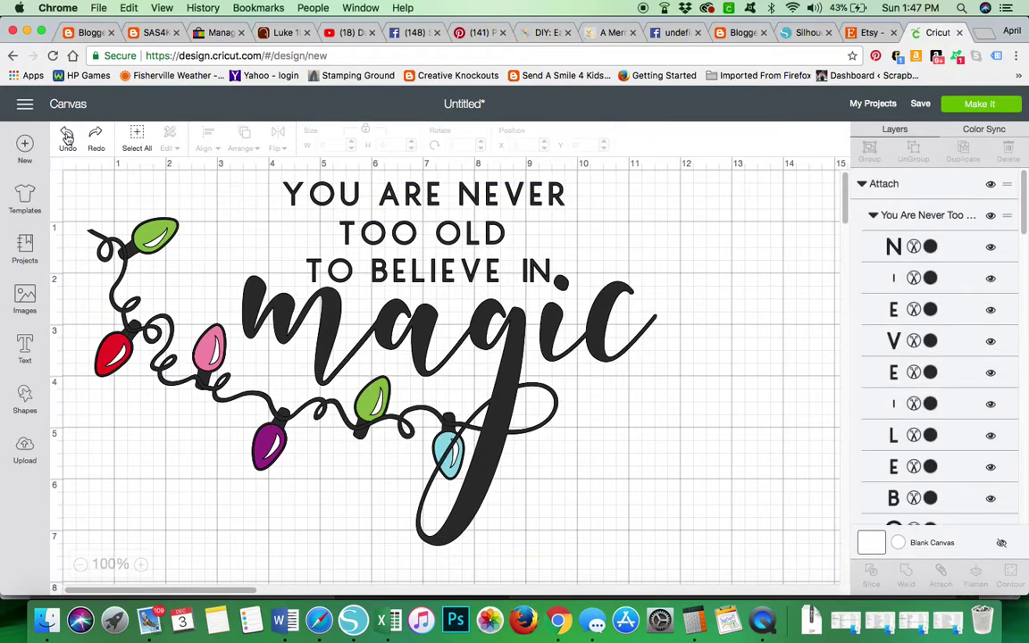
left_click(153, 465)
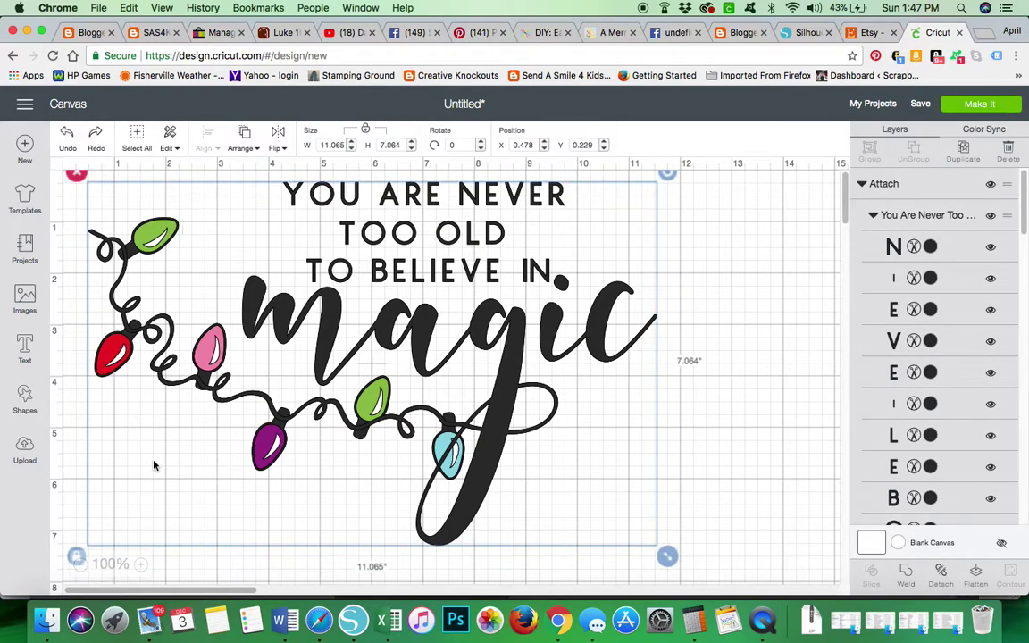
left_click(750, 292)
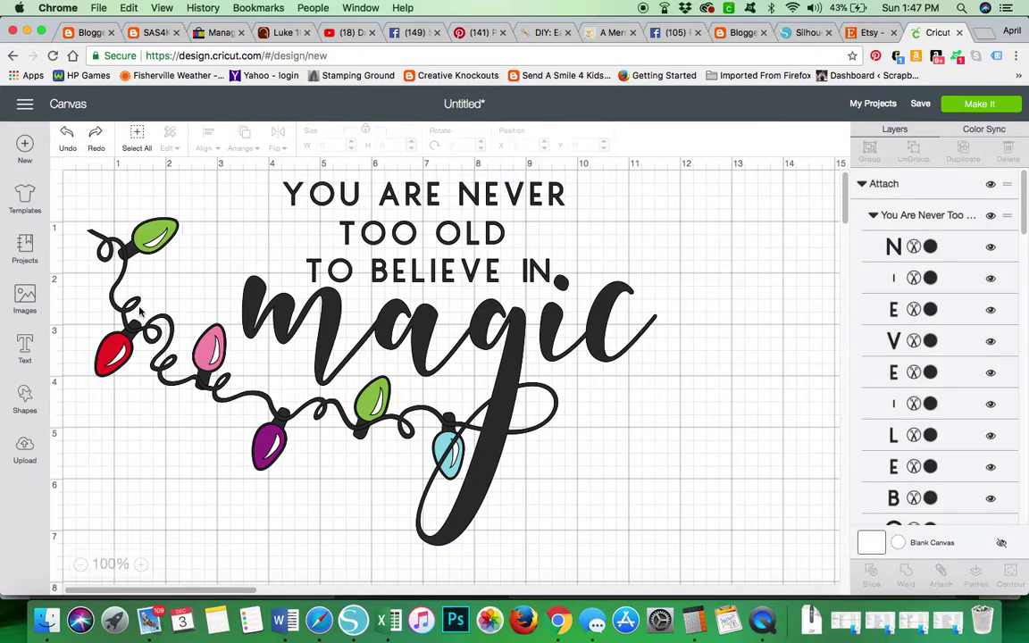
- Try moving the uppermost green bulb to about X 1.13, Y 1.10, and undo the move
left_click(161, 234)
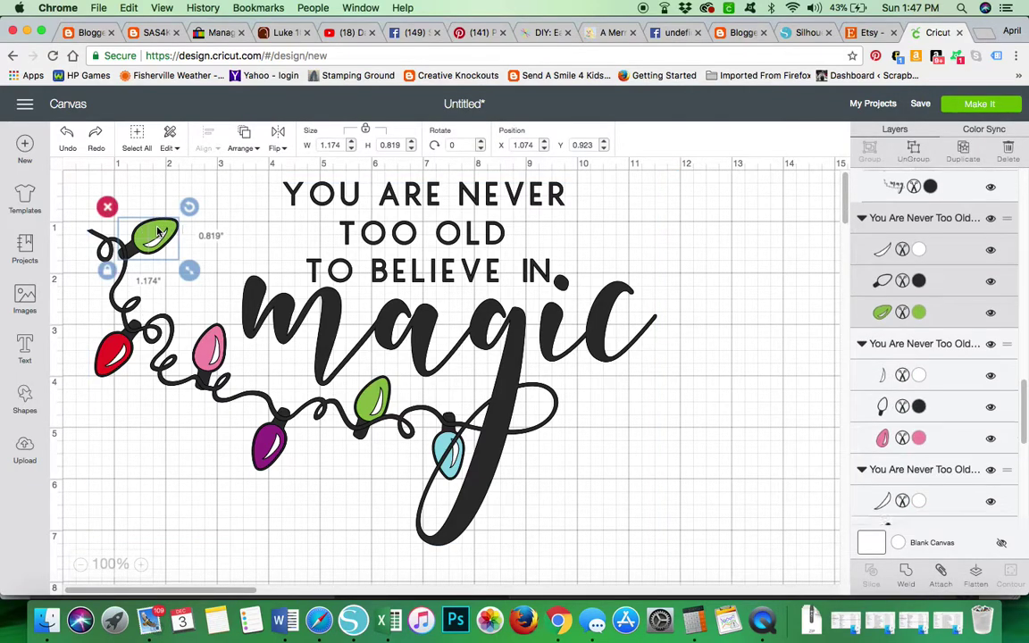
left_click_drag(160, 237, 163, 241)
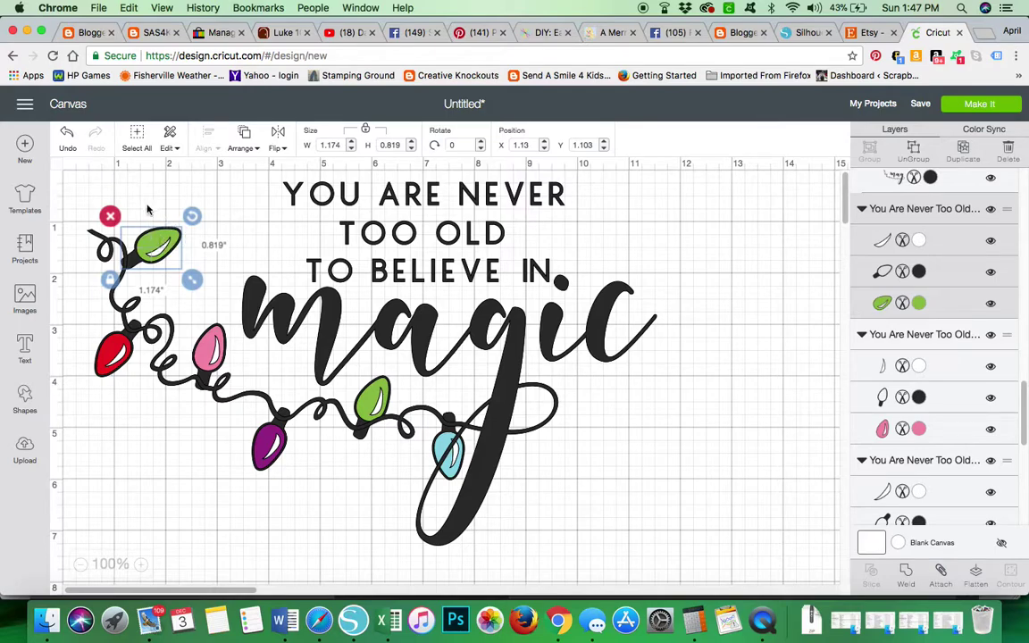
left_click(67, 136)
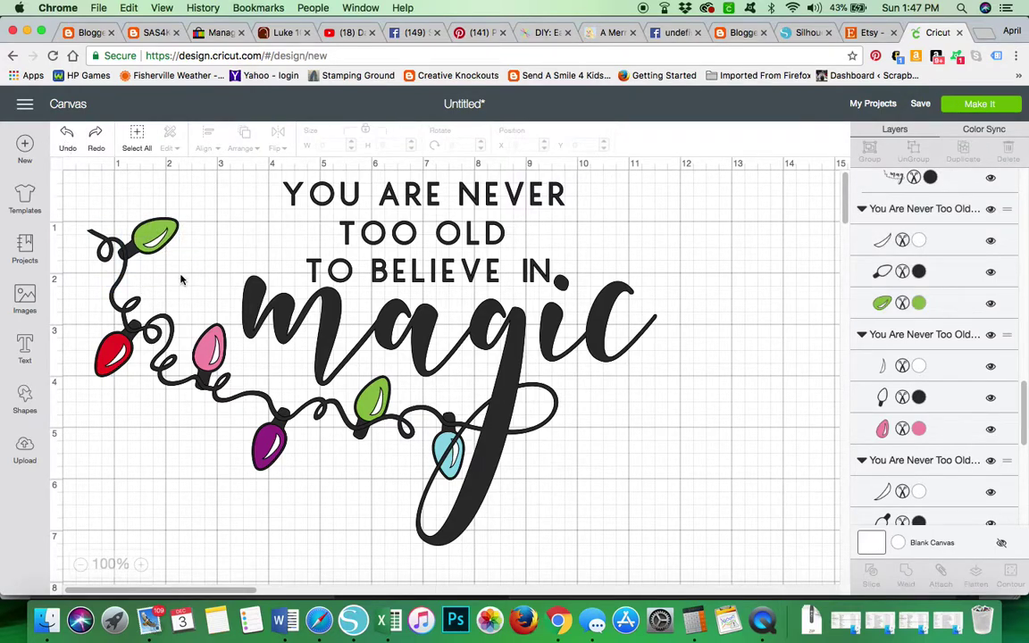
right_click(161, 237)
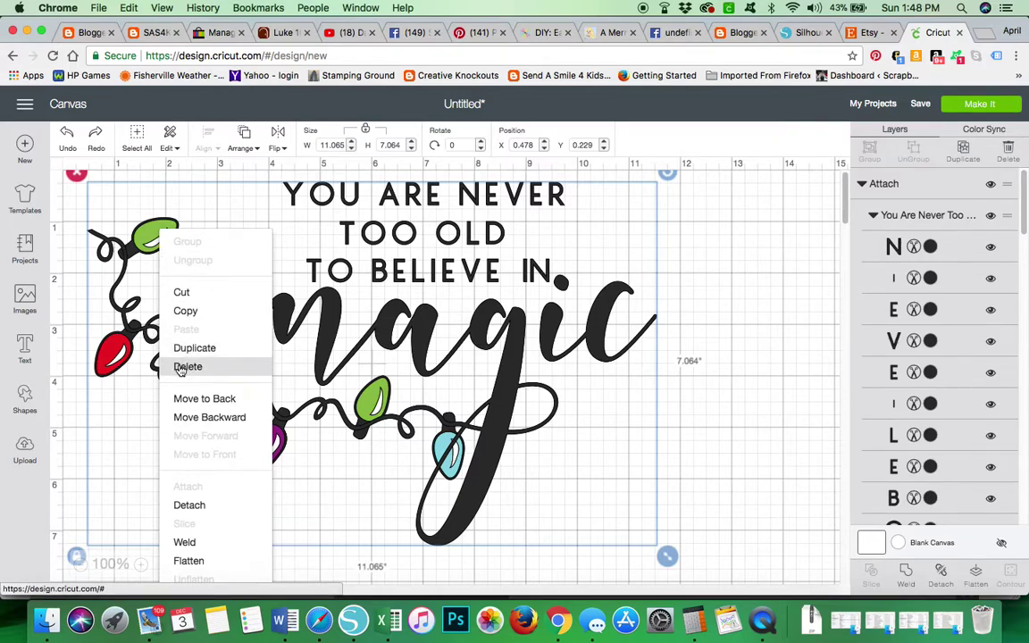
left_click(134, 446)
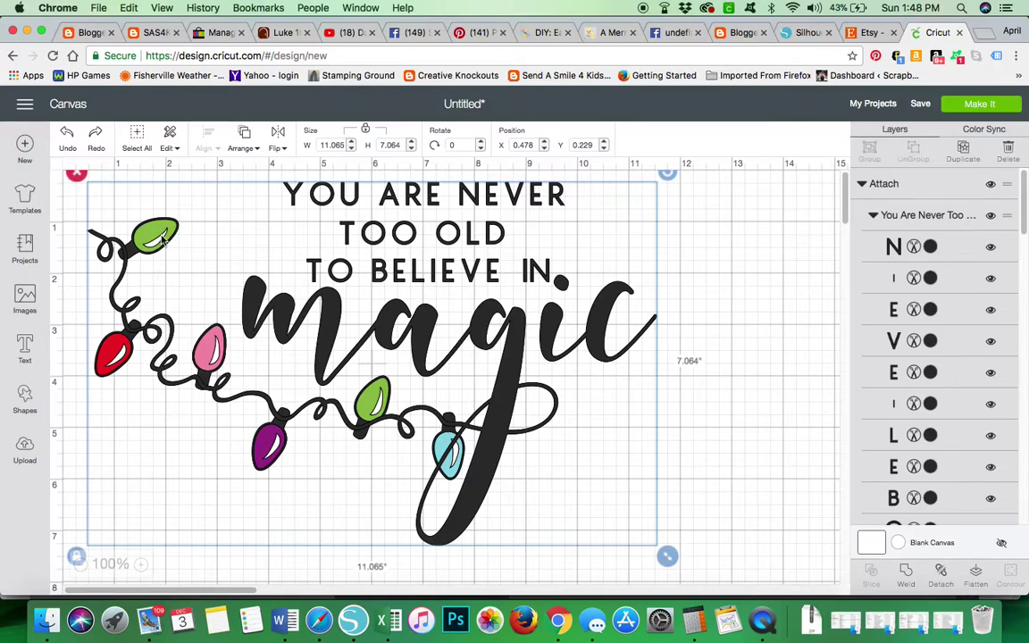
left_click(736, 220)
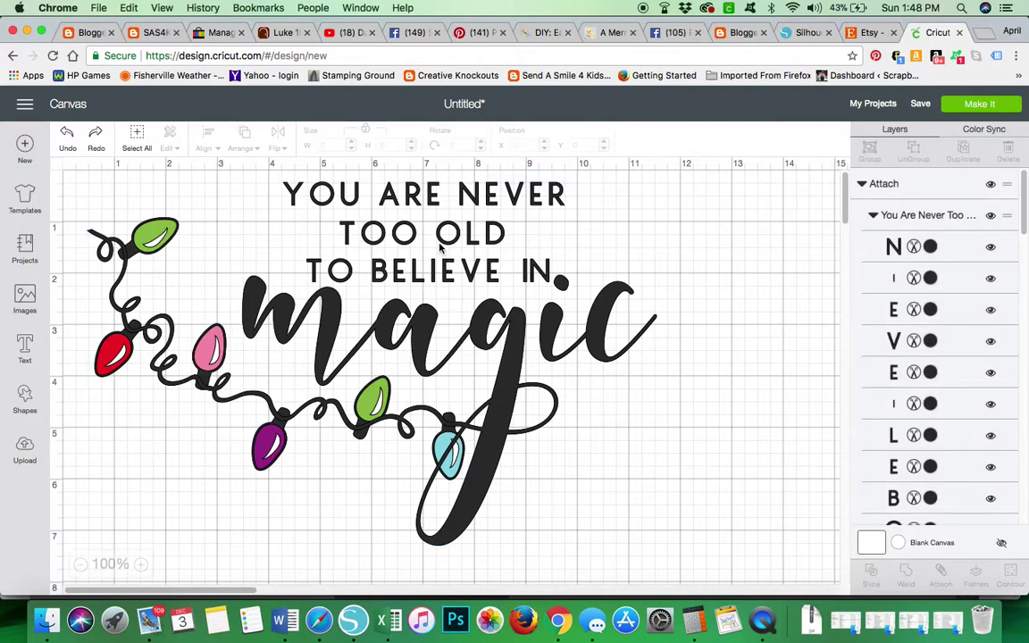
- Move the attached lettering and light string away from the bulbs, to about X 9.74, Y 0.02
left_click_drag(446, 235, 808, 215)
left_click_drag(702, 317, 792, 317)
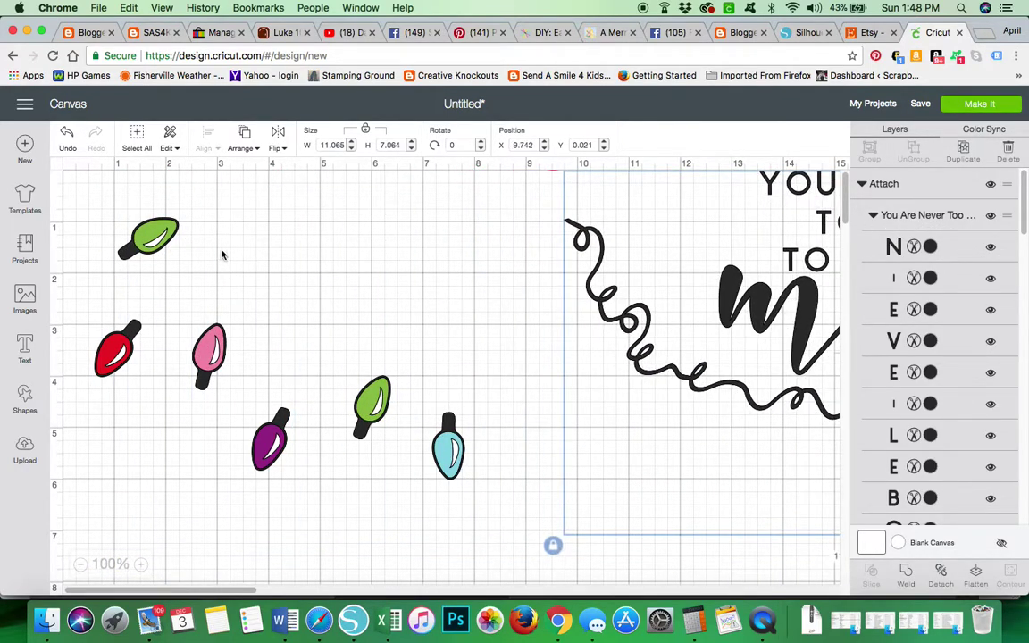
- Ungroup the uppermost green bulb and move its white highlight to the empty canvas area below the bulbs
left_click(166, 235)
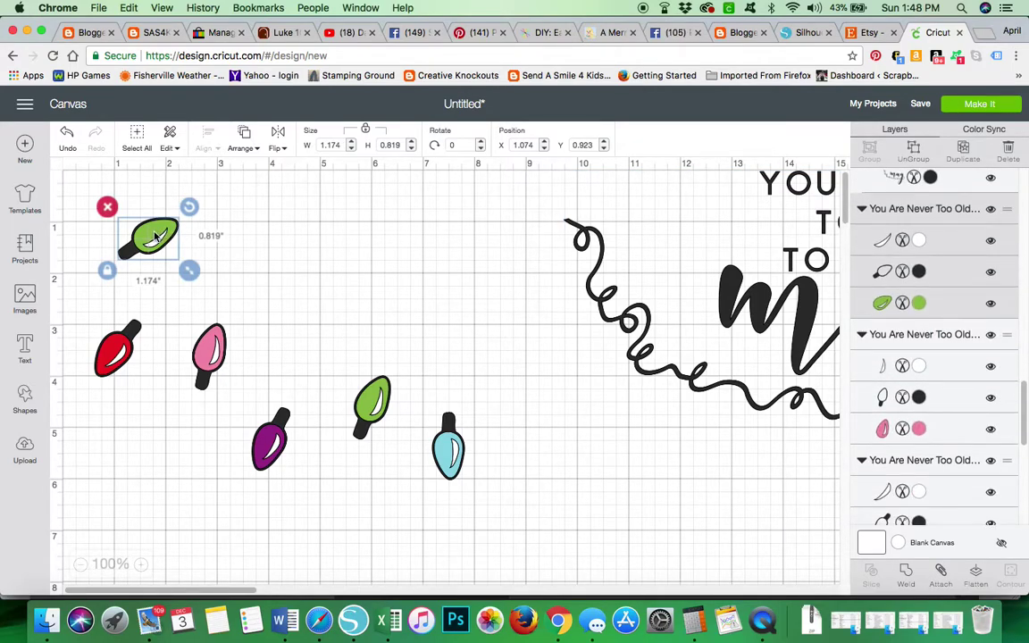
left_click(913, 152)
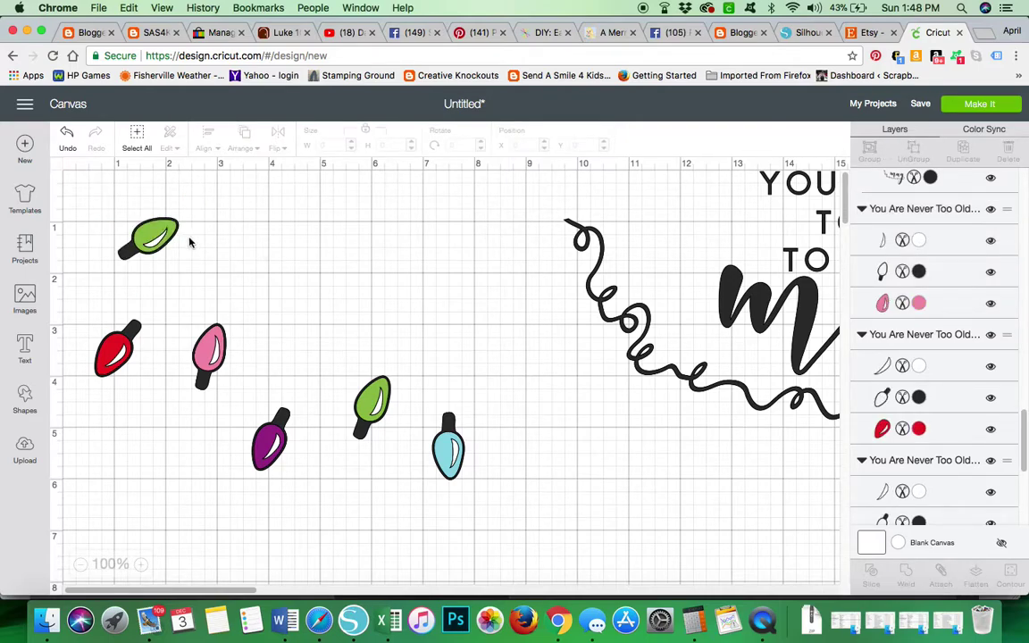
left_click(157, 238)
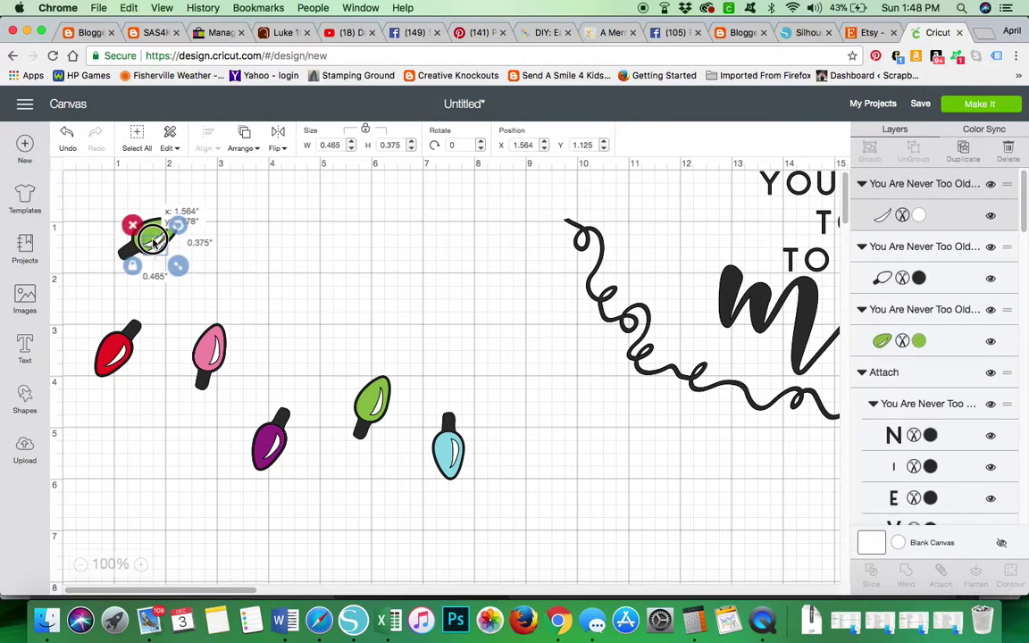
left_click_drag(153, 241, 289, 219)
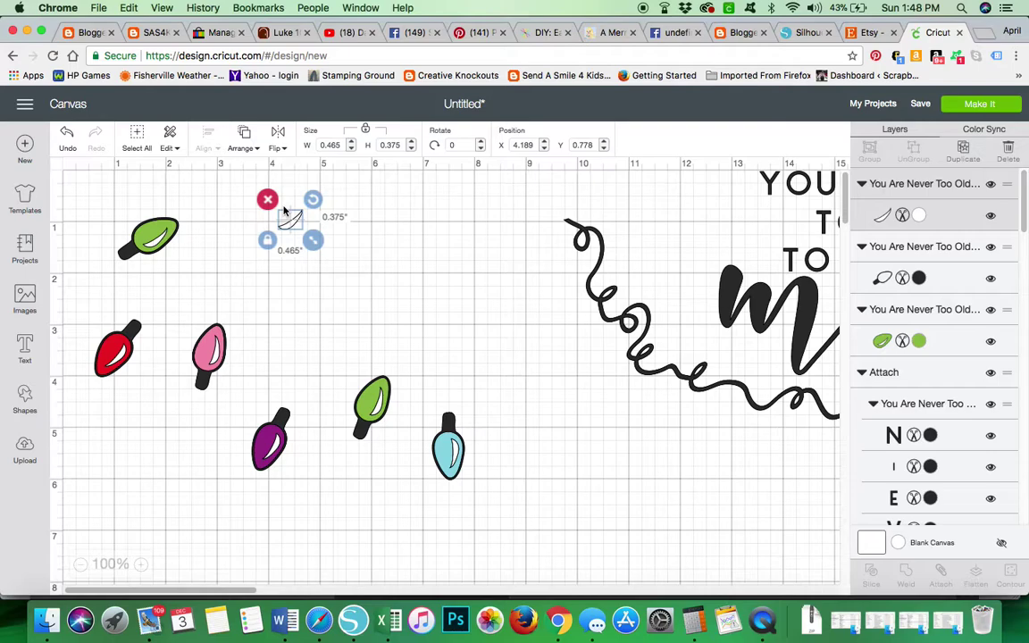
left_click(290, 225)
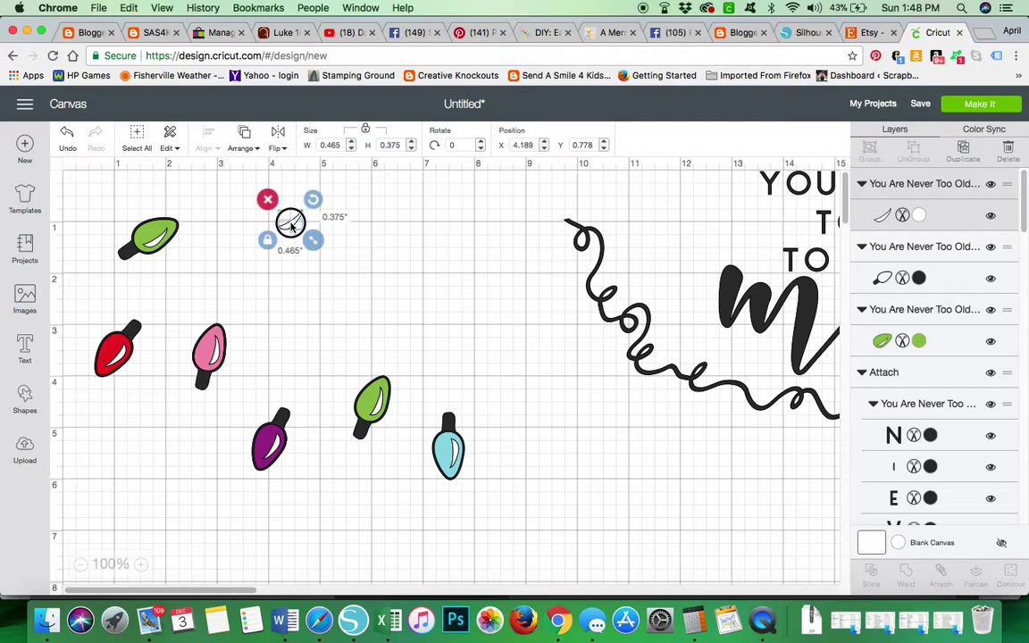
left_click_drag(290, 225, 140, 523)
- Ungroup the red bulb and move its white highlight beside the first one, at about X 1.16, Y 6.71
left_click(123, 356)
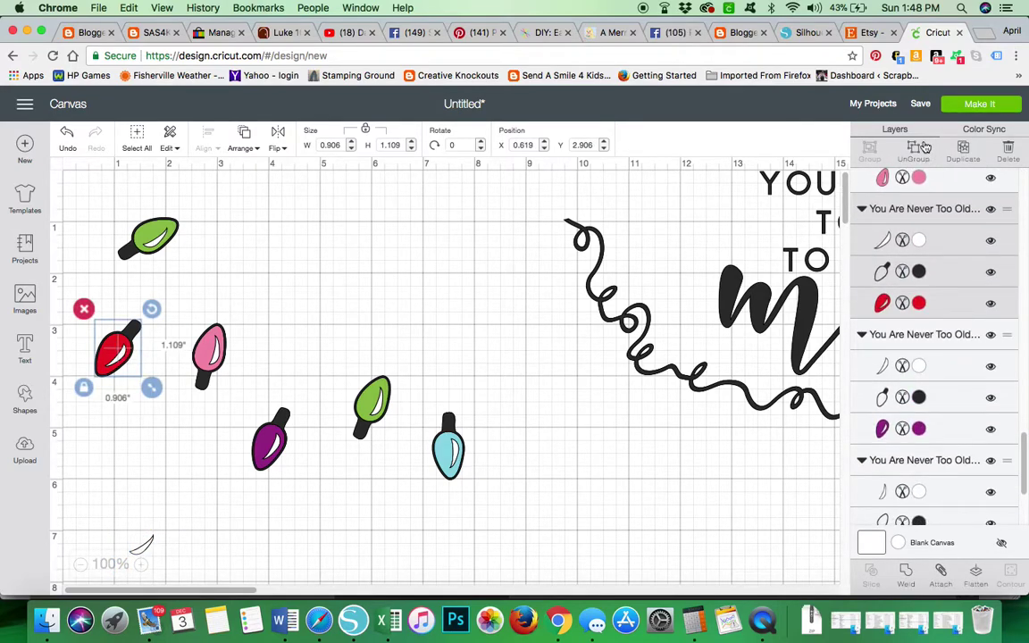
left_click(500, 399)
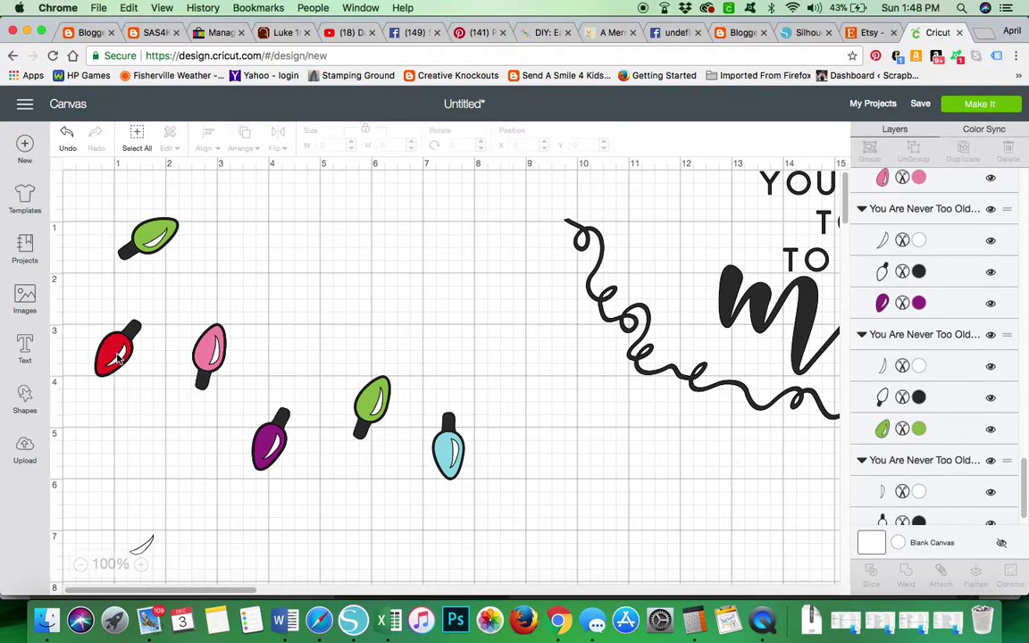
left_click_drag(117, 357, 134, 527)
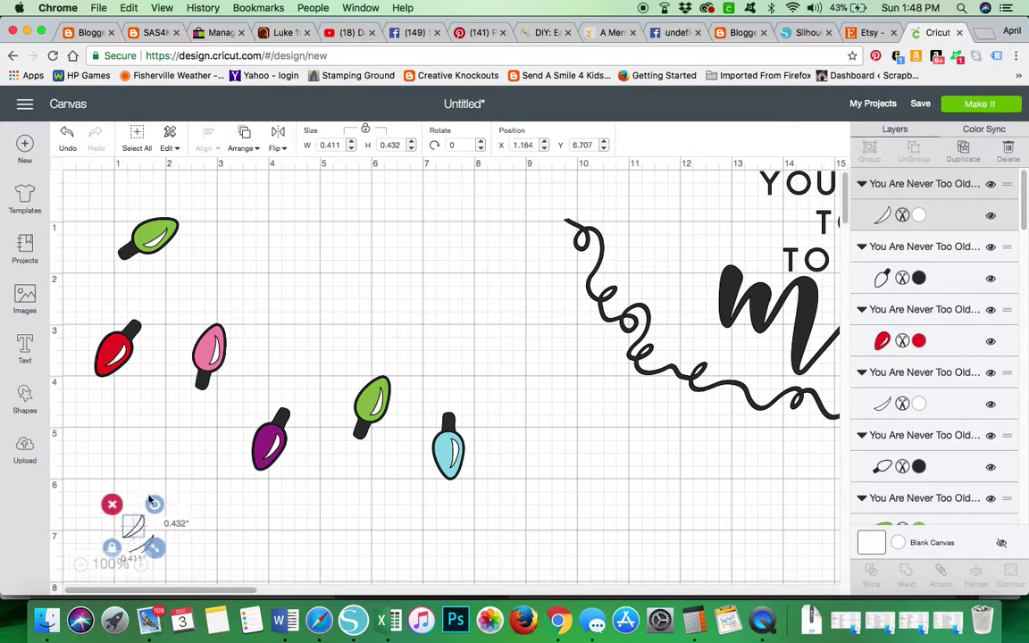
left_click(216, 359)
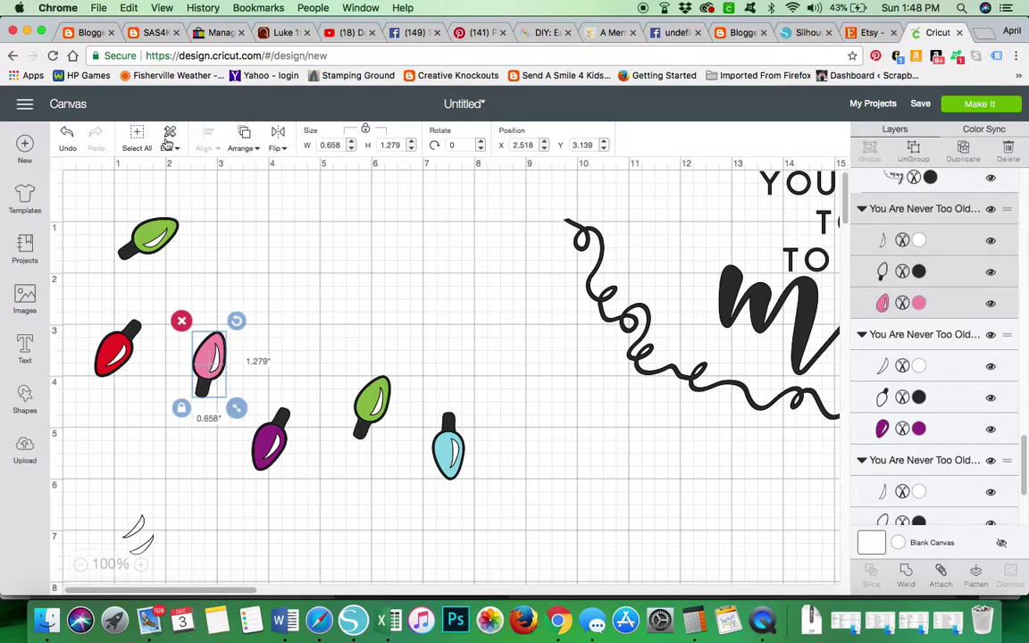
left_click(69, 135)
left_click(68, 135)
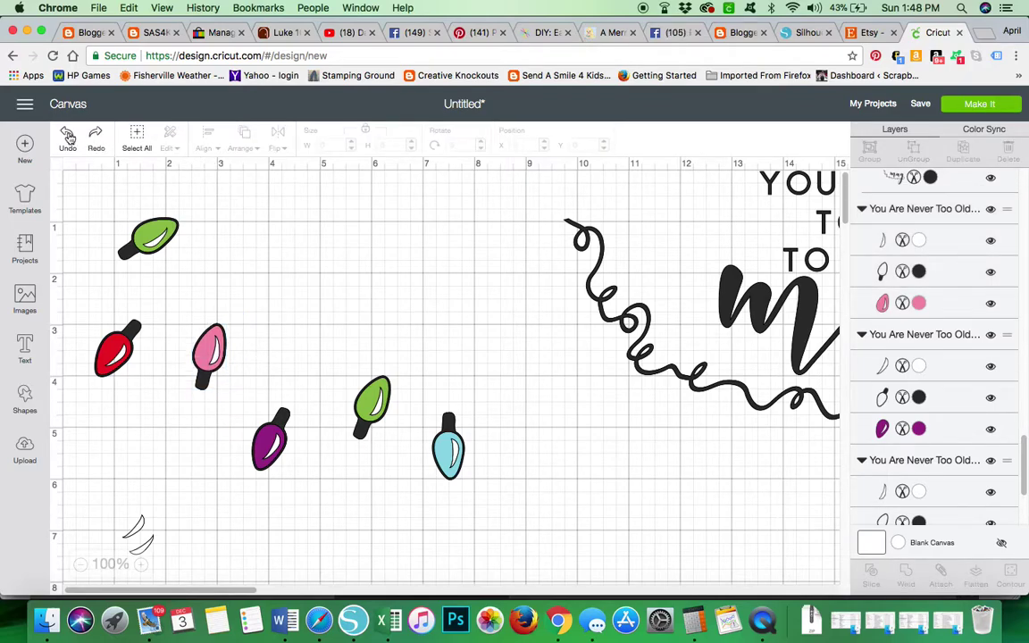
- Ungroup the pink bulb and move its white highlight beside the other highlights, at about X 2.02, Y 6.69
left_click(215, 359)
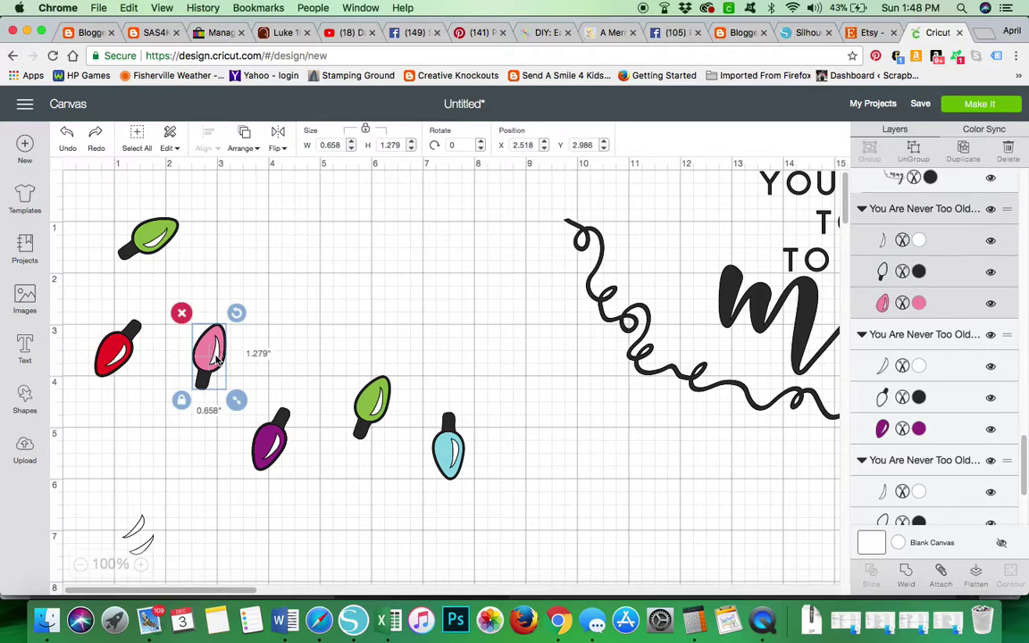
left_click(264, 336)
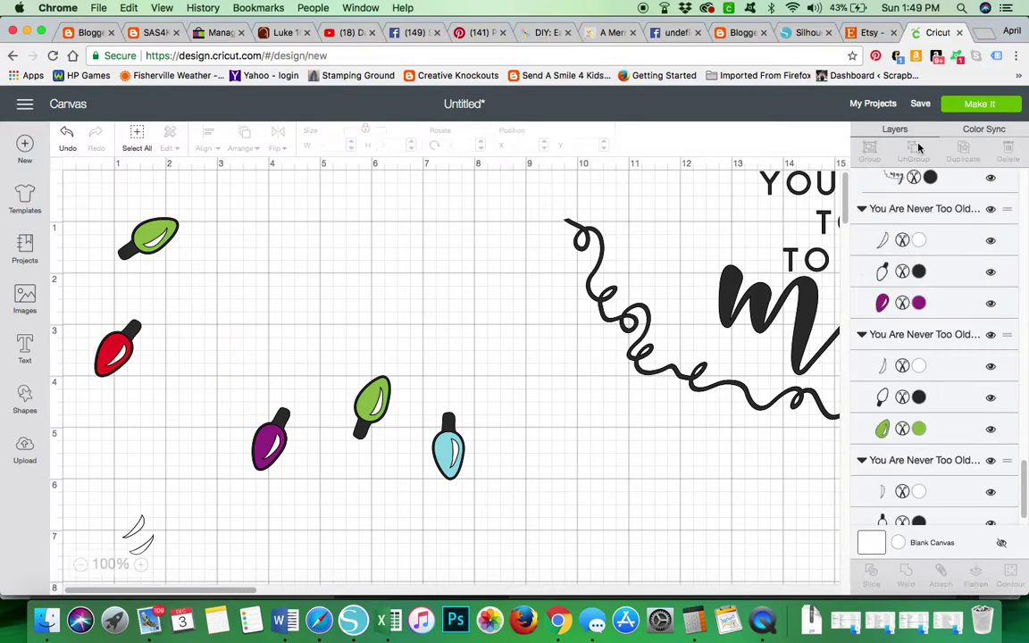
left_click(217, 359)
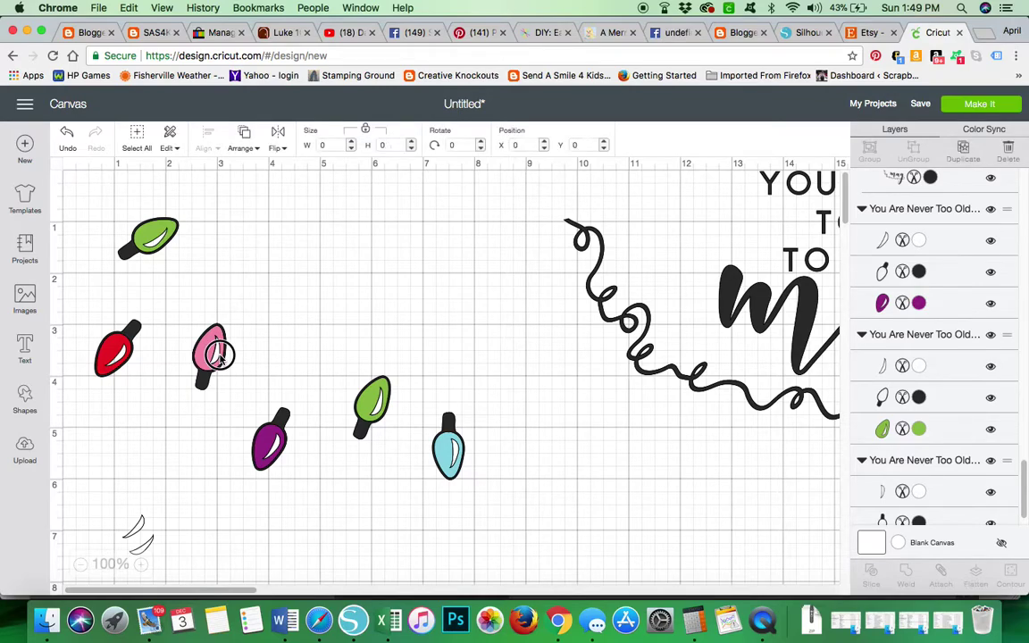
left_click_drag(217, 359, 174, 533)
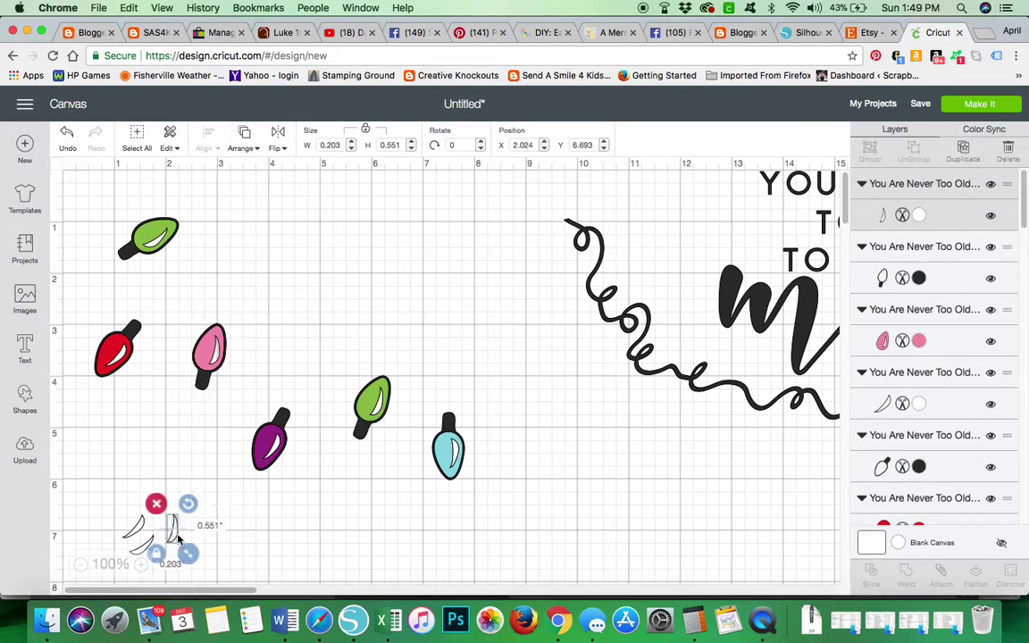
- Ungroup the purple bulb and move its white highlight into the row of separated highlights below the bulbs
left_click(261, 446)
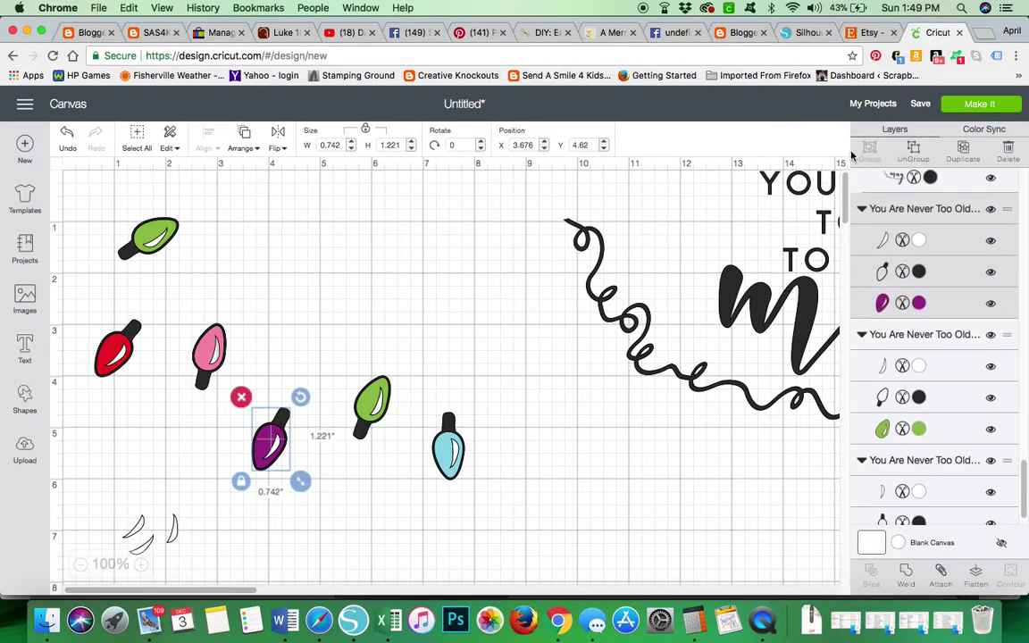
left_click(911, 151)
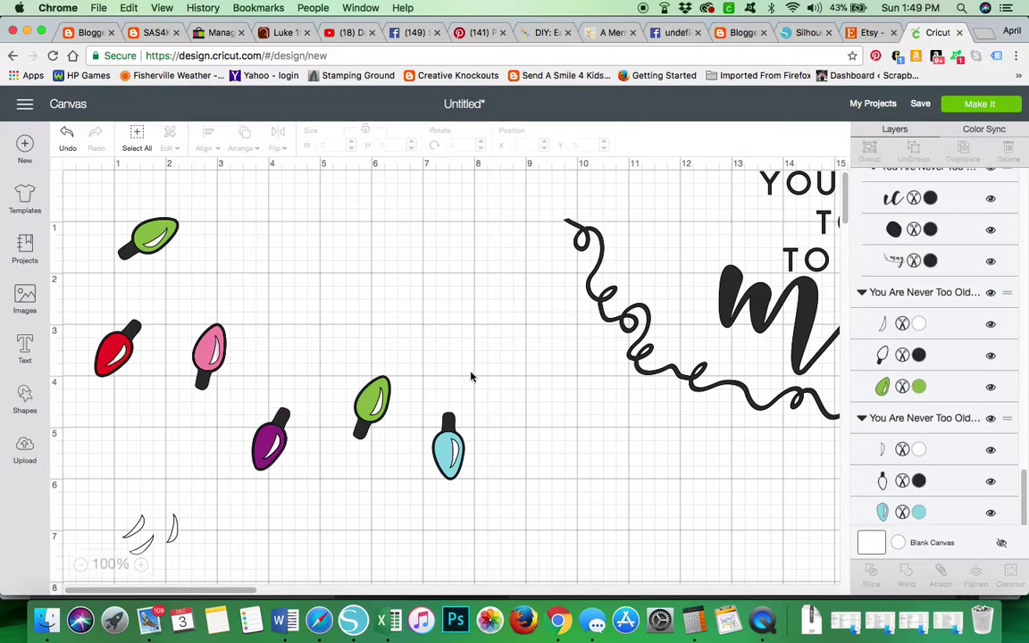
right_click(277, 451)
left_click_drag(277, 451, 191, 561)
left_click(252, 491)
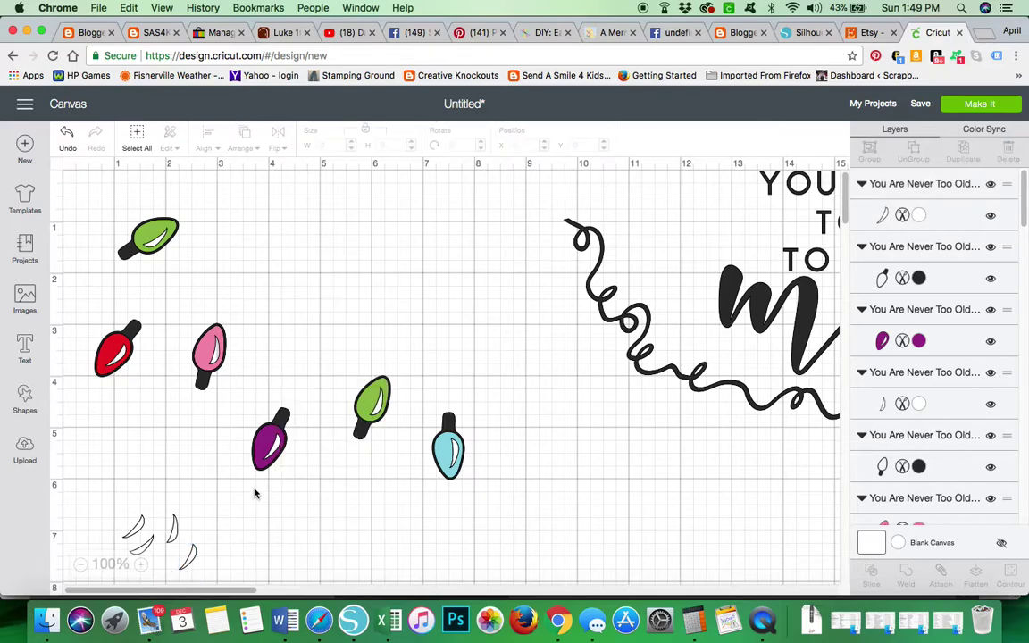
- Ungroup the lower green bulb and move its white highlight beside the purple bulb's separated highlight
left_click(373, 403)
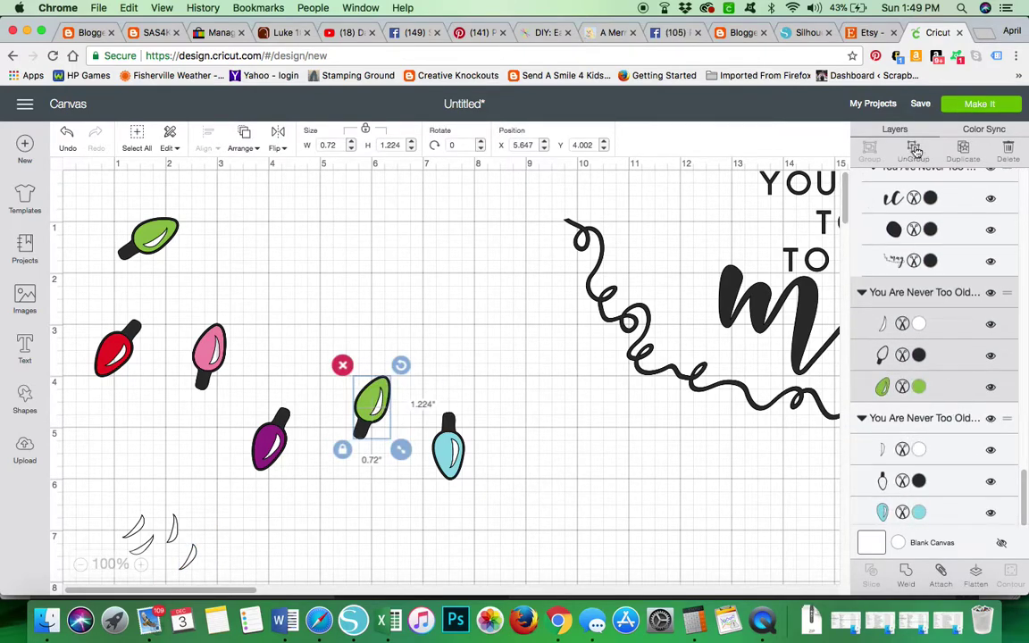
left_click(826, 138)
left_click_drag(375, 416, 217, 562)
- Ungroup the light blue bulb and move its white highlight to the end of the highlight row, about X 3.41, Y 7.31
left_click(453, 455)
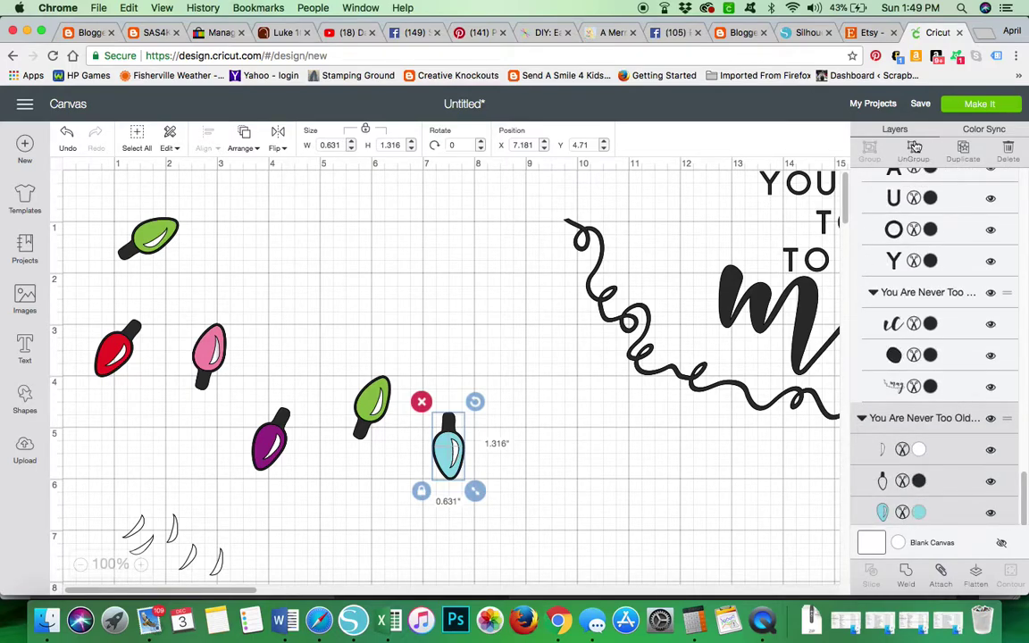
left_click(914, 146)
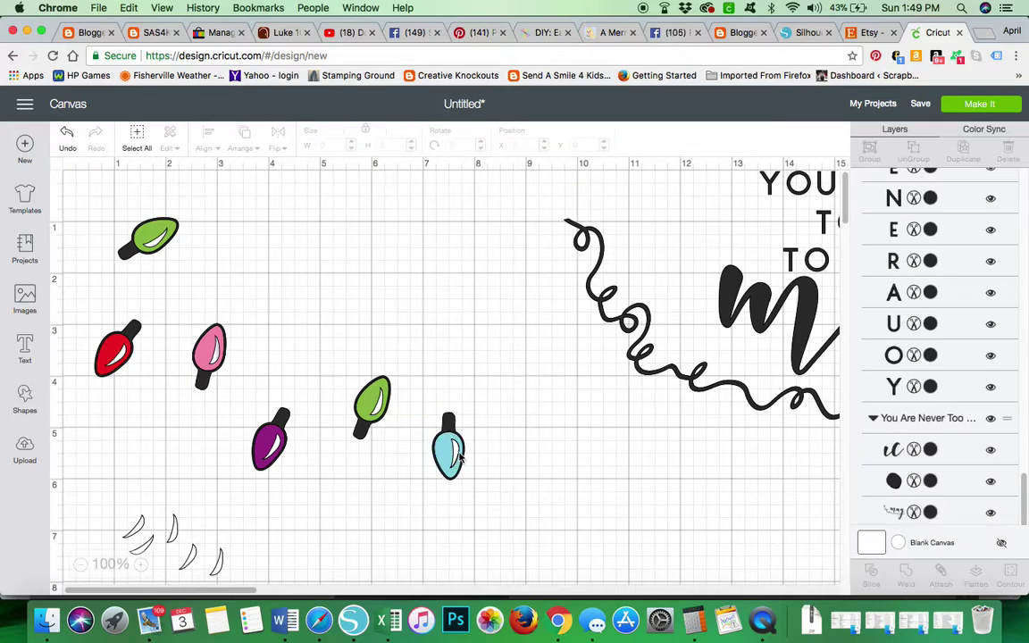
left_click_drag(455, 457, 243, 561)
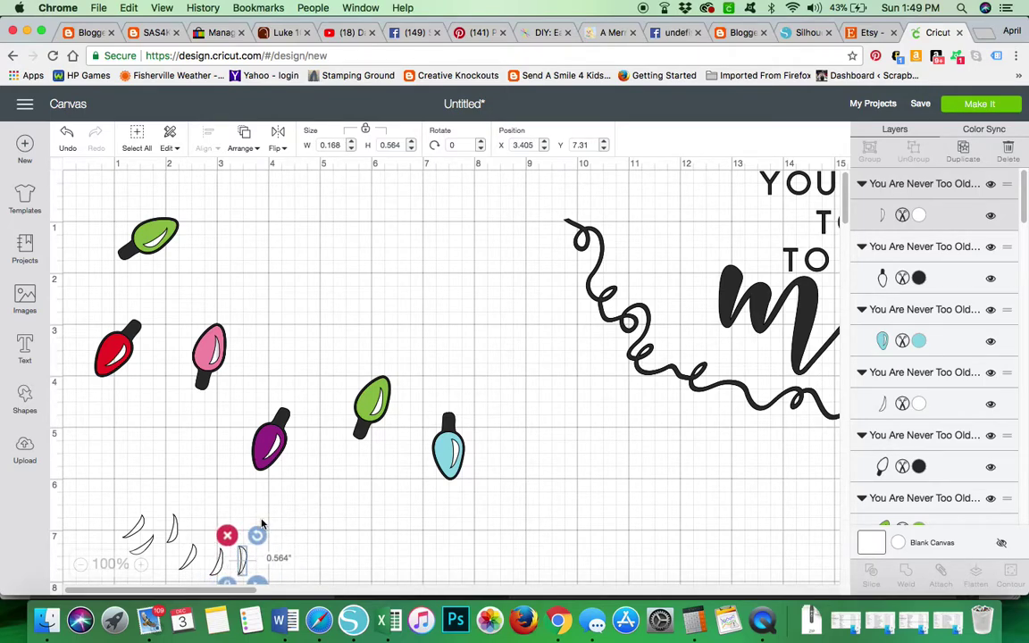
- Try moving the uppermost green bulb's black outline slightly down to about Y 0.96, and undo the move
left_click(150, 240)
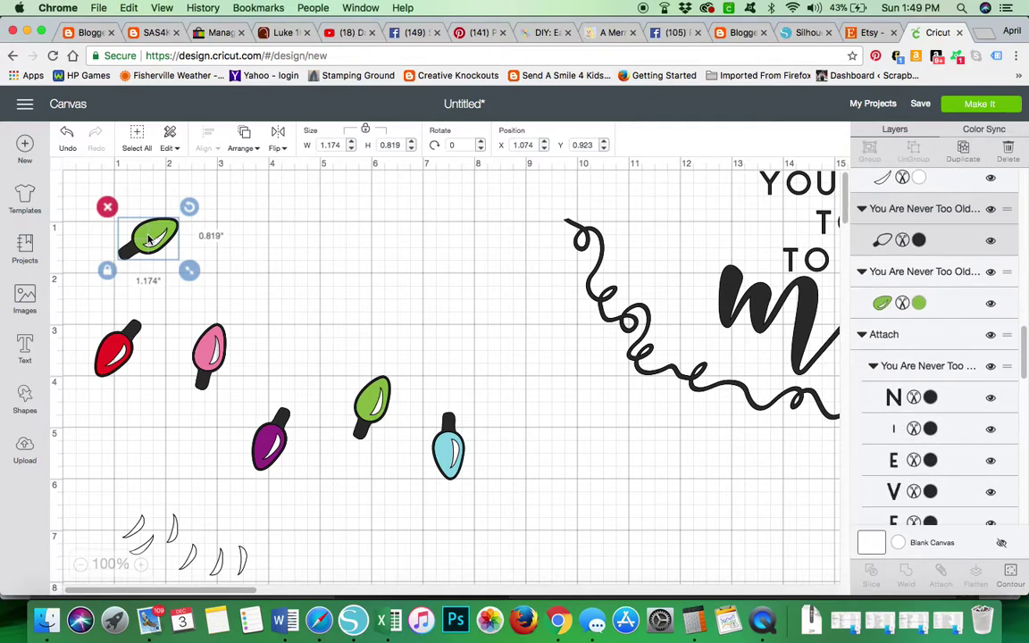
left_click_drag(150, 239, 150, 241)
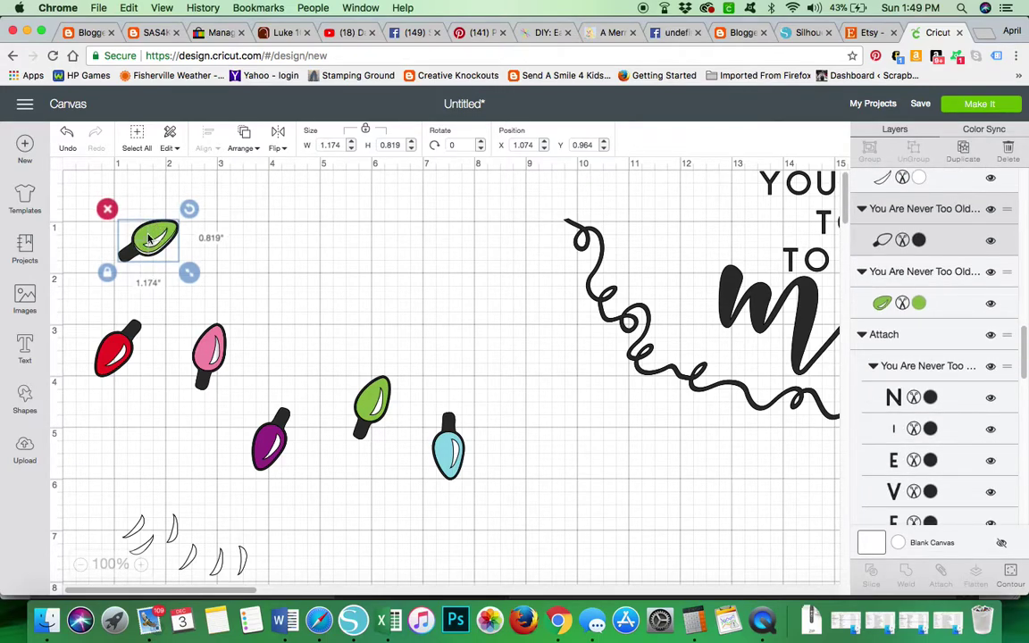
left_click(67, 136)
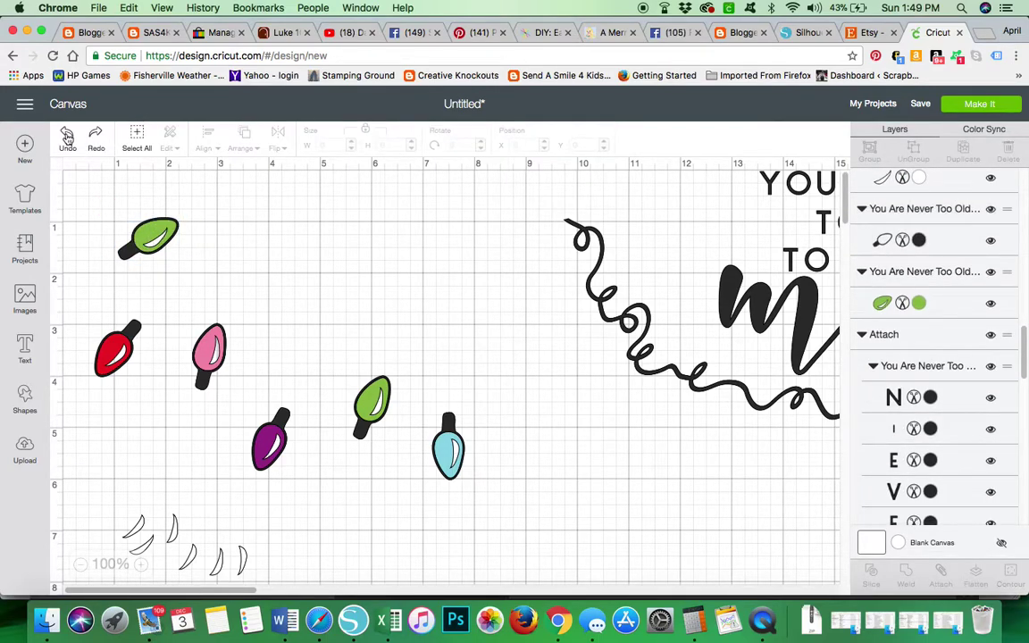
- Try moving the uppermost green bulb's black outline to about X 1.06, Y 0.84, and undo the move
left_click(141, 564)
left_click(142, 565)
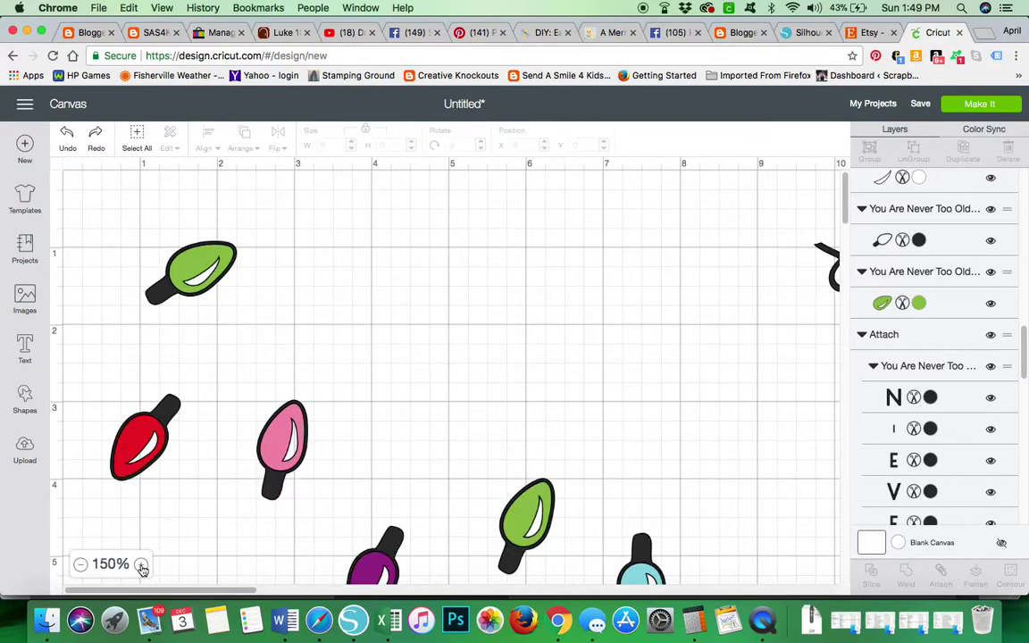
left_click(186, 272)
left_click_drag(189, 266, 189, 260)
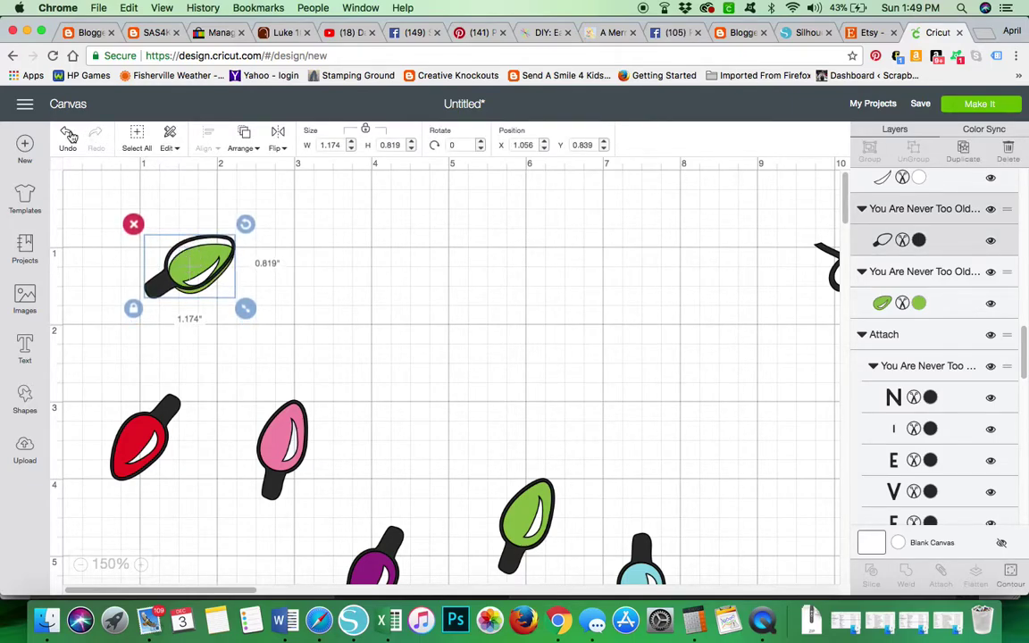
left_click(68, 134)
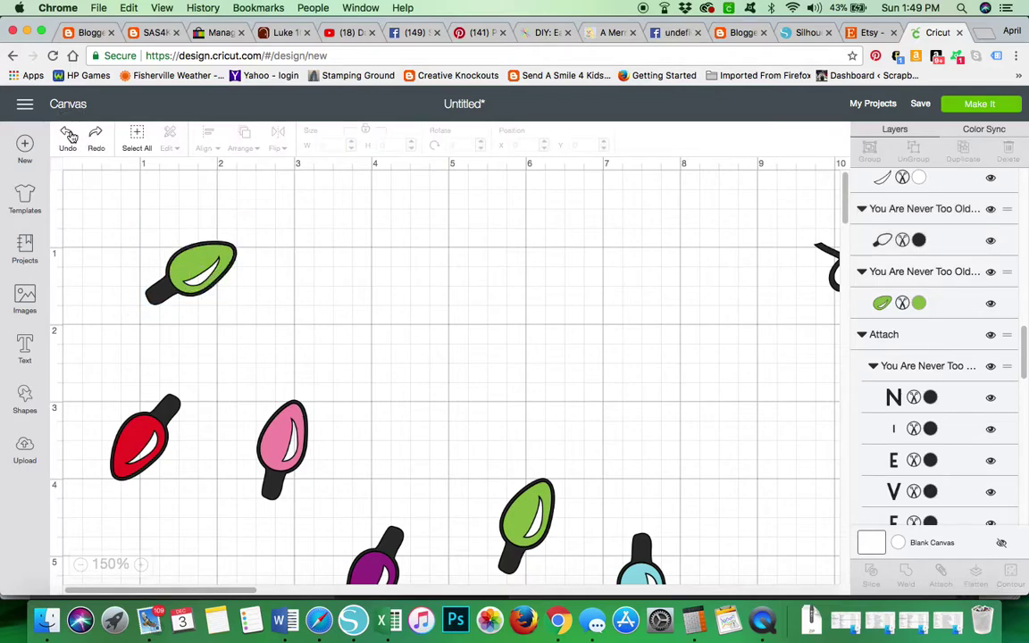
- Try moving the uppermost green bulb's black outline to about X 1.09, Y 0.94, and undo the move
left_click(204, 269)
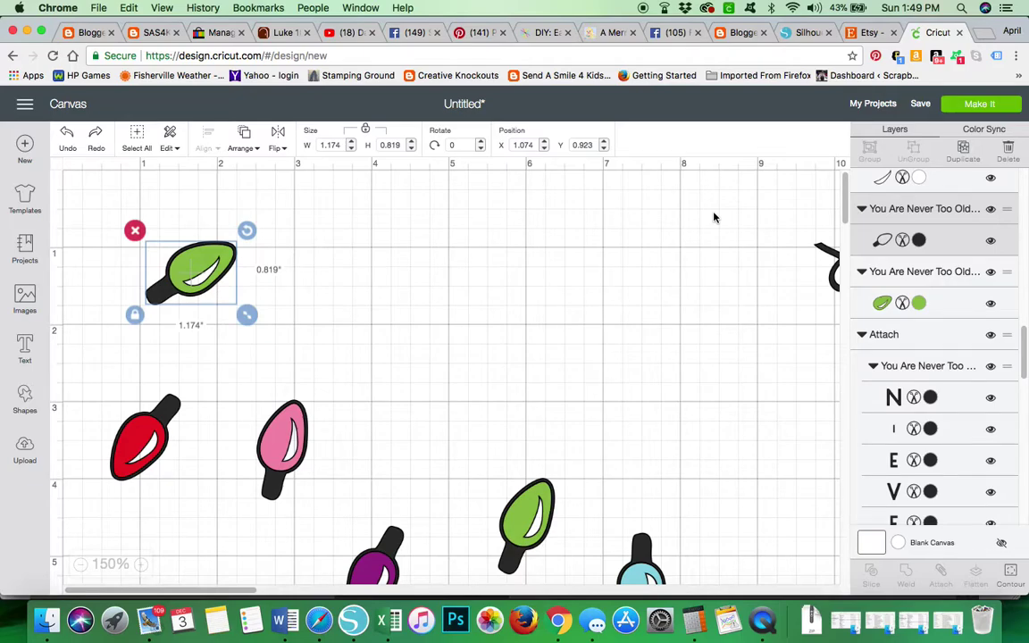
left_click(348, 286)
left_click(203, 261)
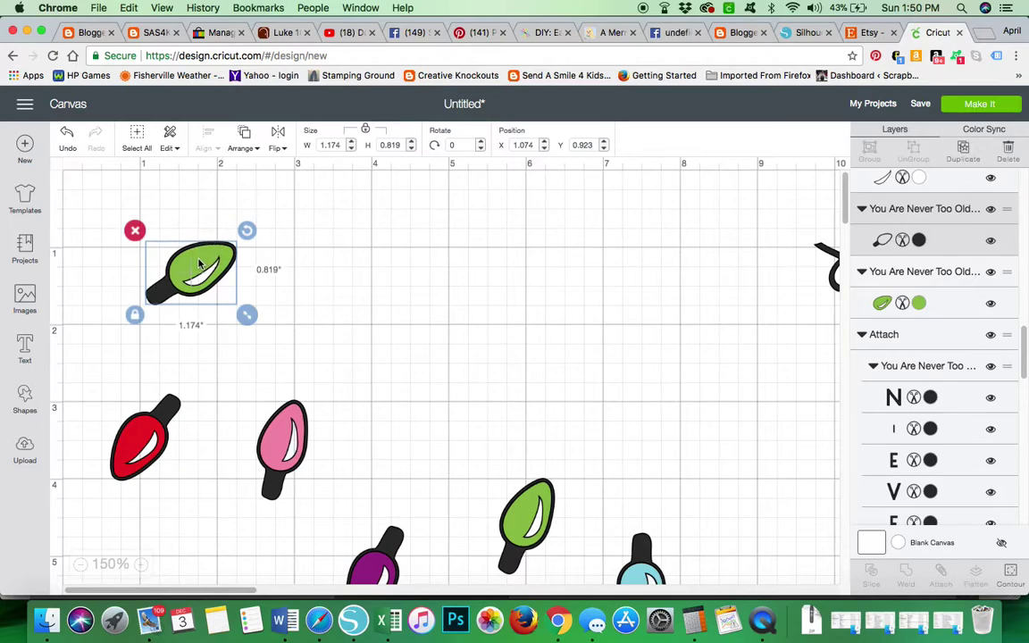
left_click_drag(199, 264, 201, 266)
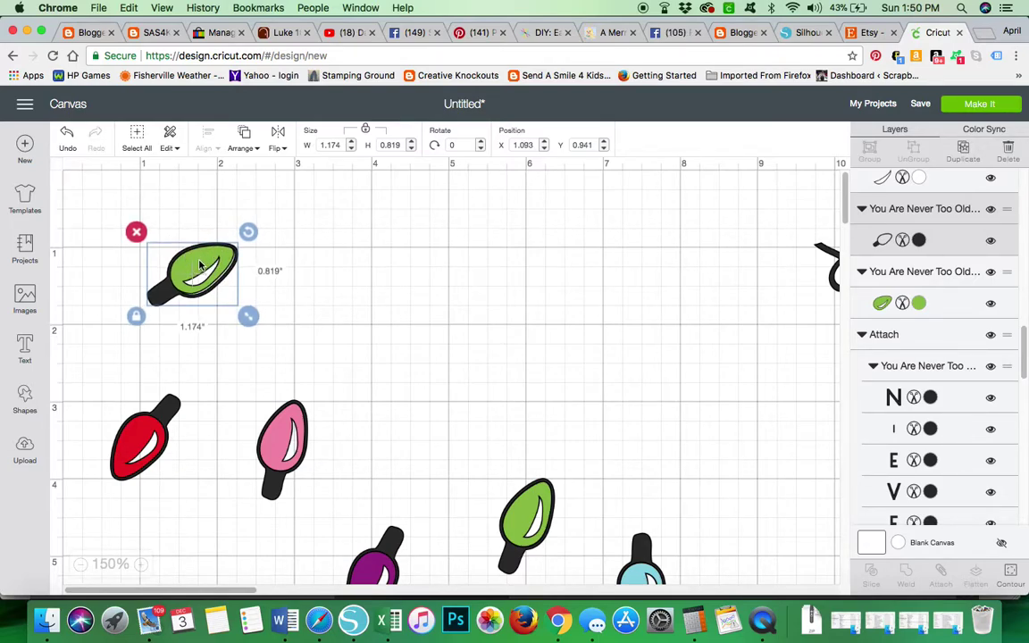
left_click(67, 134)
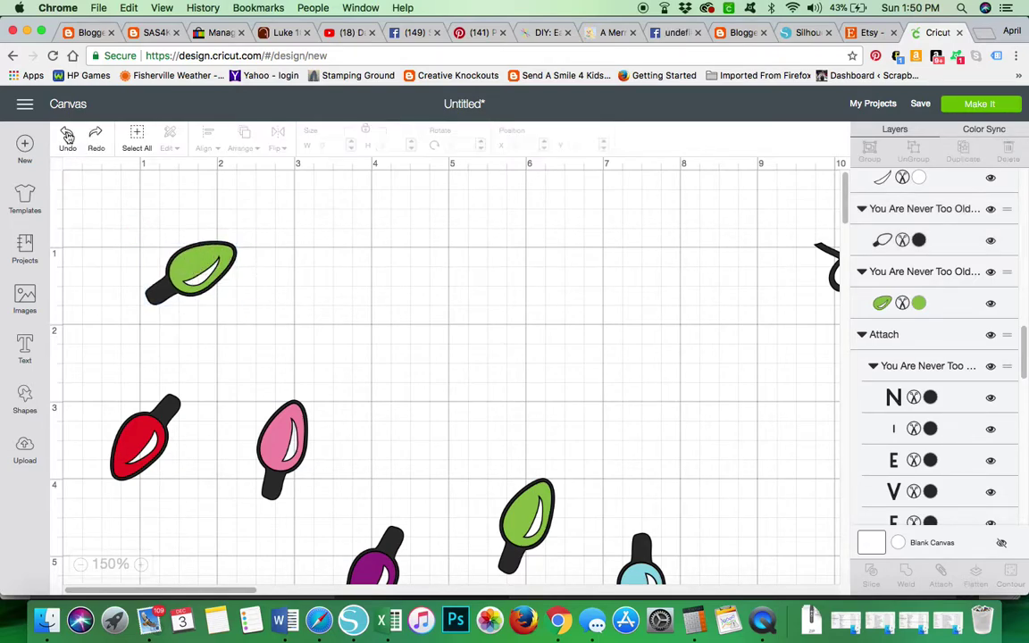
- Move the uppermost green bulb's black outline off its green fill, to about X 0.98, Y 0.86
left_click(141, 564)
left_click(141, 565)
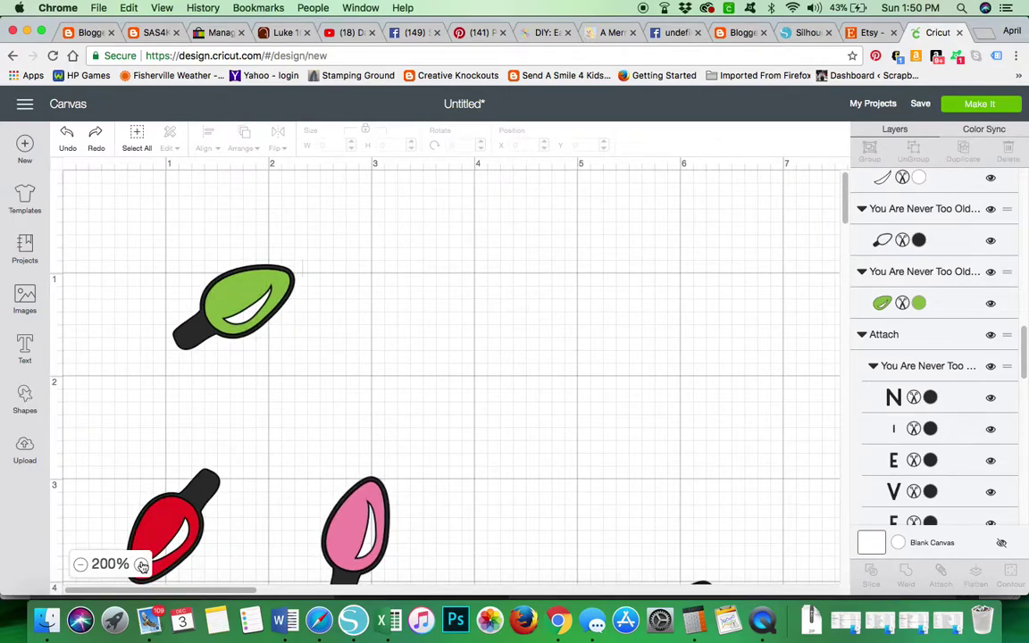
left_click(142, 565)
left_click(254, 286)
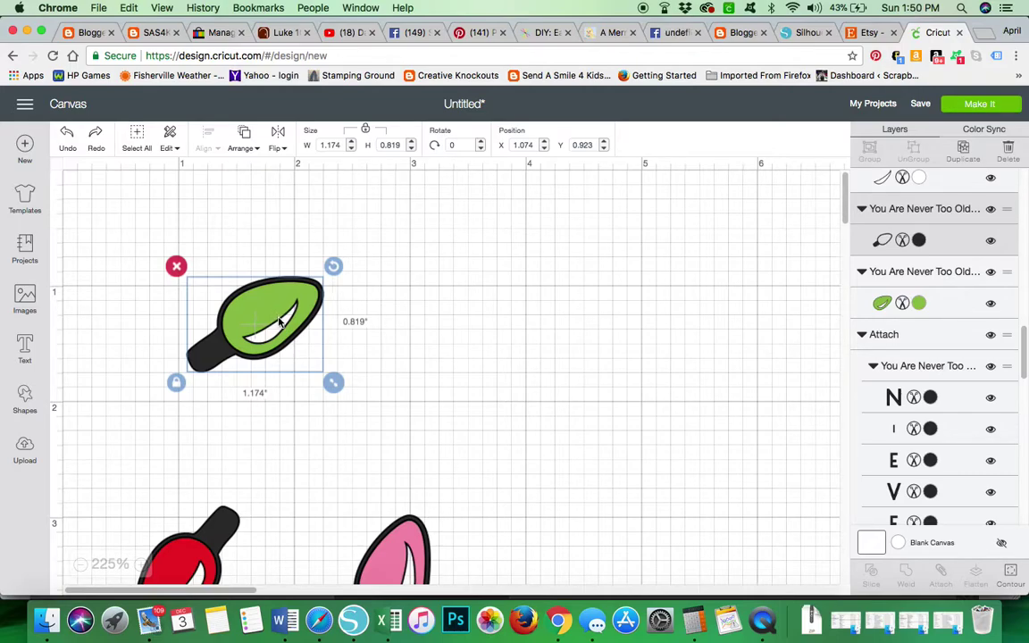
left_click_drag(277, 322, 259, 309)
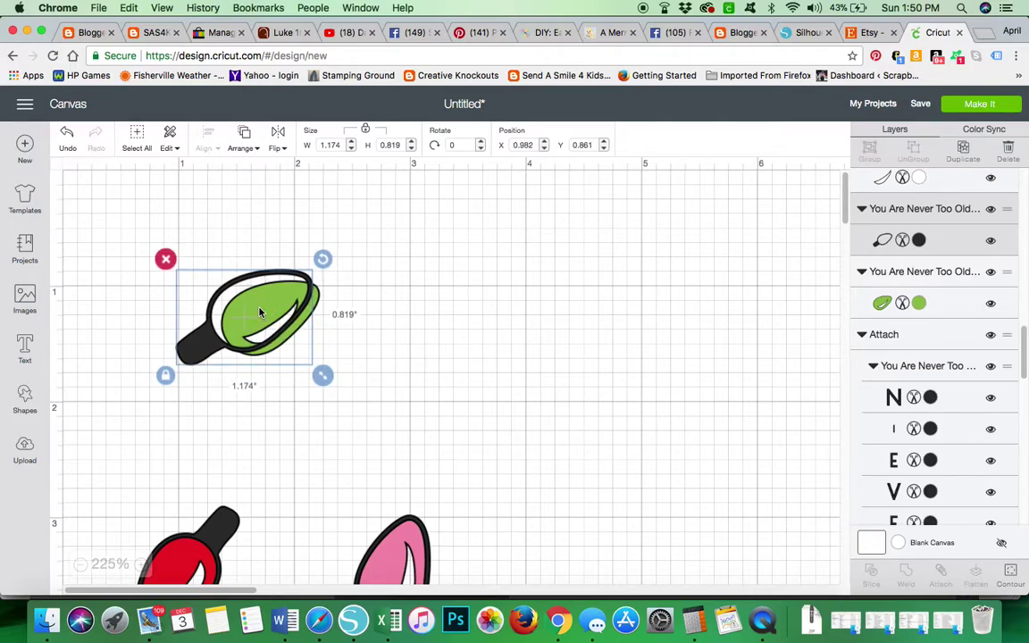
- Undo the last outline move on the uppermost green bulb and send its black outline one layer backward
left_click(66, 141)
left_click(66, 141)
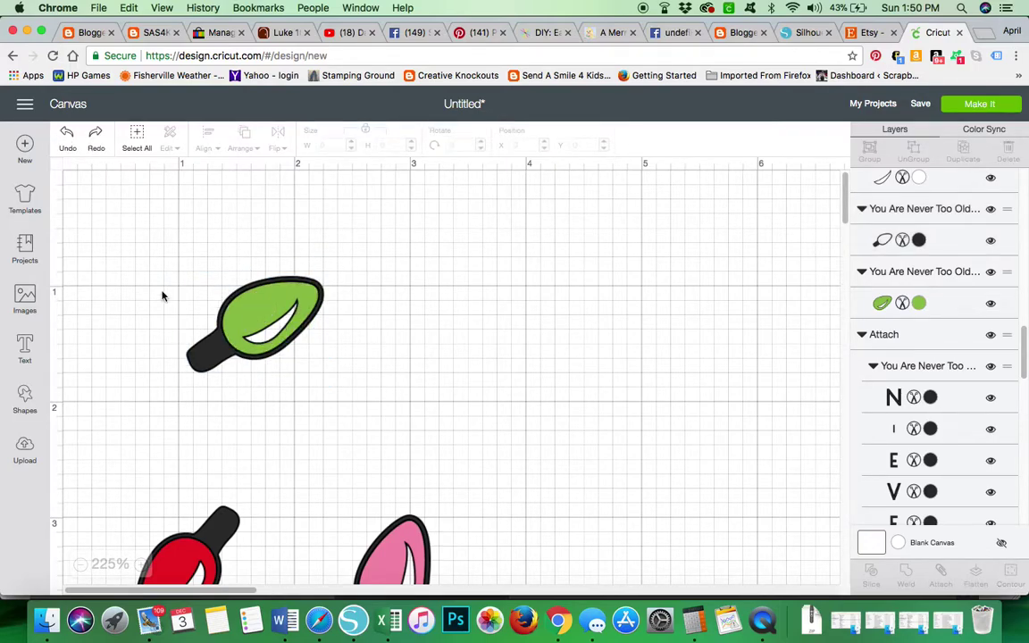
left_click(202, 355)
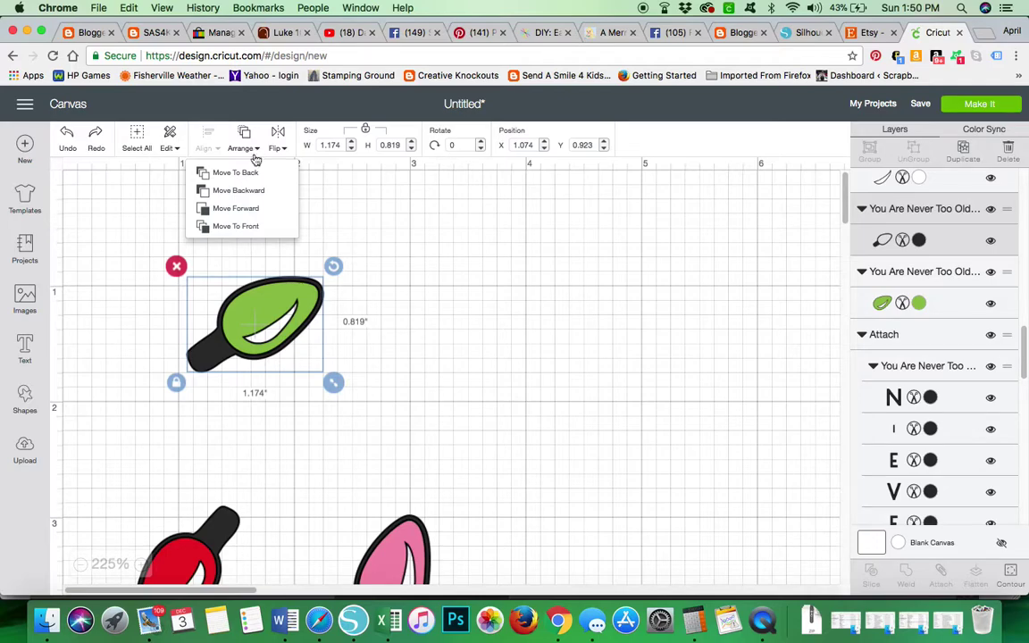
left_click(242, 191)
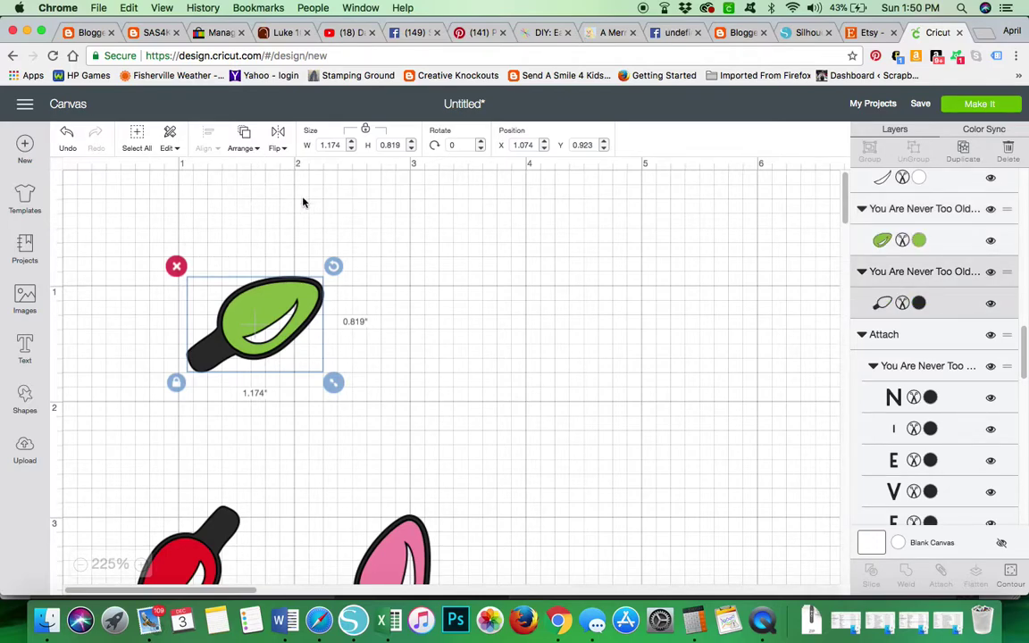
left_click(368, 209)
- Move the uppermost bulb's green fill out of its black outline to about X 1.36, Y 5.61
left_click(263, 303)
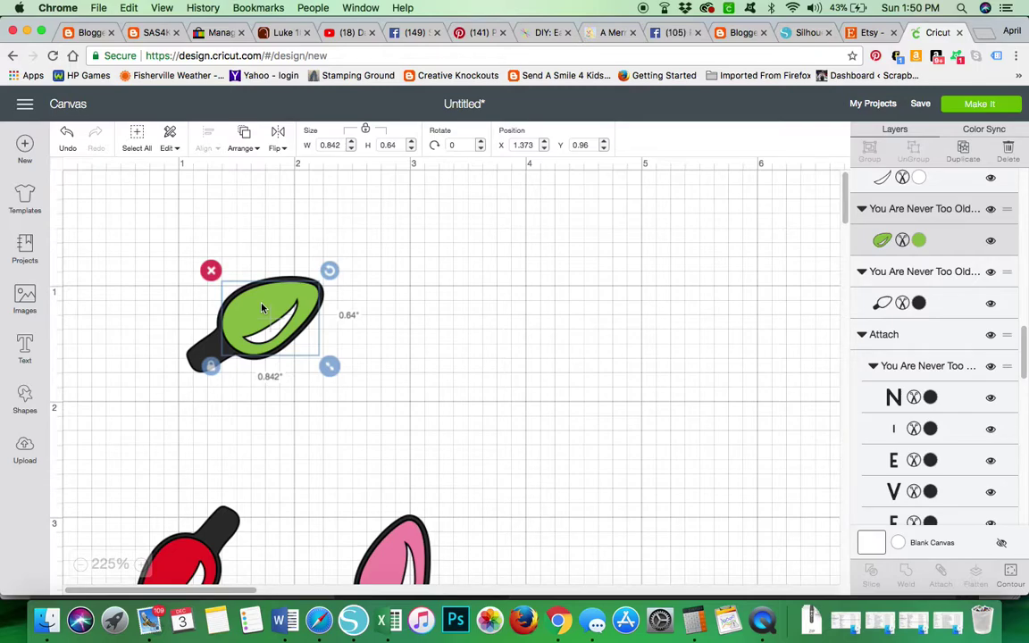
left_click(261, 306)
left_click_drag(262, 306, 270, 440)
scroll(271, 444, "down", 3)
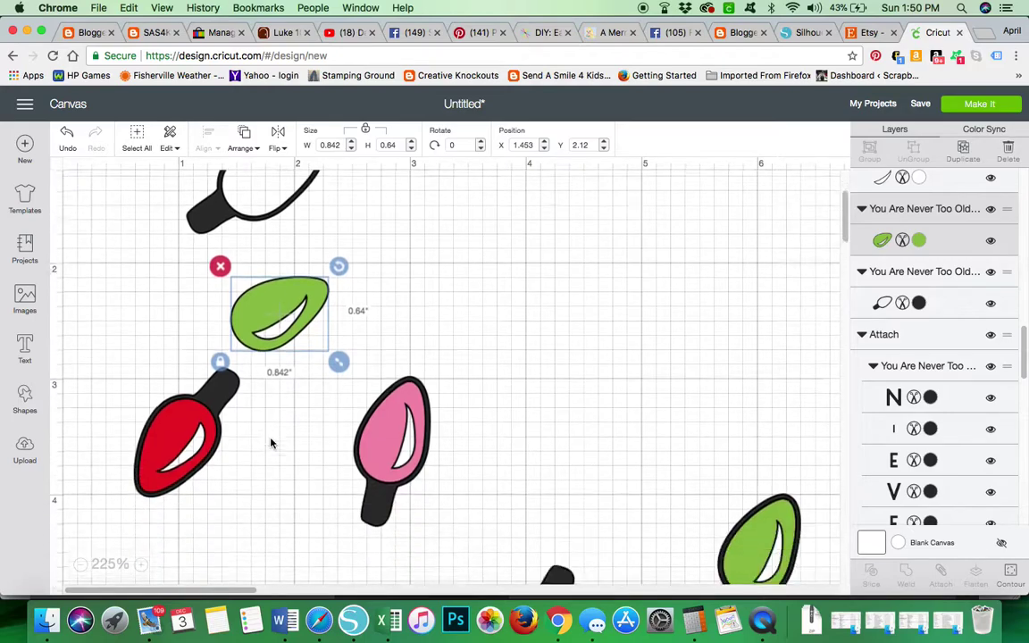
scroll(272, 443, "down", 3)
left_click_drag(234, 192, 250, 585)
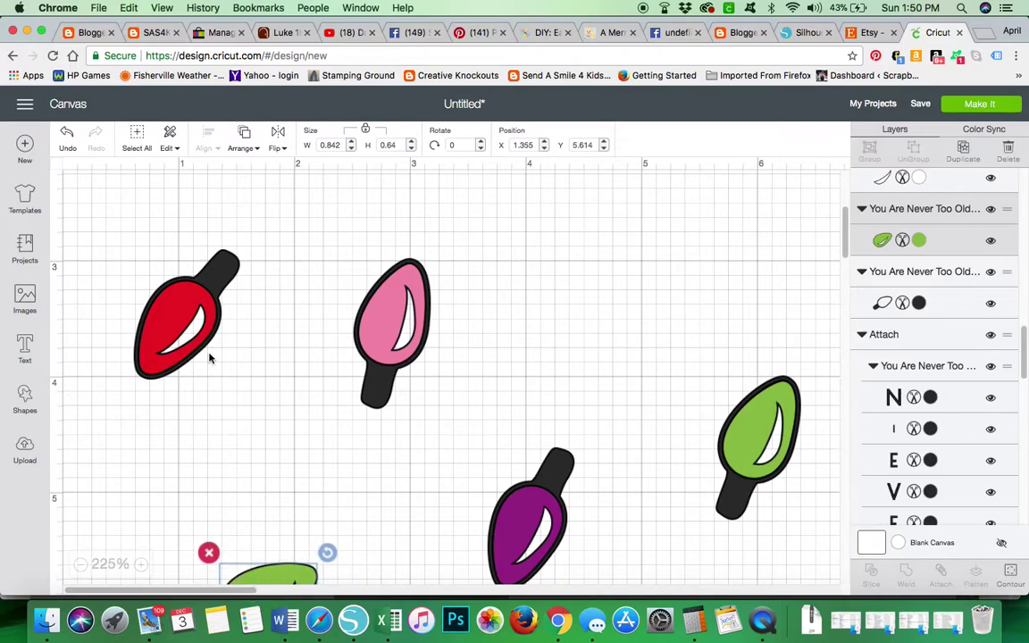
- Send the red bulb's black outline one layer backward and move its red fill to about X 0.74, Y 5.44
left_click(174, 310)
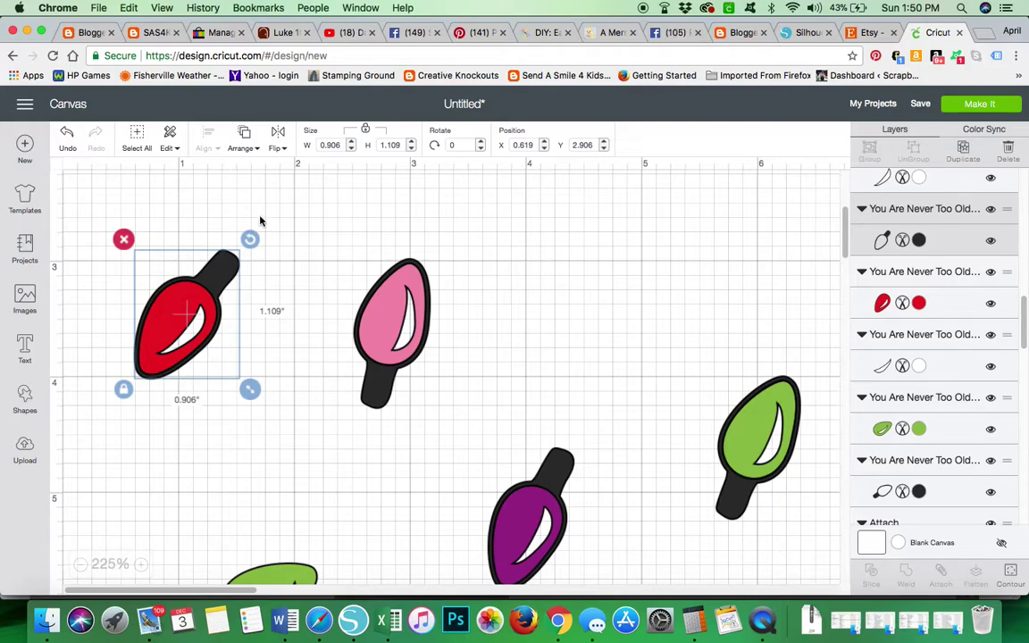
left_click(256, 149)
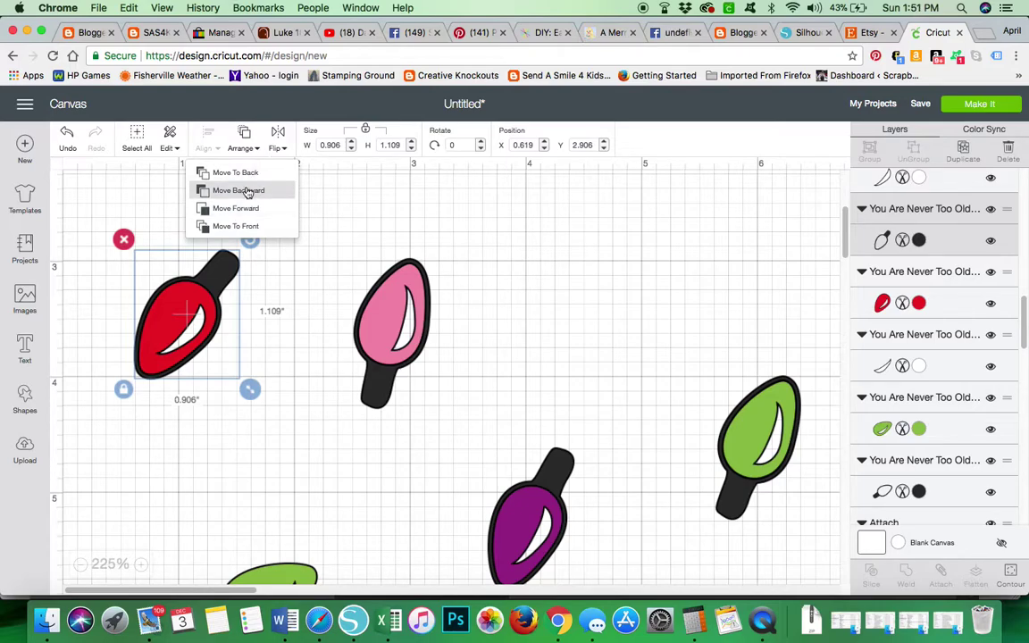
left_click(238, 190)
left_click(256, 191)
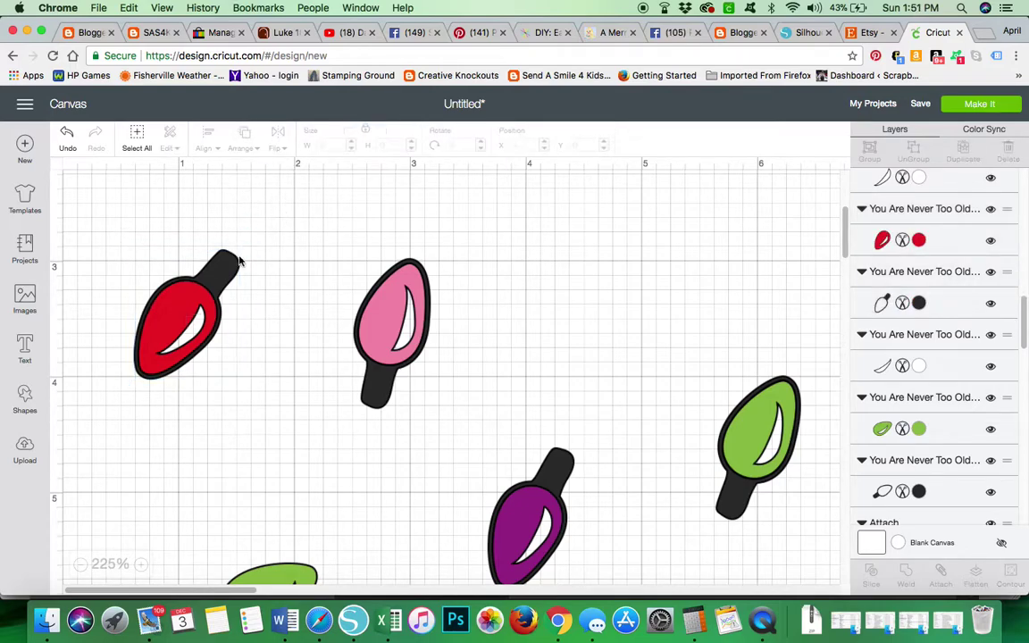
left_click(181, 324)
left_click_drag(180, 325, 195, 574)
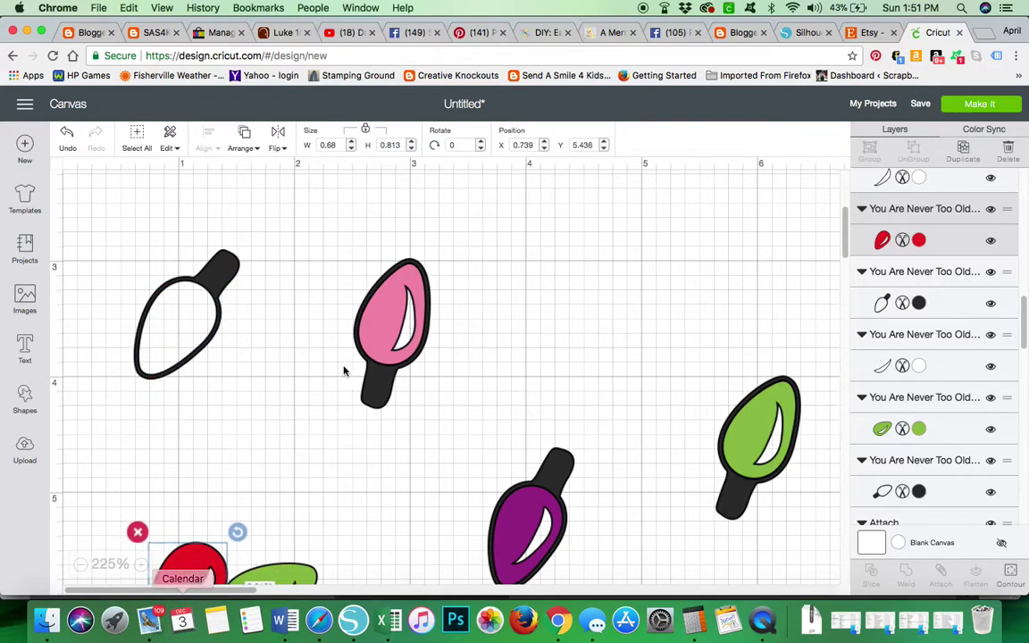
- Send the pink bulb's black outline to the back and move its pink fill to about X 1.09, Y 5.26
left_click(390, 330)
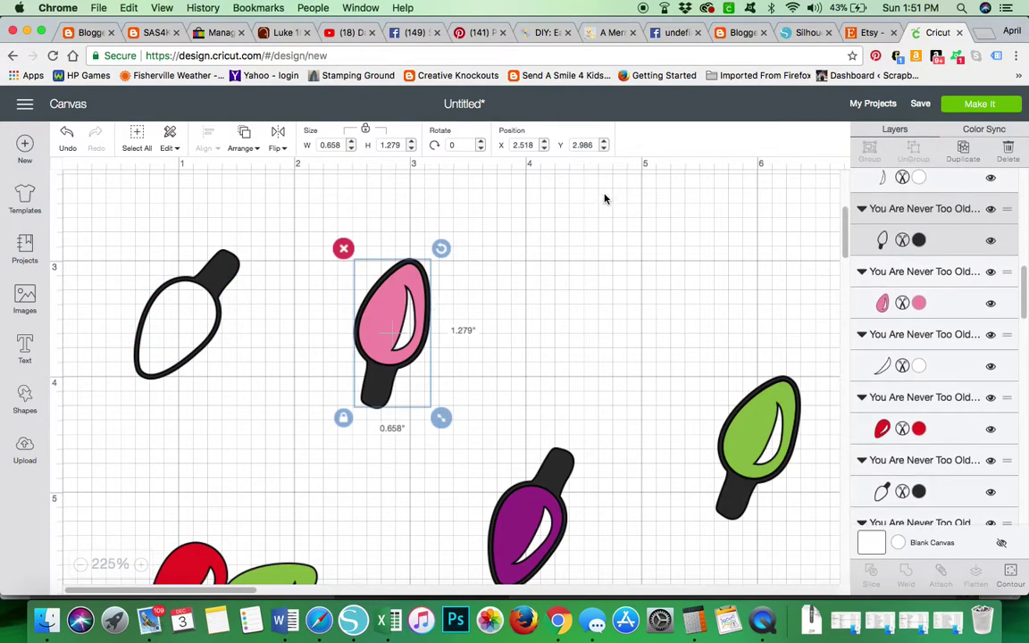
left_click(251, 149)
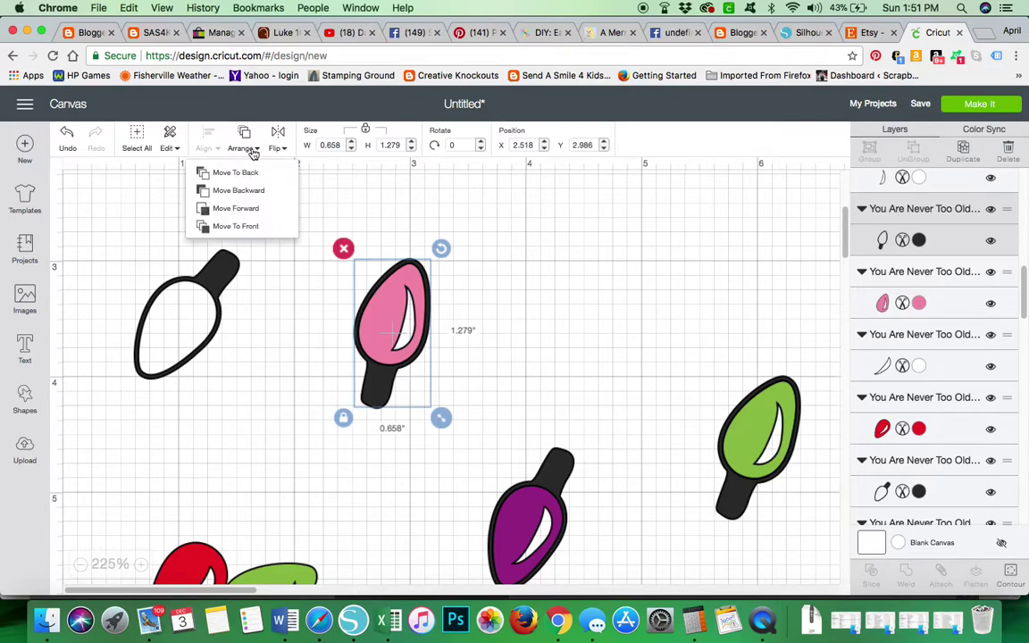
left_click(245, 169)
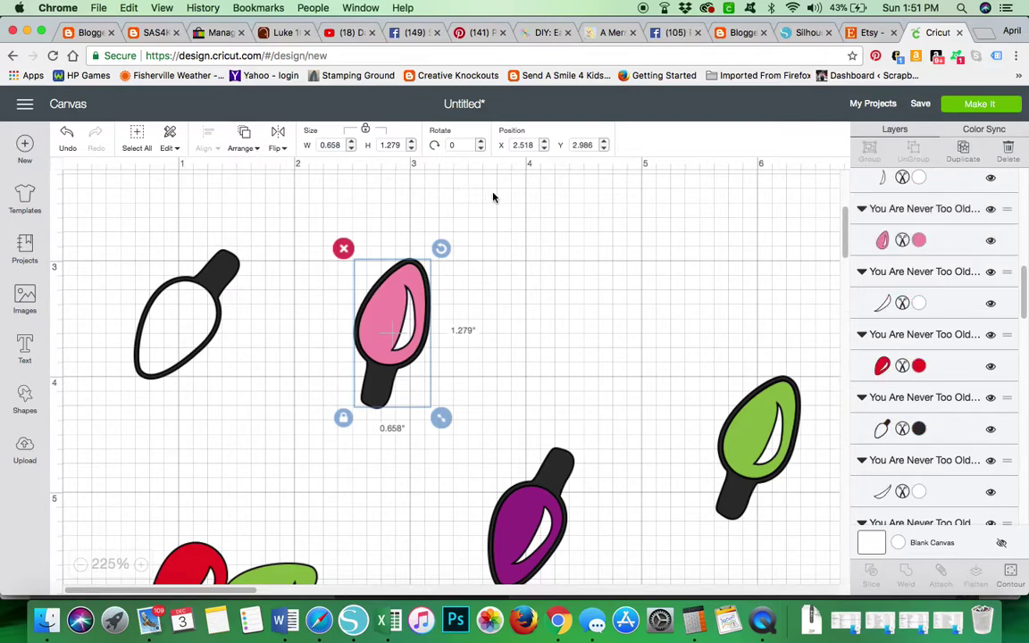
left_click(491, 197)
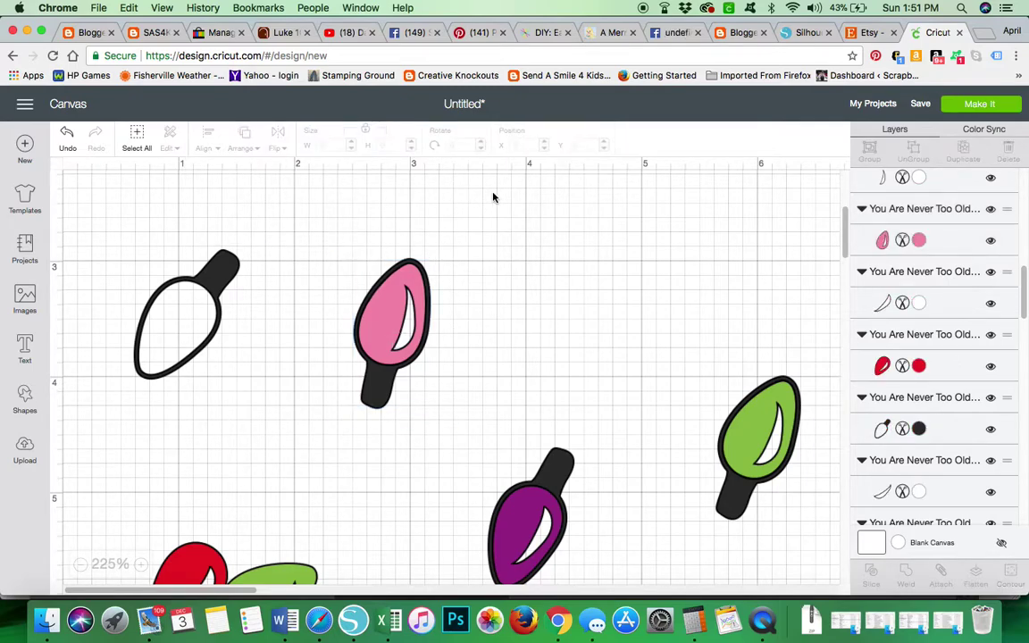
left_click(385, 323)
left_click_drag(385, 323, 215, 588)
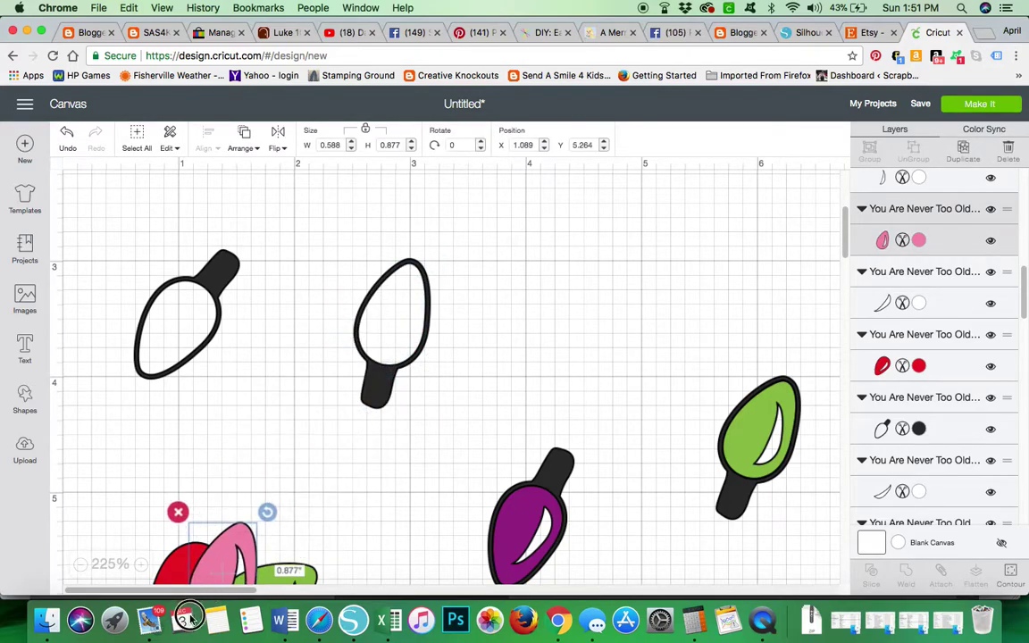
- Send the purple bulb's black outline to the back and move its purple fill beside the loose white highlights, at about Y 6.8
scroll(500, 472, "down", 5)
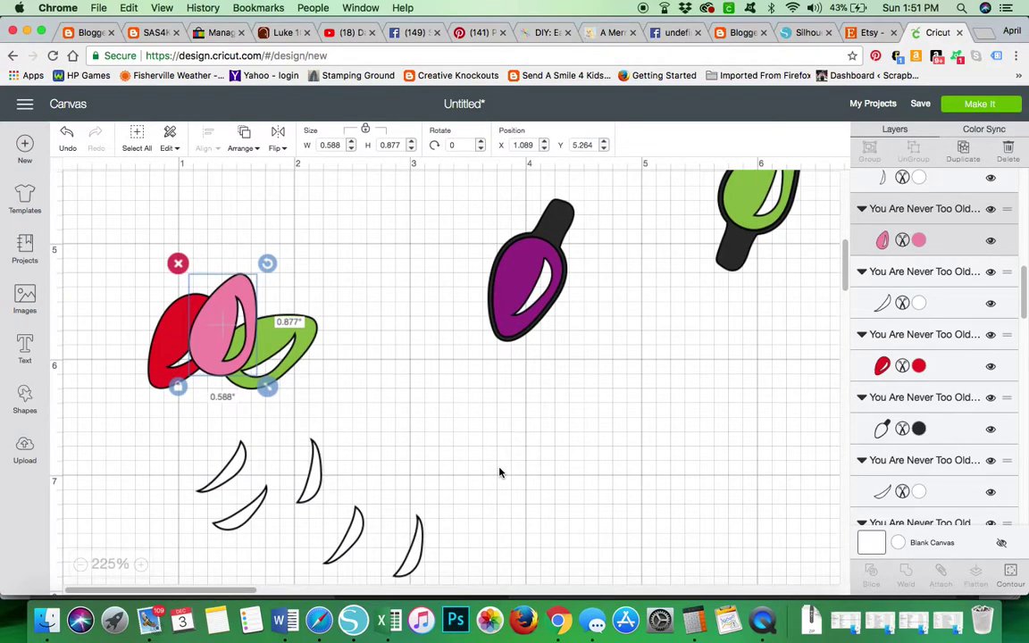
left_click(530, 262)
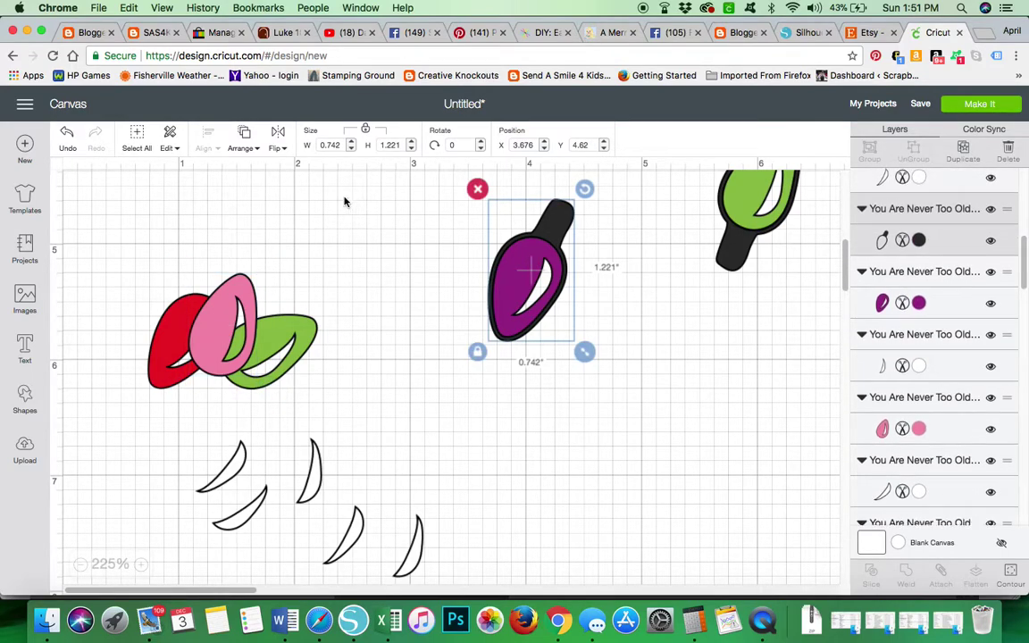
left_click(256, 150)
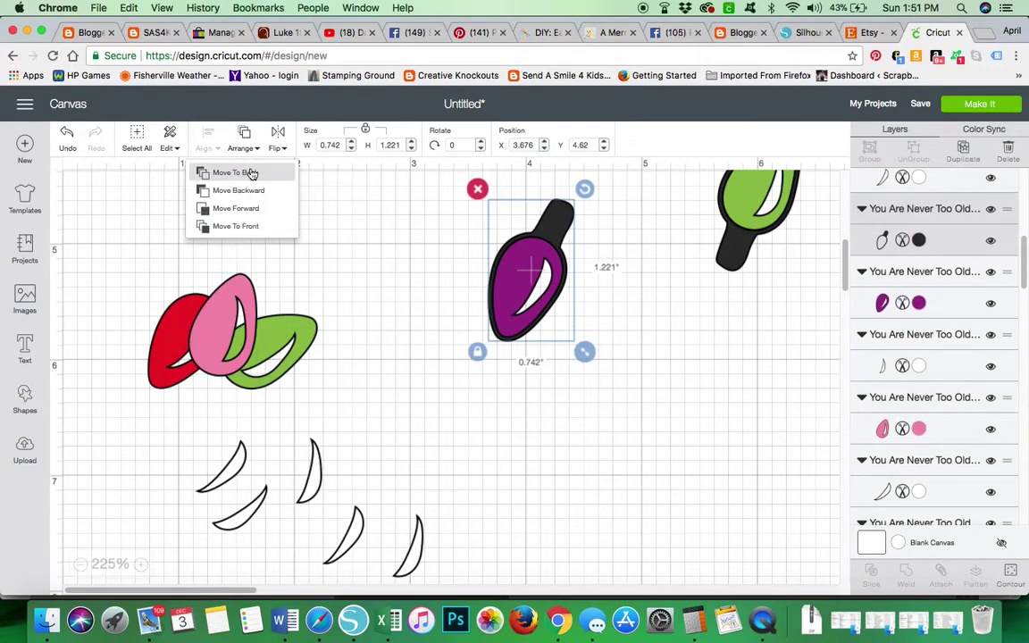
left_click(227, 173)
left_click(444, 275)
left_click_drag(528, 271, 112, 489)
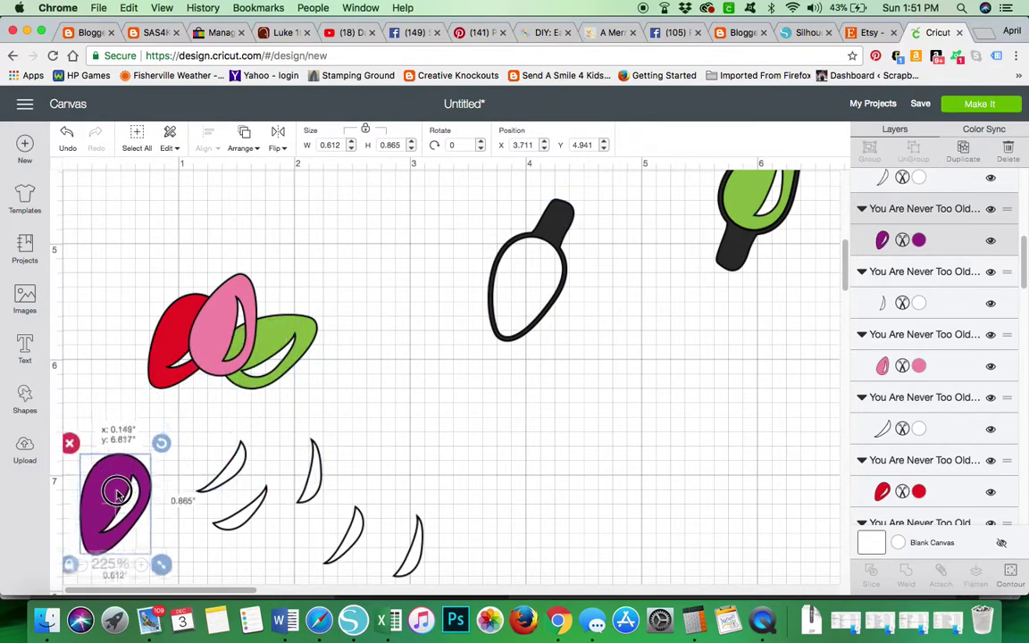
- Gather the loose red, pink and green fills onto the purple fill, with red near X 0.48, Y 6.92 and green near X 0.42, Y 6.99
left_click_drag(170, 353, 141, 511)
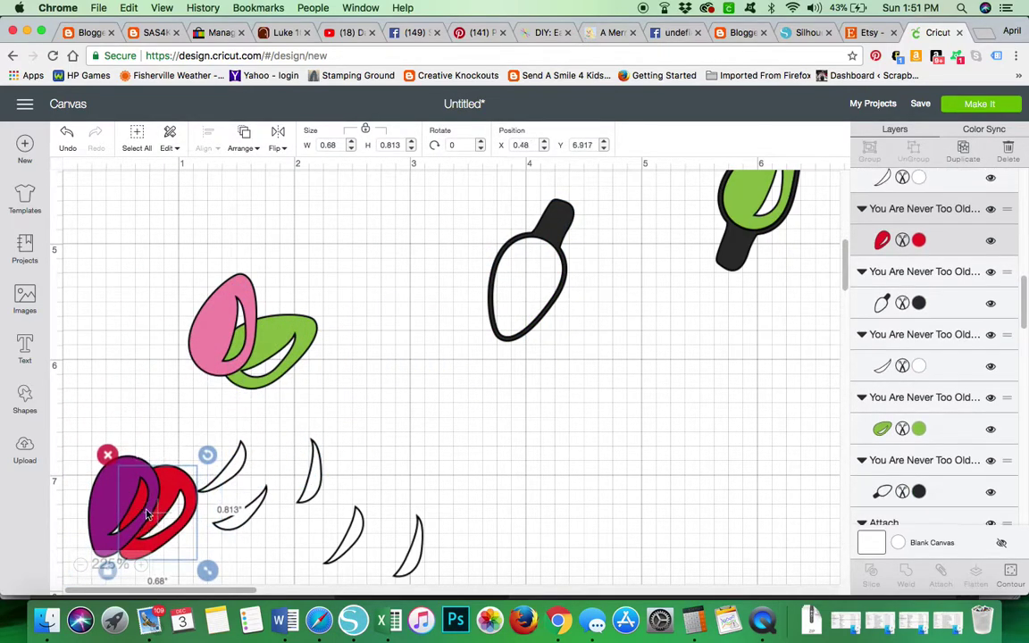
left_click_drag(246, 286, 178, 474)
left_click_drag(269, 332, 199, 472)
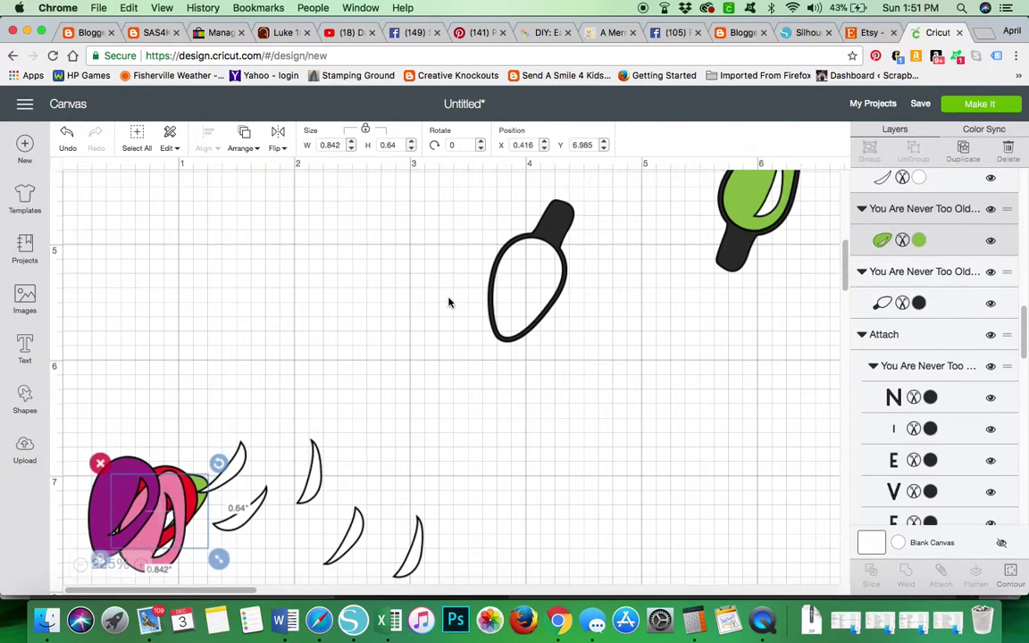
- Send the remaining green bulb's black outline to the back and move its green fill to about X 0.56, Y 6.40
scroll(446, 300, "up", 3)
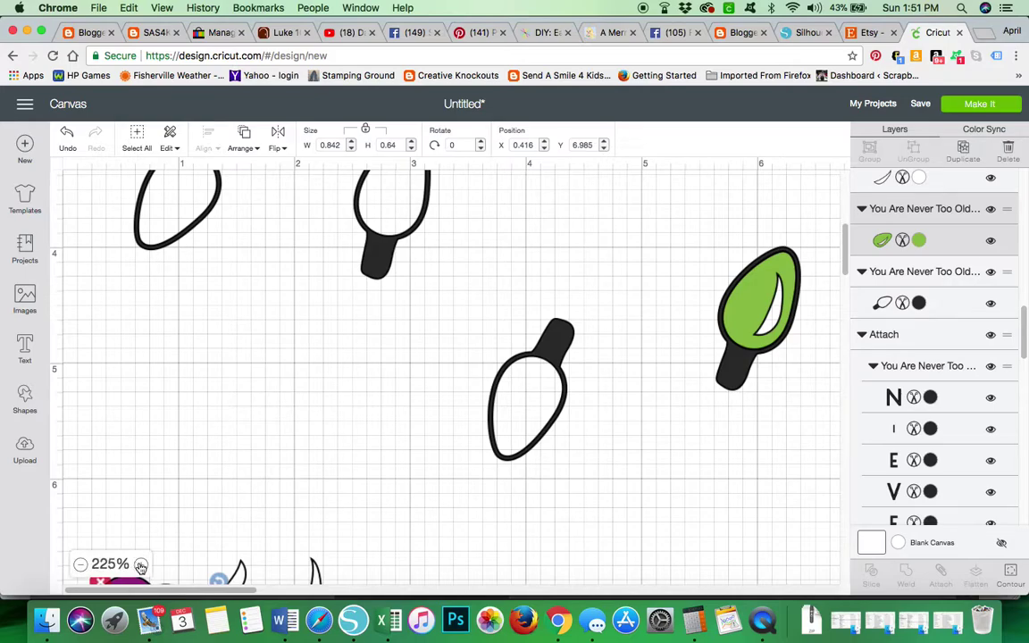
left_click(80, 565)
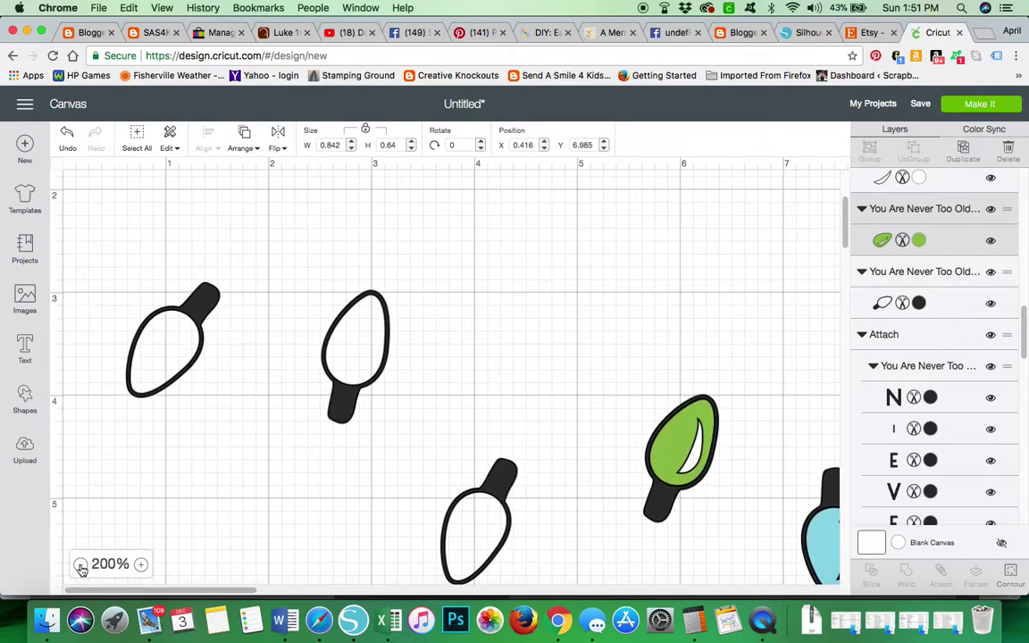
left_click(80, 565)
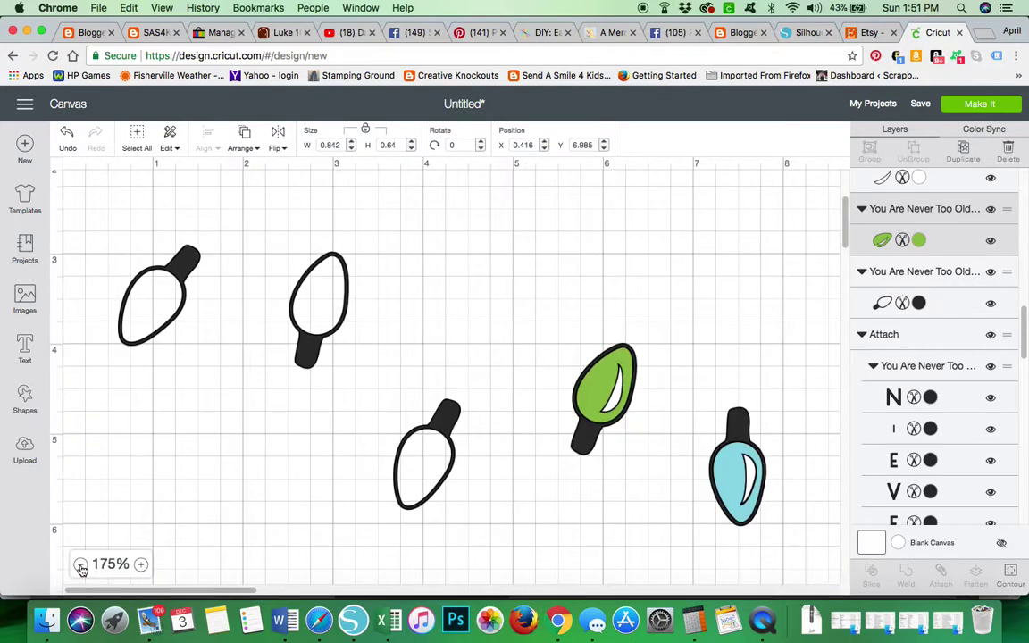
left_click(592, 431)
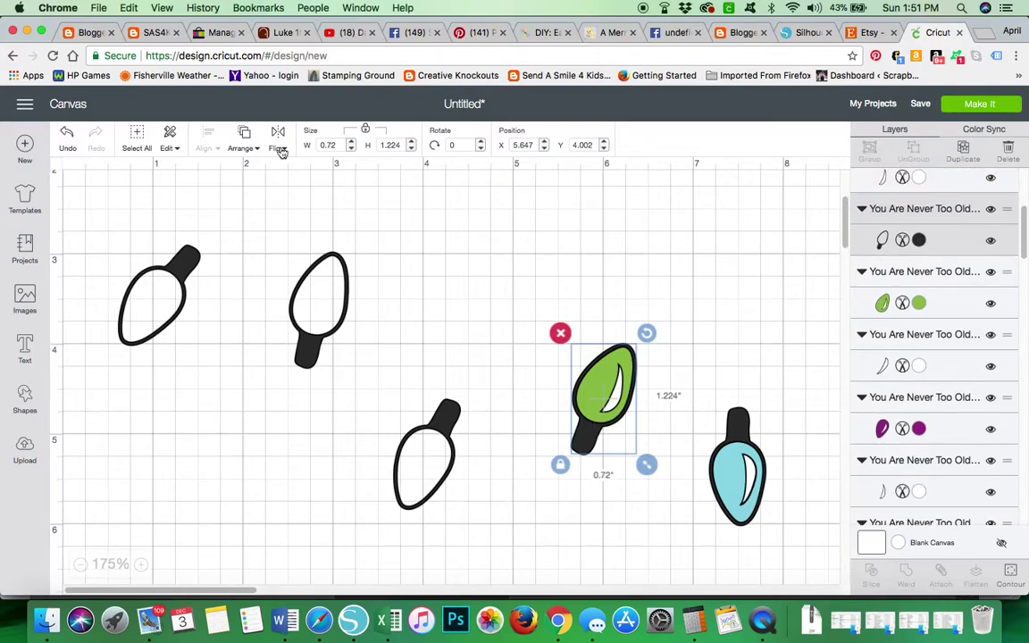
left_click(254, 149)
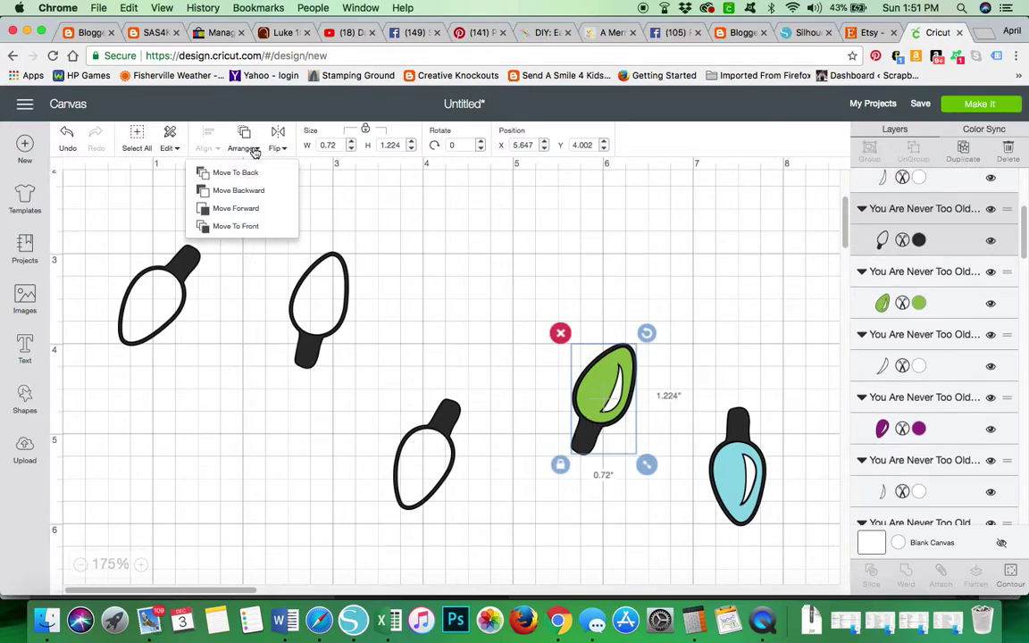
left_click(247, 173)
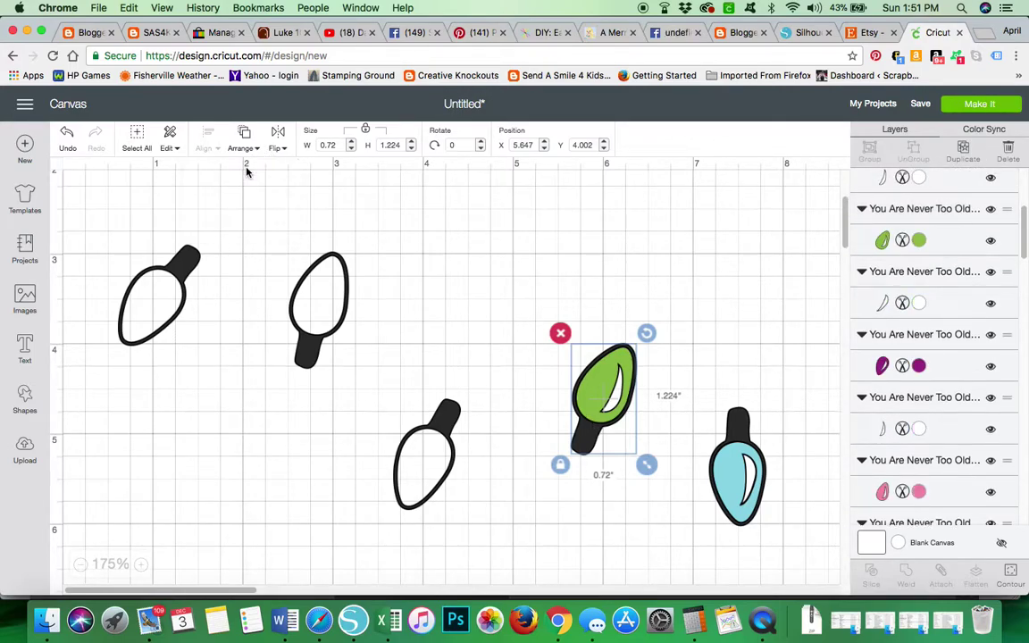
left_click(498, 261)
left_click_drag(601, 375, 159, 597)
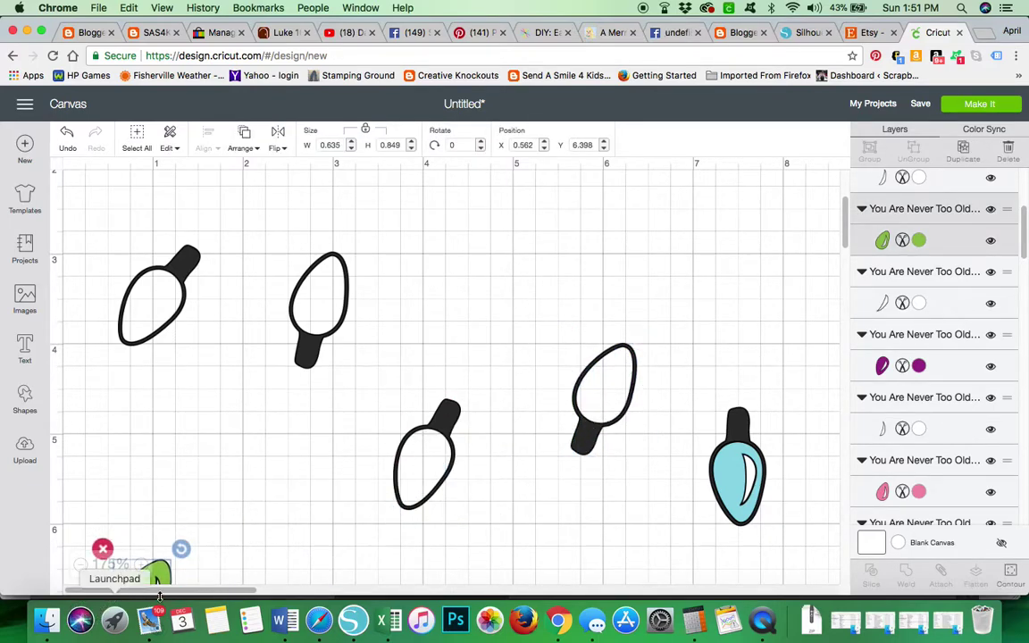
- Send the light blue bulb's black outline to the back and move its blue fill to about X 0.75, Y 7.52
left_click(730, 461)
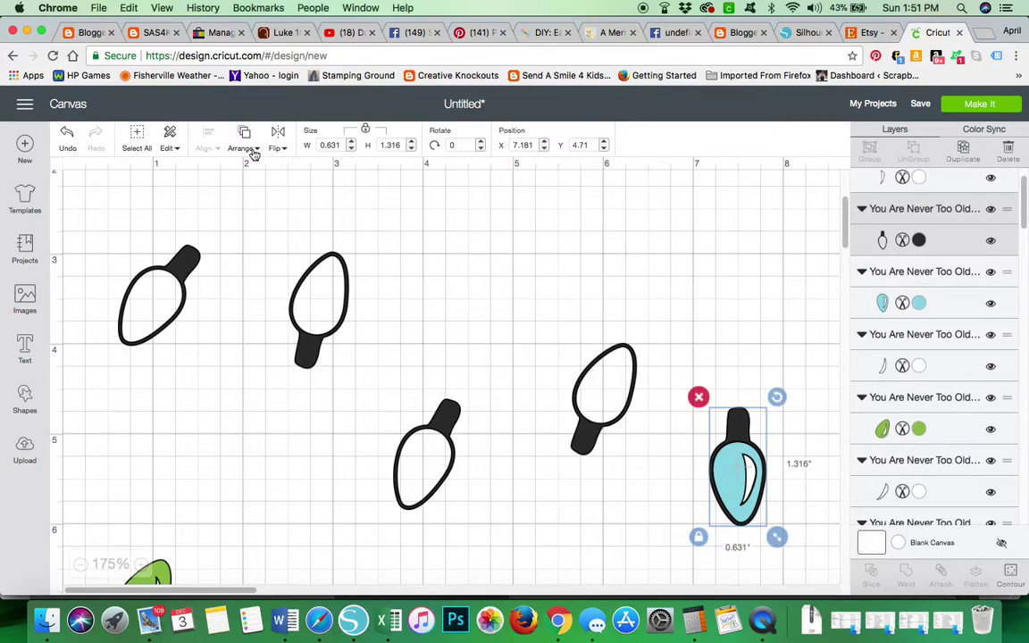
left_click(255, 151)
left_click(246, 175)
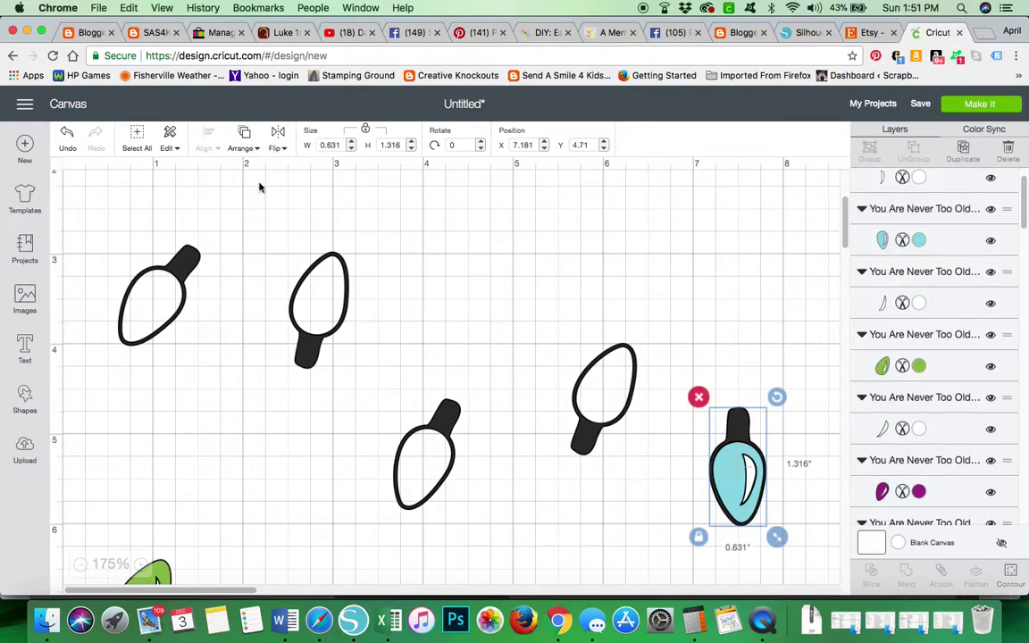
left_click(658, 288)
left_click_drag(740, 502, 157, 572)
scroll(166, 547, "down", 3)
scroll(166, 547, "down", 2)
left_click_drag(146, 237, 138, 389)
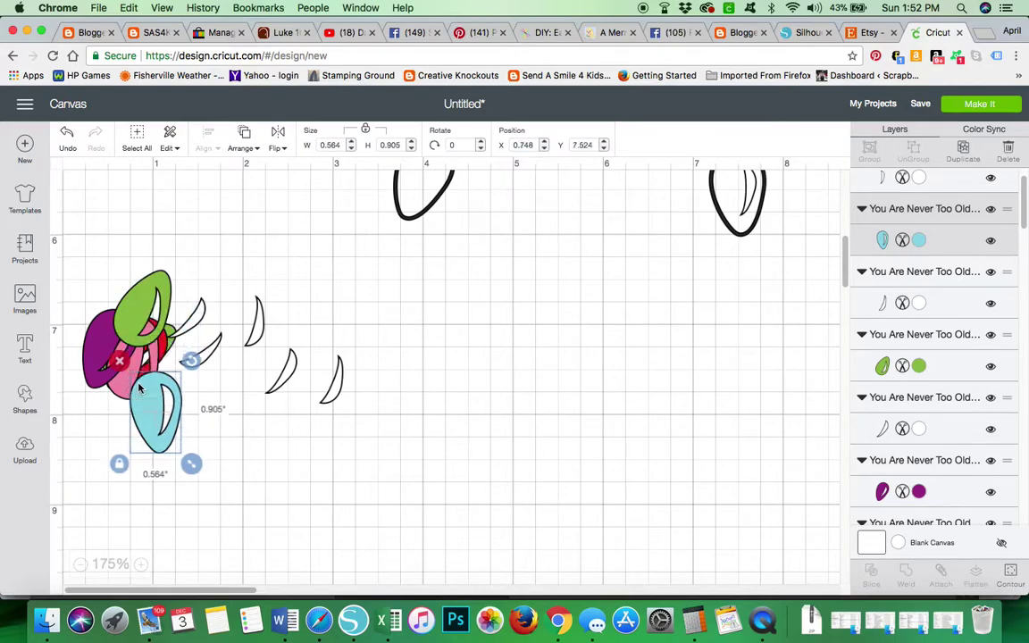
- Move the attached black lettering and light cord over the bulb outlines, at about X 0.46, Y 0.05
scroll(138, 389, "up", 12)
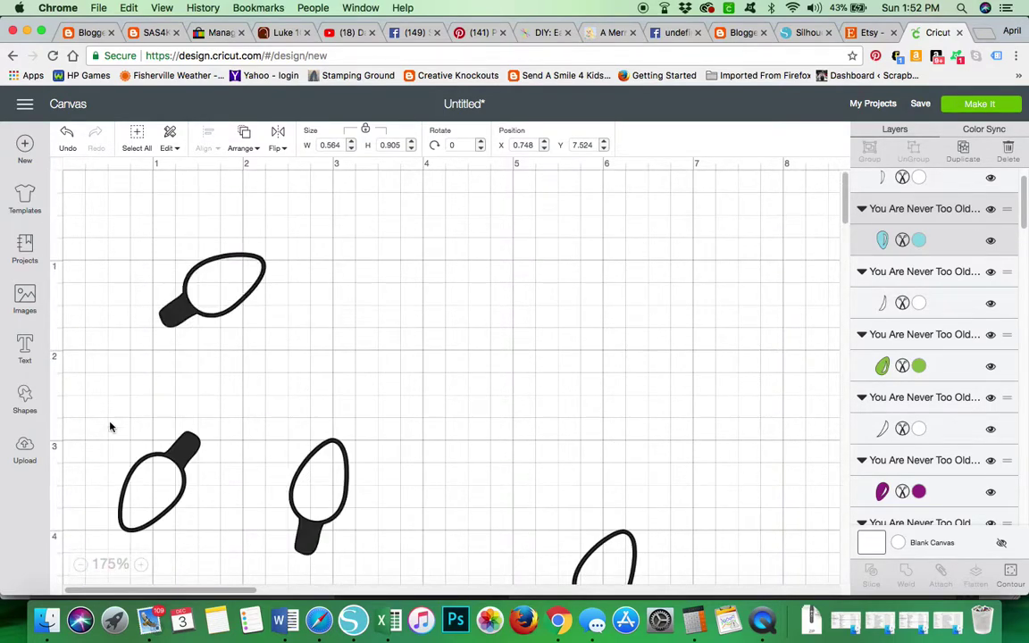
left_click(80, 563)
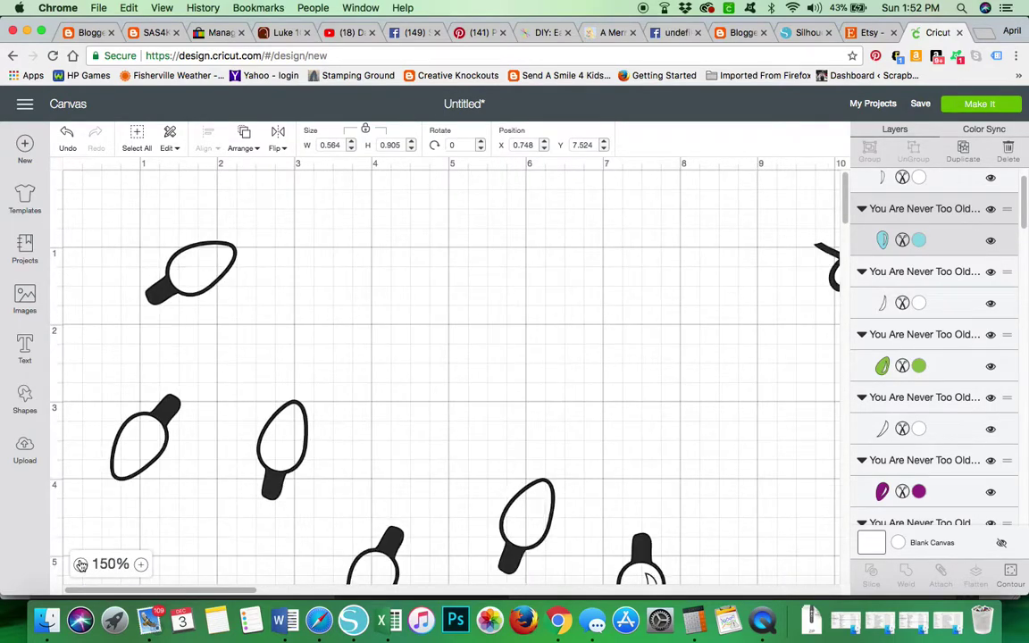
left_click(80, 565)
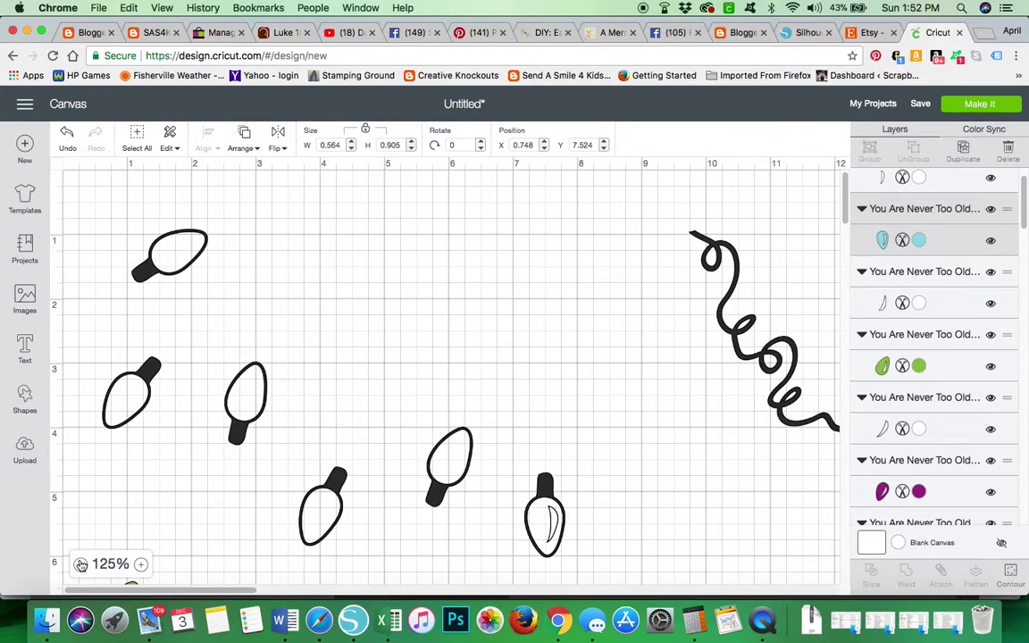
left_click(80, 563)
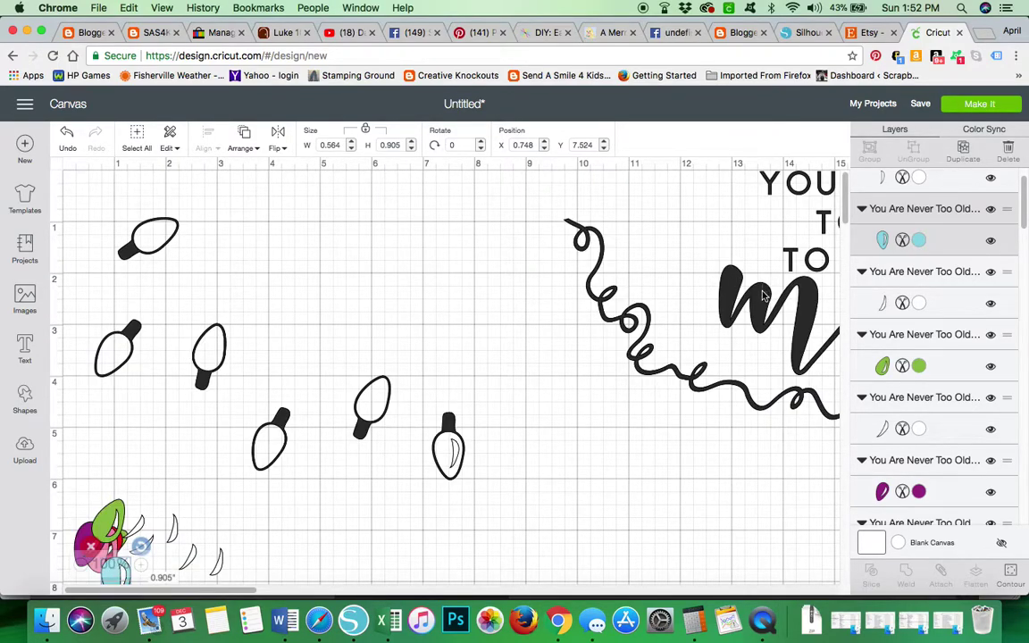
left_click_drag(693, 294, 283, 302)
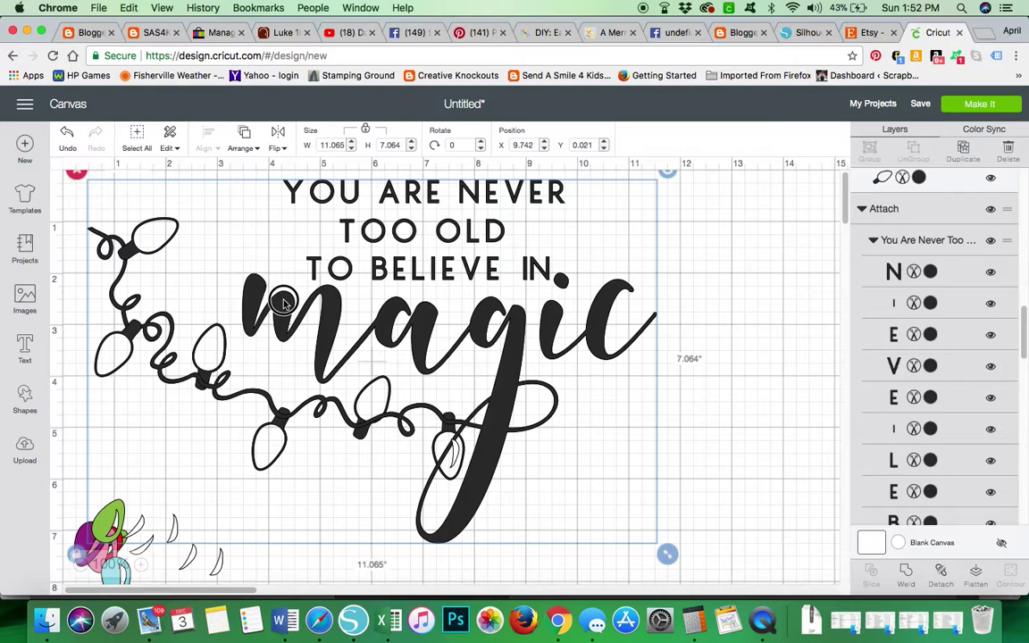
mouse_move(283, 303)
left_mouse_down()
mouse_move(286, 311)
mouse_move(283, 297)
left_mouse_up()
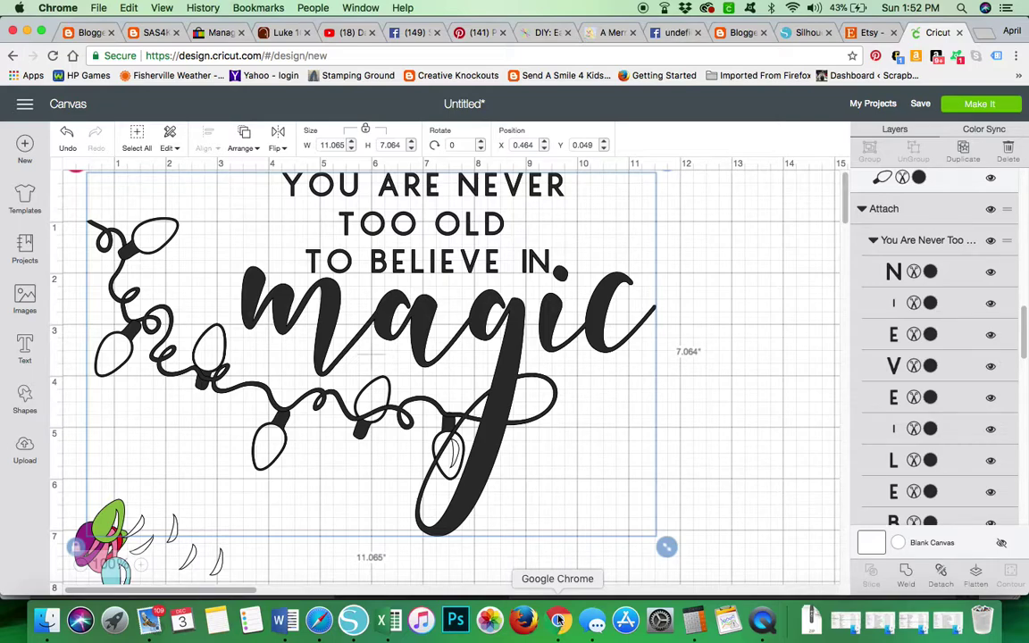
- Compare the layout with the design's Etsy listing picture and shift the attached lettering in Cricut Design Space to about X 0.56, Y 0.30
left_click(859, 32)
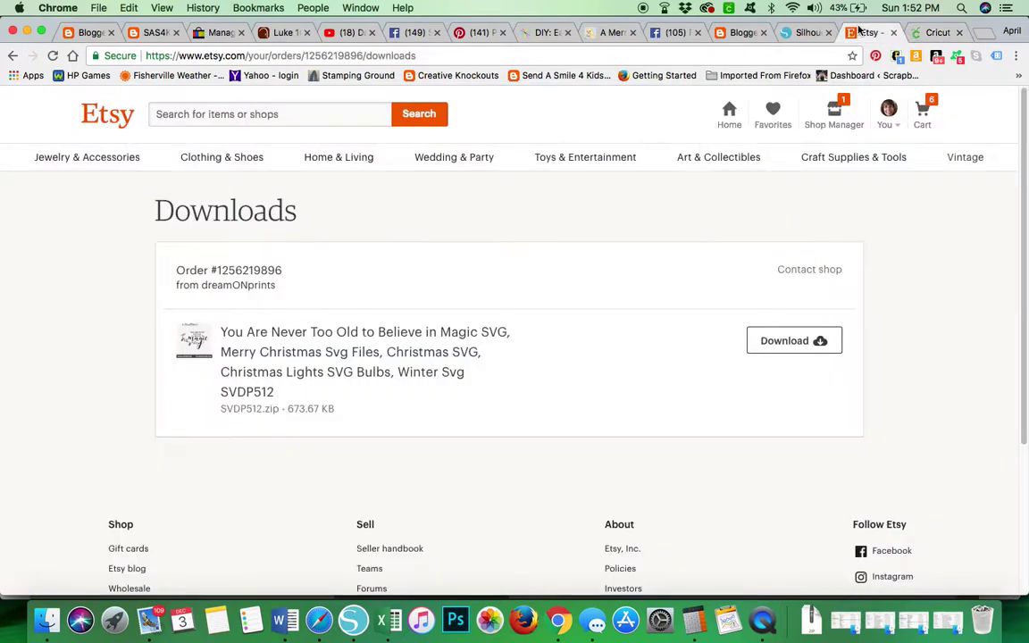
left_click(194, 341)
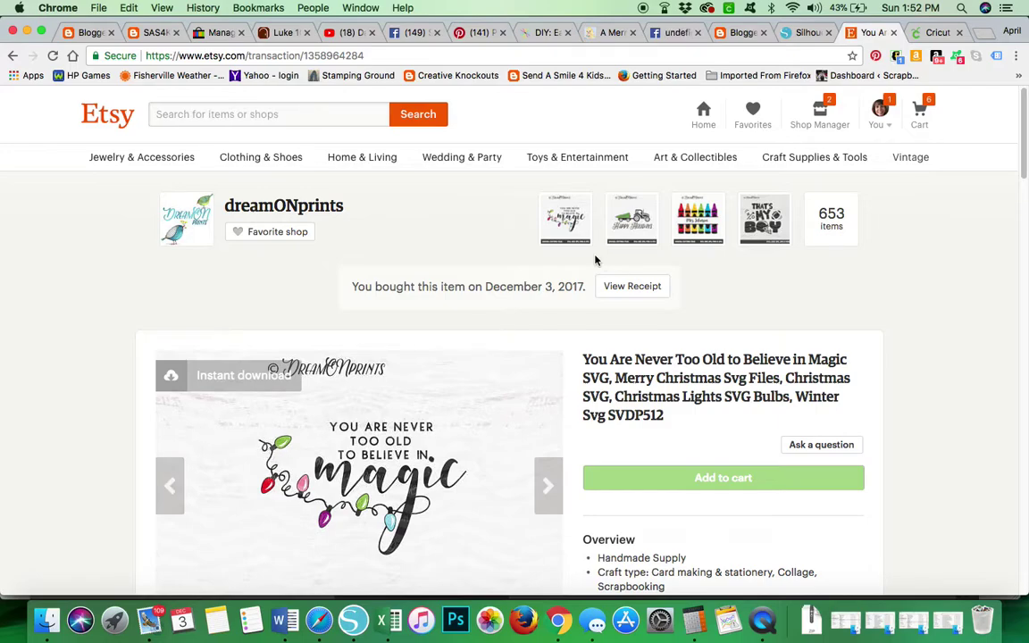
key("ctrl+Tab")
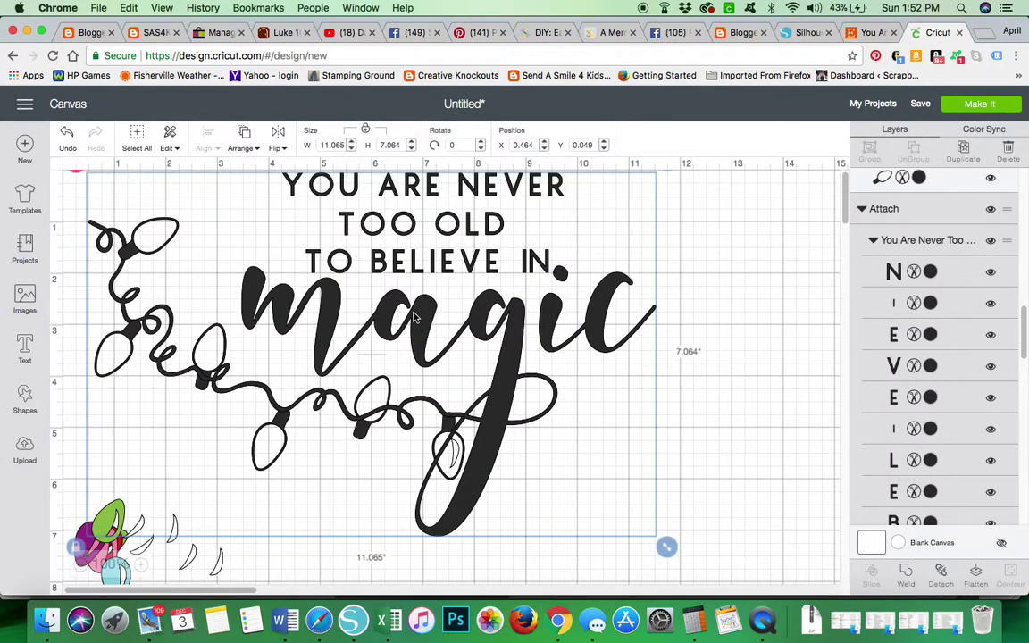
left_click_drag(411, 323, 415, 336)
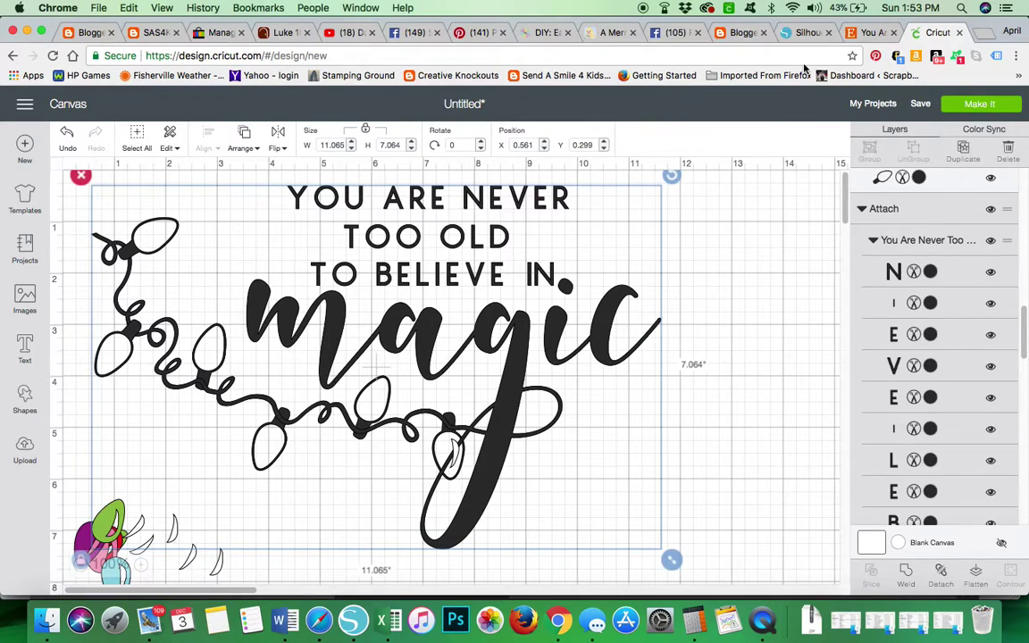
left_click(871, 33)
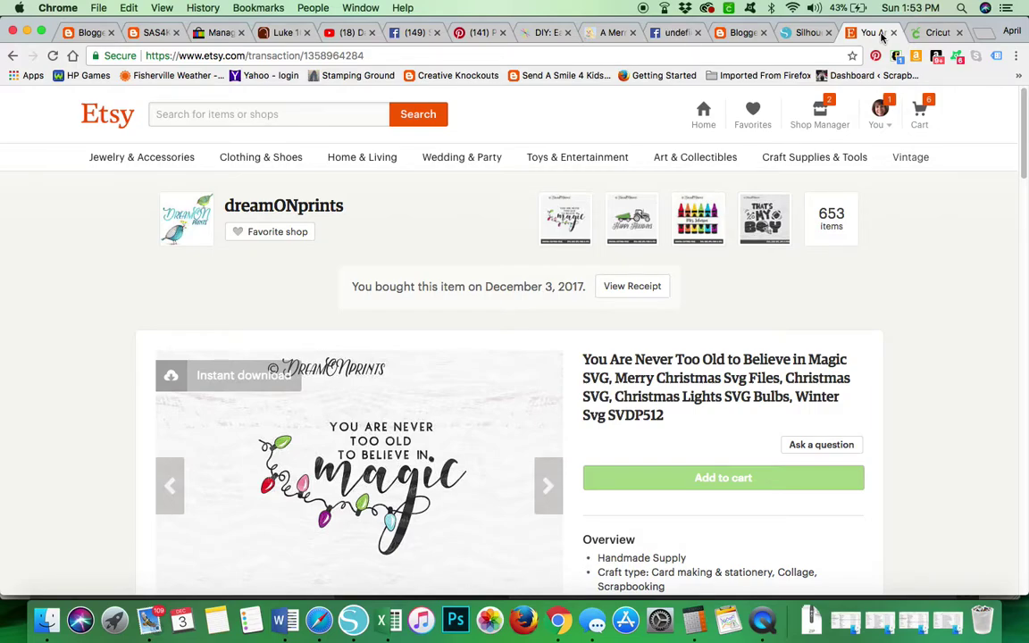
left_click(915, 32)
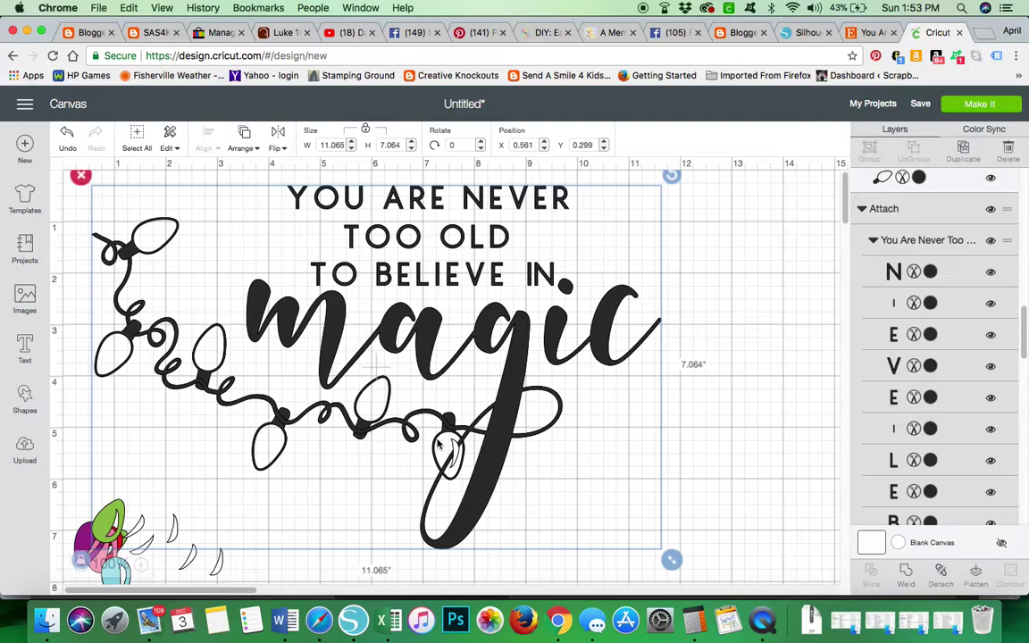
- Send the attached lettering and light cord to the back, behind the bulb outlines
left_click(769, 362)
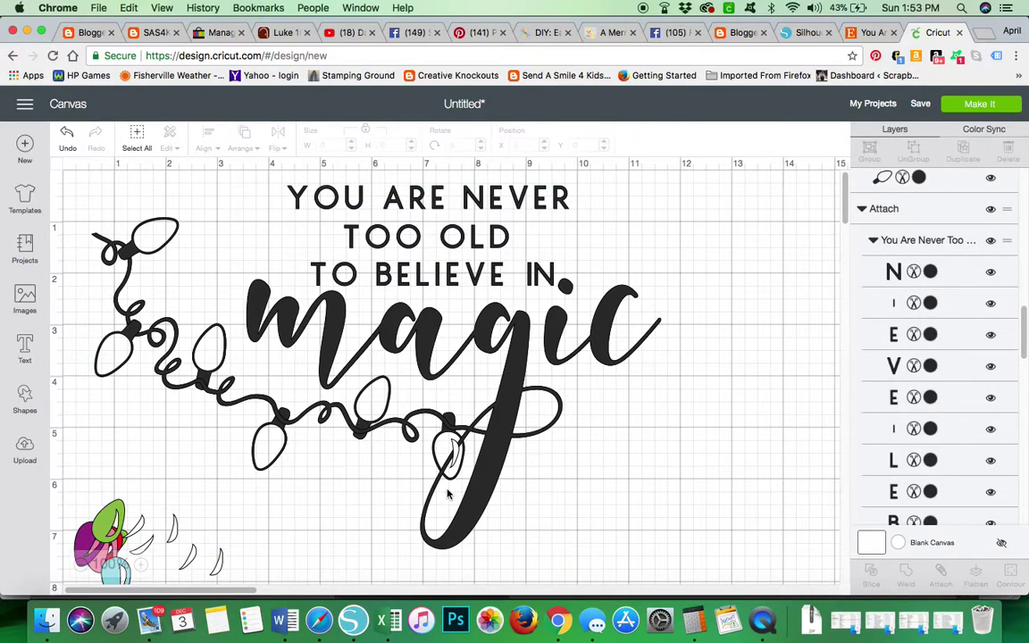
left_click(440, 438)
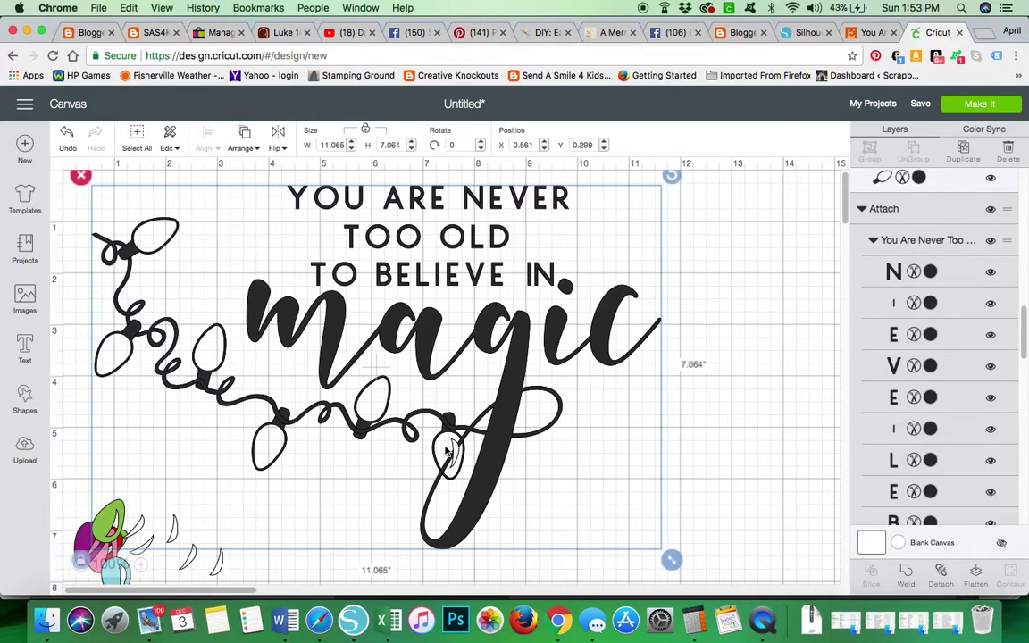
left_click(695, 290)
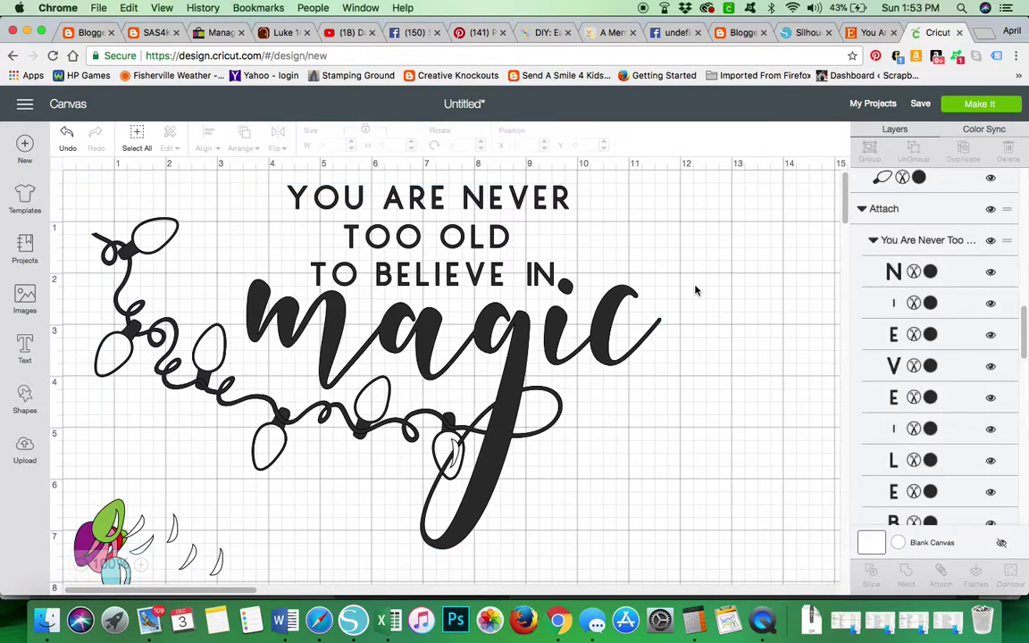
left_click(610, 311)
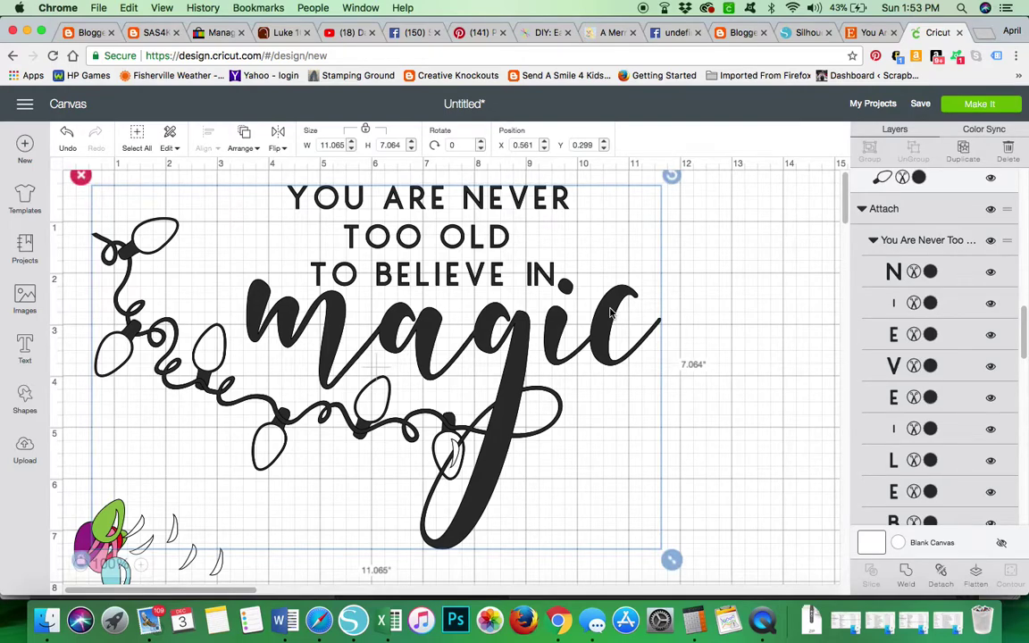
left_click(246, 150)
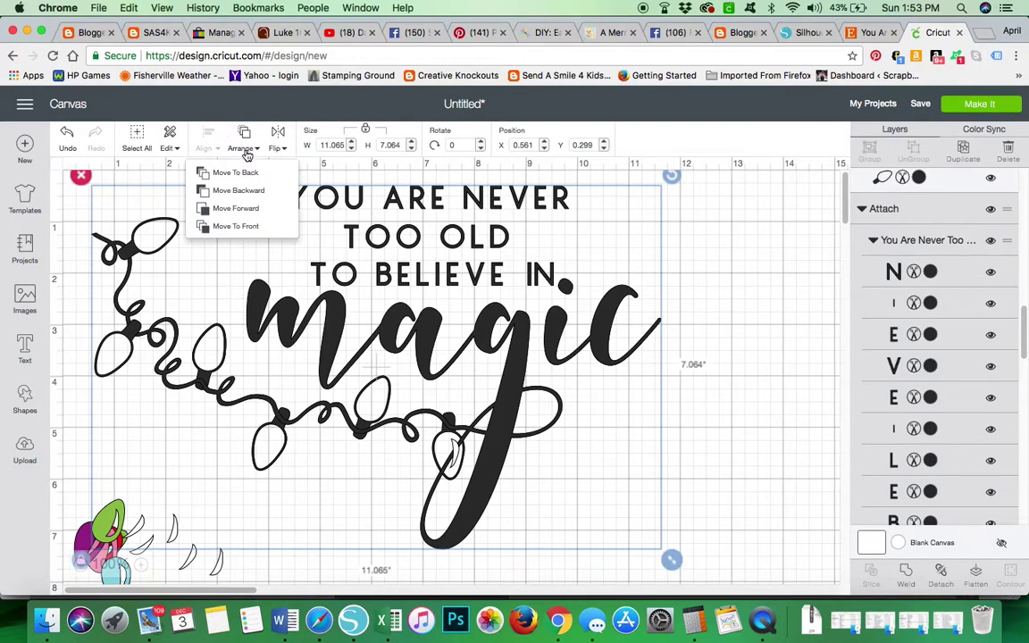
left_click(239, 172)
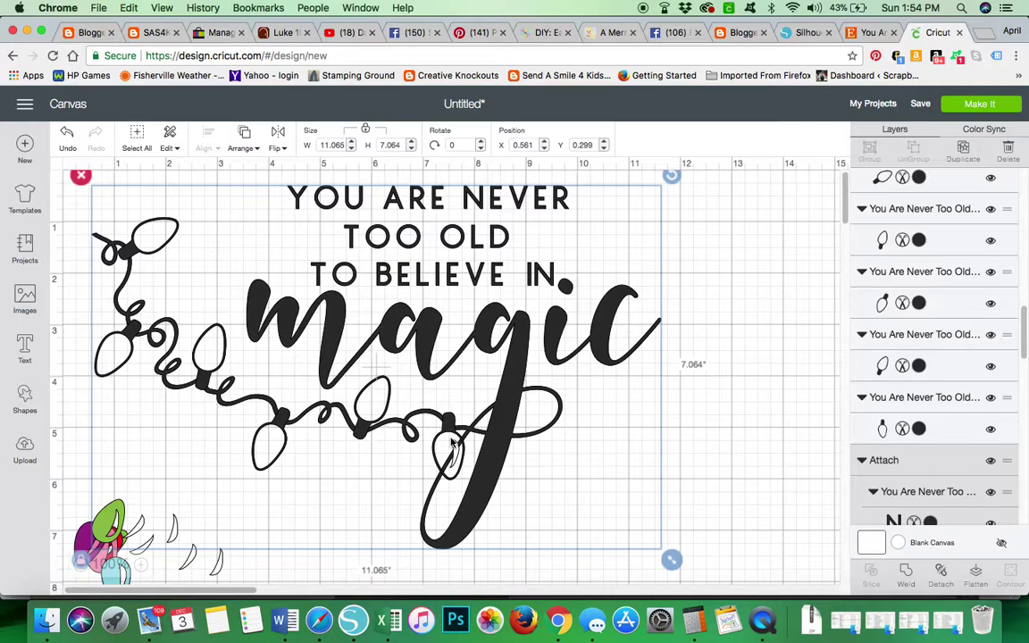
left_click(741, 293)
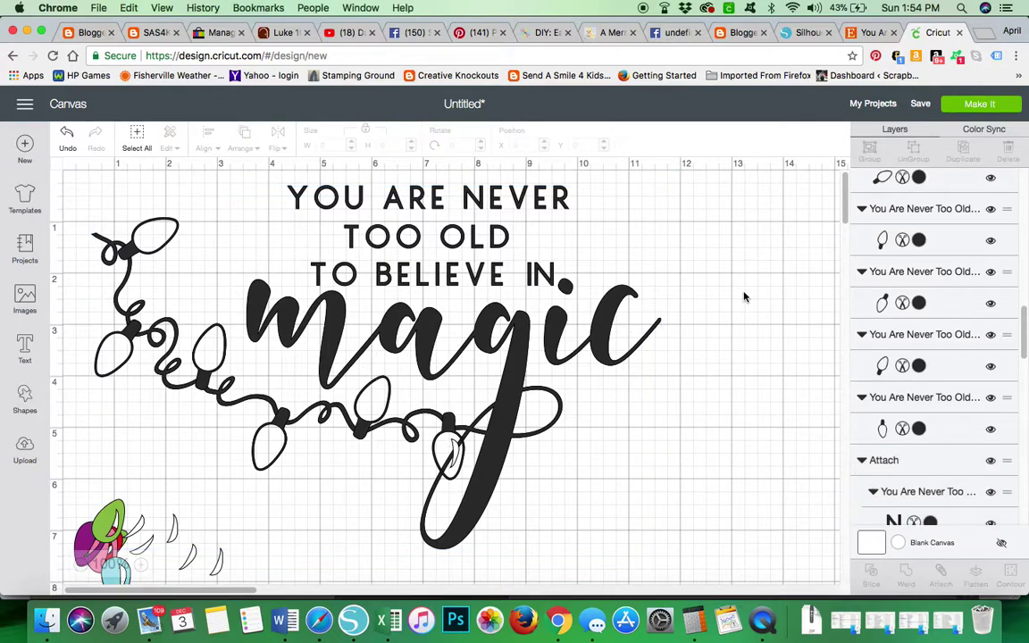
- Weld the six black bulb outlines together with the attached lettering and light cord
left_click(275, 429)
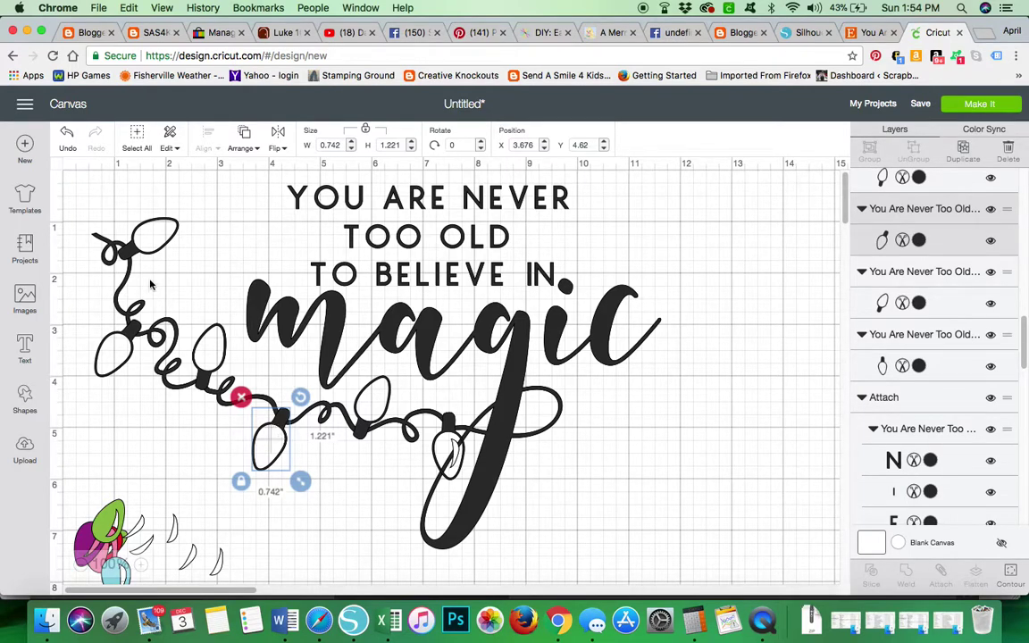
left_click(133, 255)
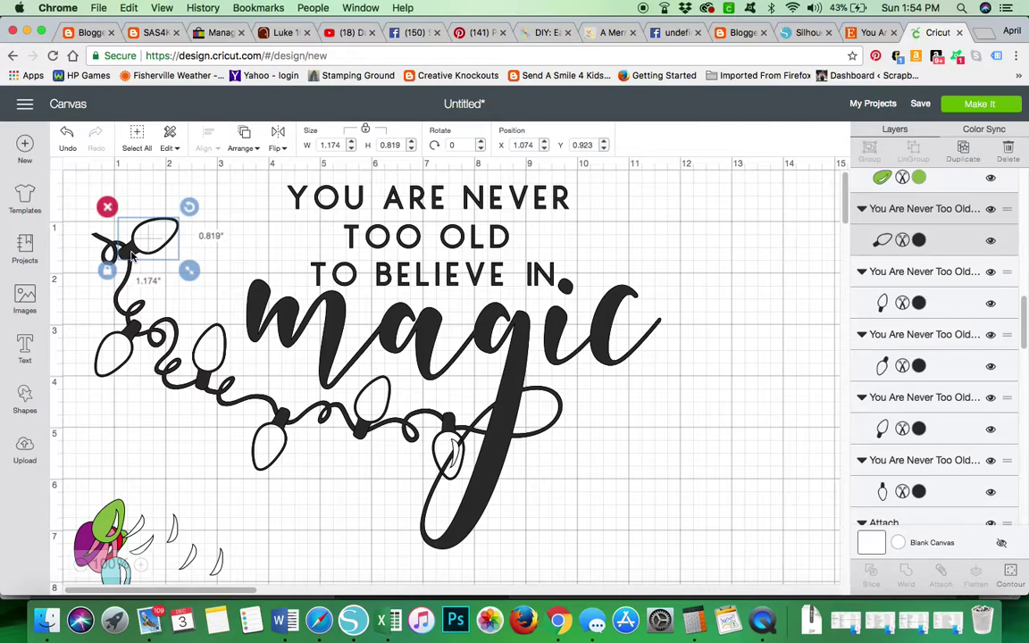
left_click(129, 338, "shift")
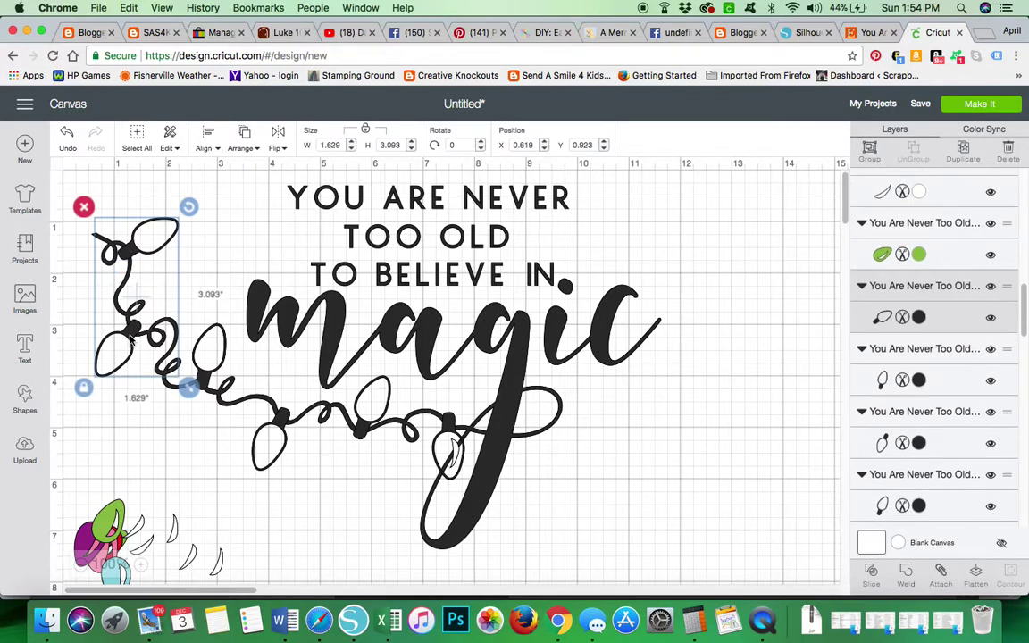
left_click(203, 347, "shift")
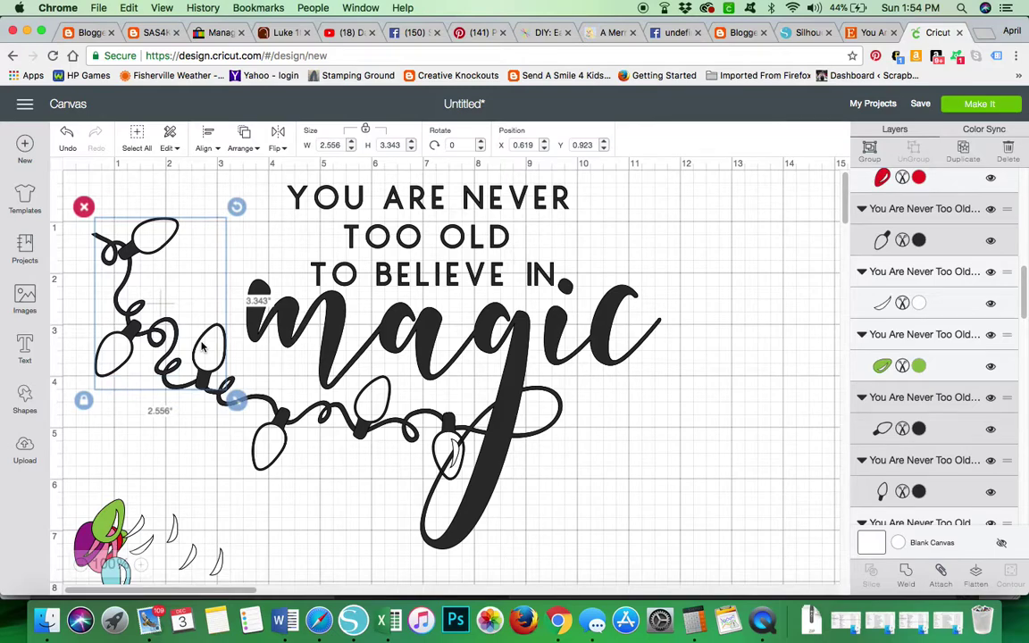
left_click(257, 437, "shift")
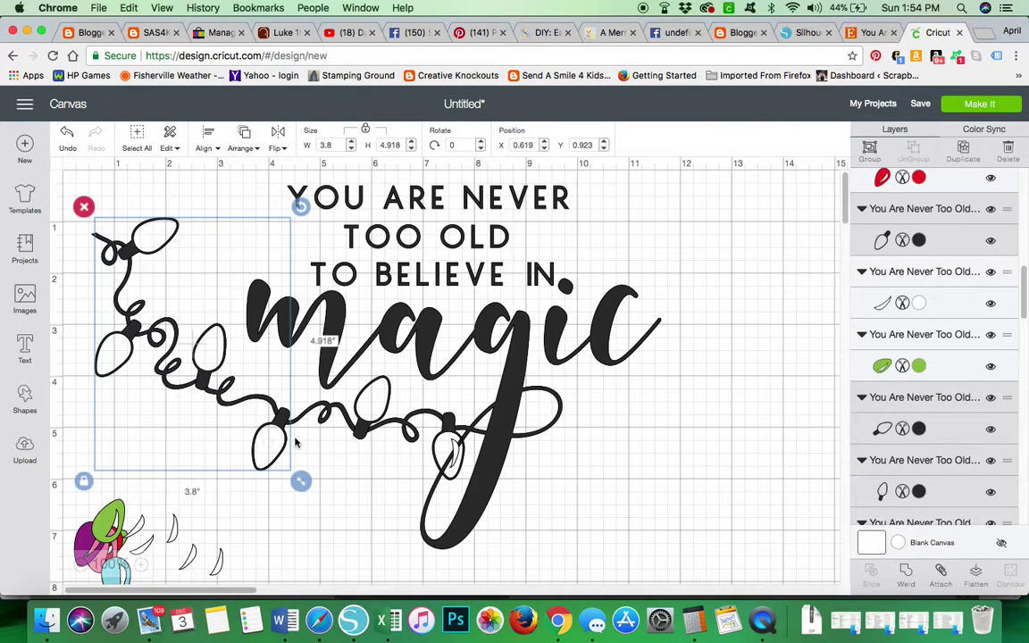
left_click(363, 409, "shift")
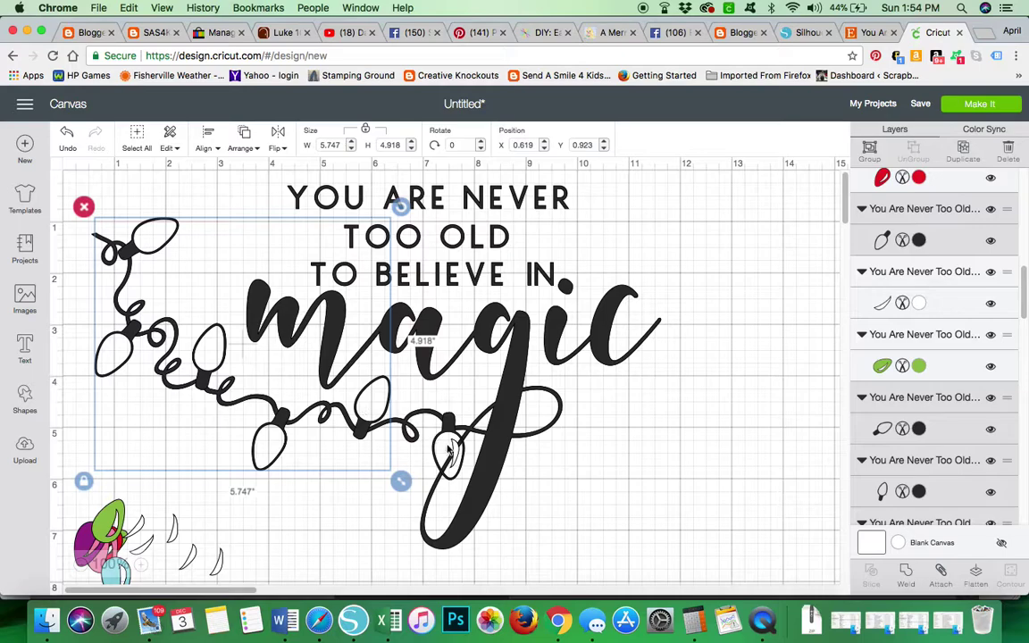
left_click(449, 452, "shift")
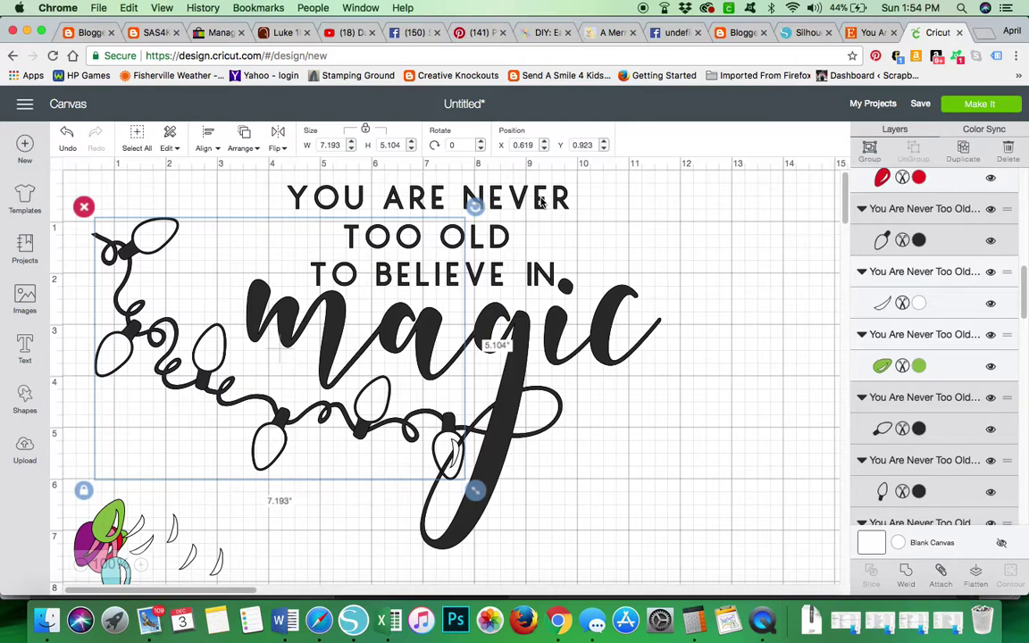
left_click(540, 202, "shift")
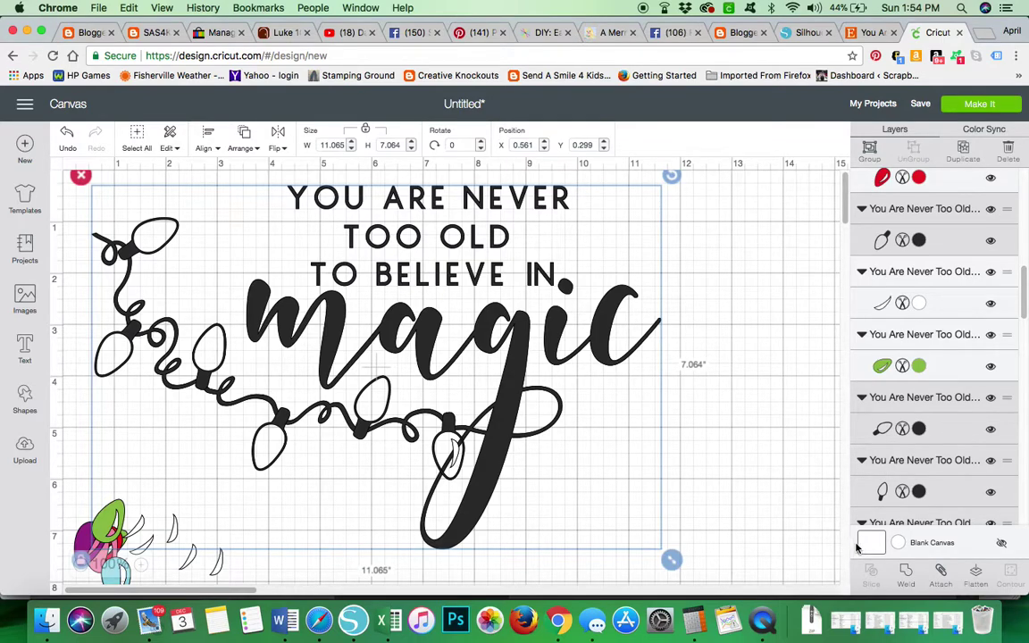
left_click(903, 575)
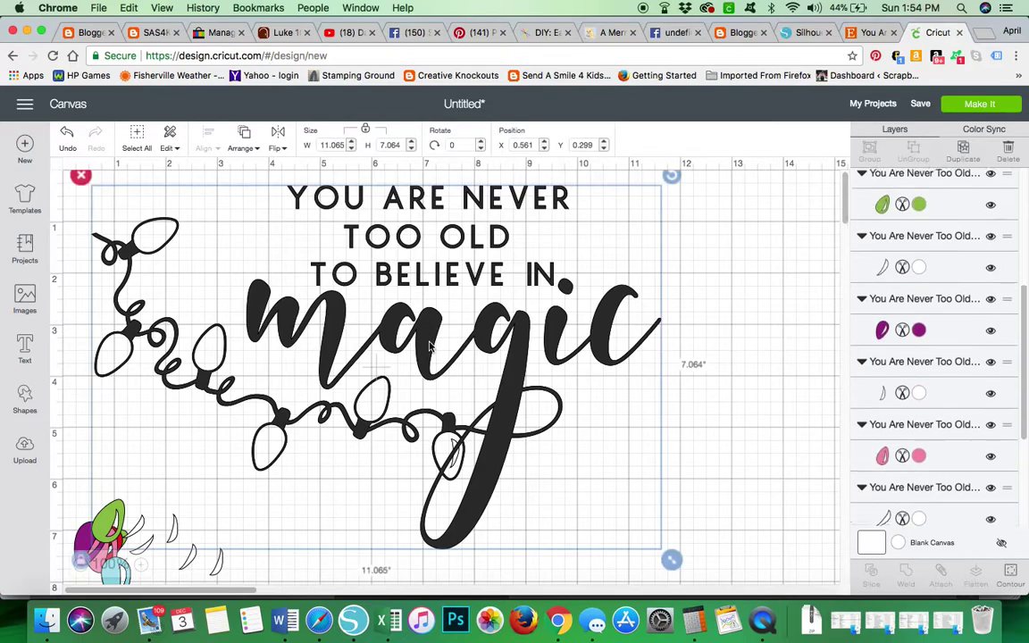
- Move the leftover white highlight beside the other loose highlights and place the welded design at about X 0.58, Y 0.01
left_click(428, 345)
left_click_drag(429, 345, 494, 334)
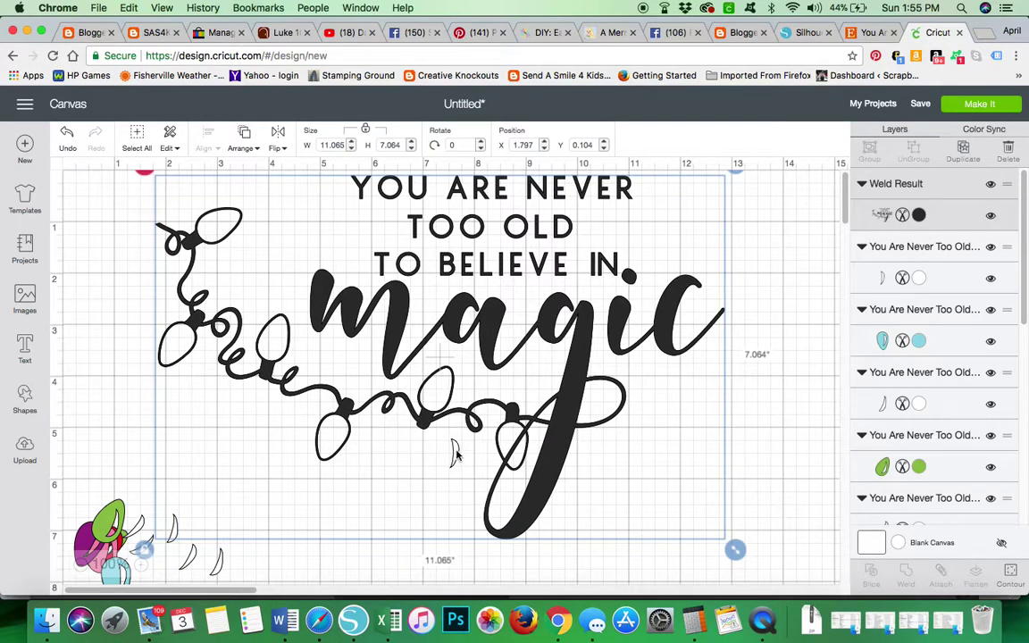
mouse_move(455, 451)
left_mouse_down()
mouse_move(451, 469)
mouse_move(528, 386)
mouse_move(550, 328)
mouse_move(484, 443)
mouse_move(454, 453)
left_mouse_up()
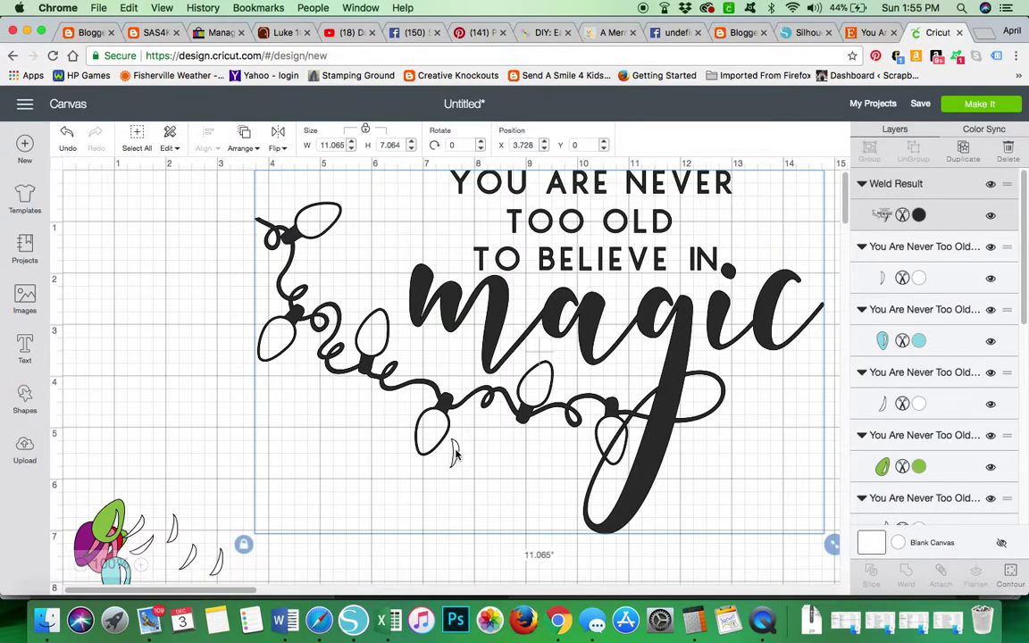
left_click_drag(343, 348, 665, 368)
left_click_drag(453, 451, 239, 553)
left_click_drag(612, 233, 155, 223)
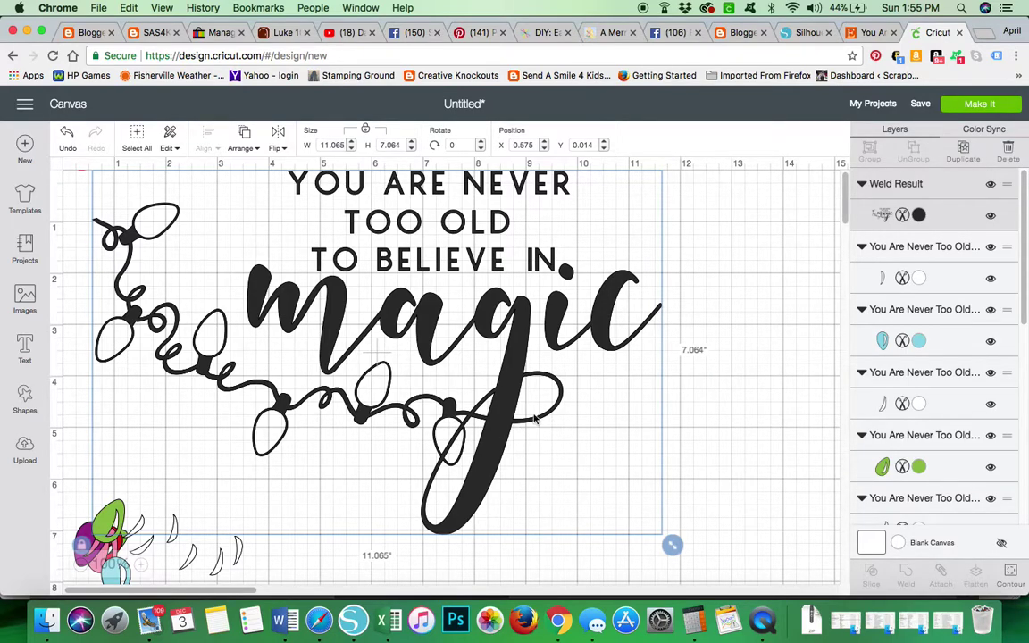
- Compare the welded design with the Etsy listing picture and examine where the tail of the g crosses the last bulb outline
left_click(863, 33)
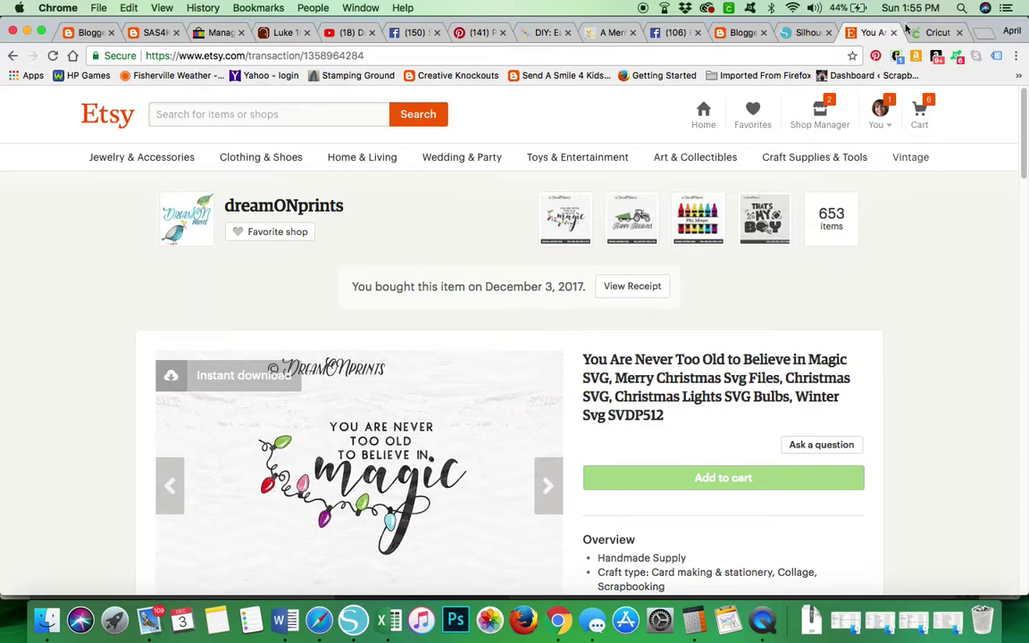
left_click(927, 32)
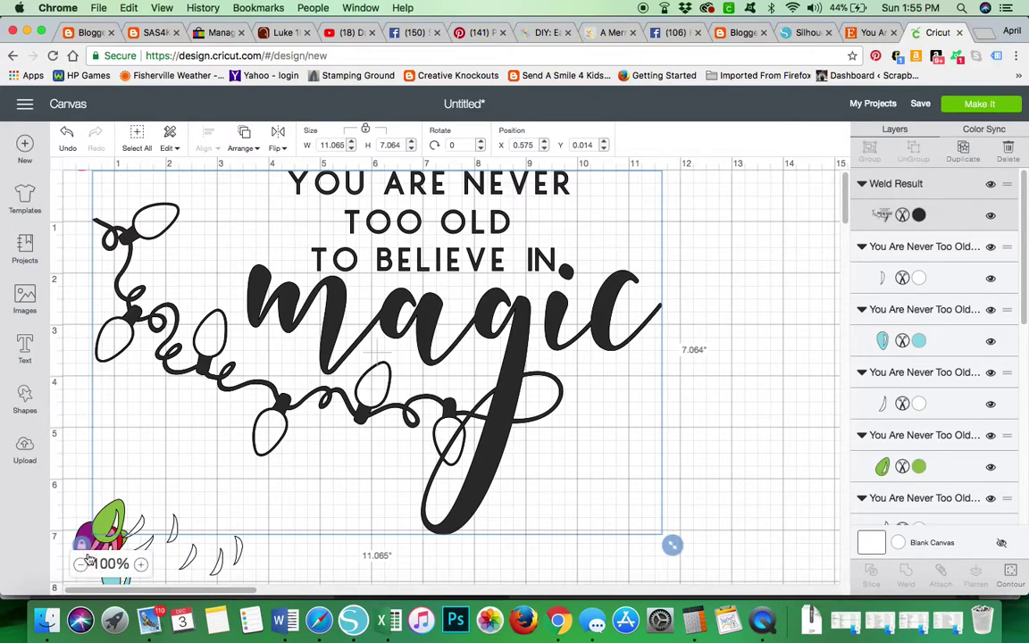
left_click(143, 565)
left_click(143, 564)
left_click(143, 565)
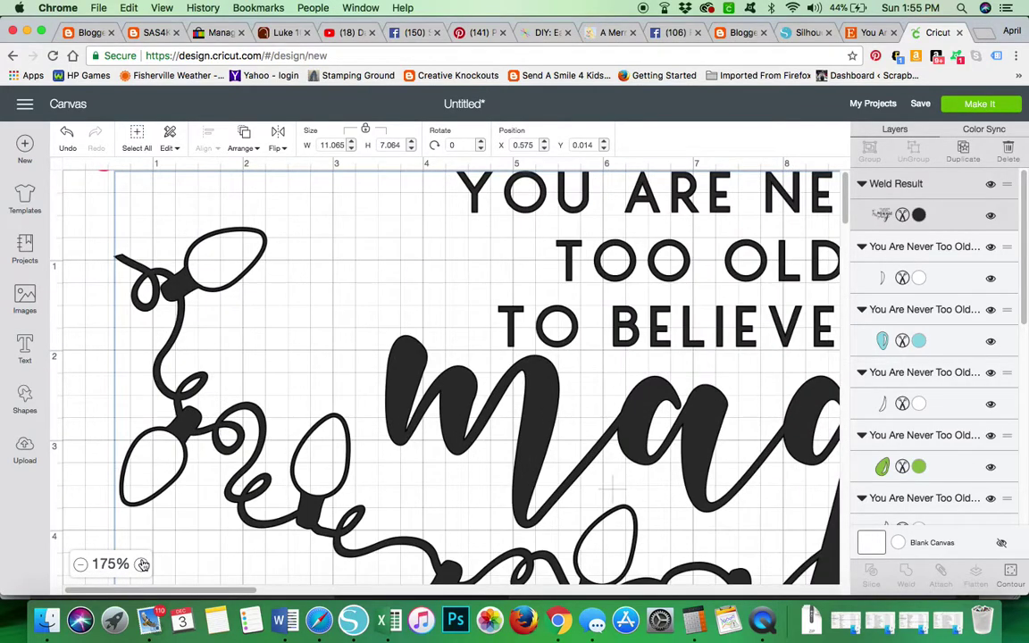
left_click(143, 564)
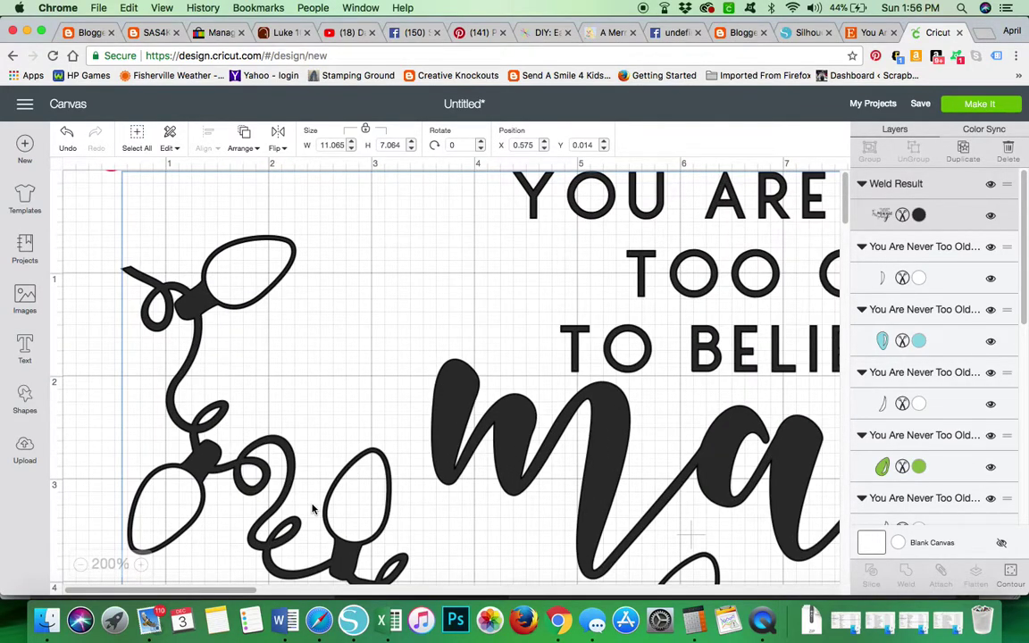
scroll(312, 509, "down", 5)
scroll(313, 509, "right", 10)
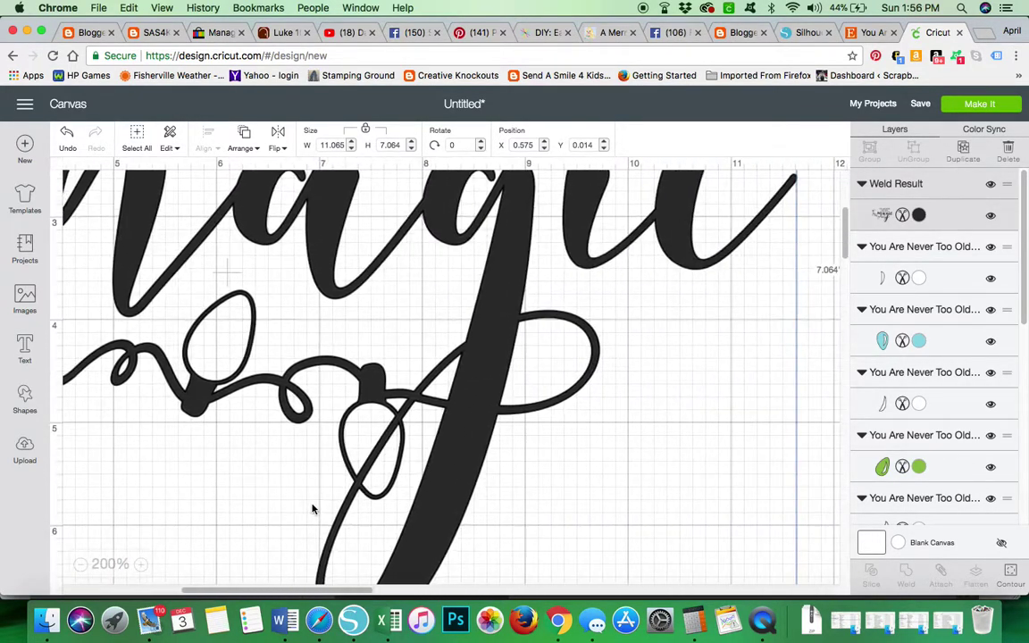
left_click(173, 150)
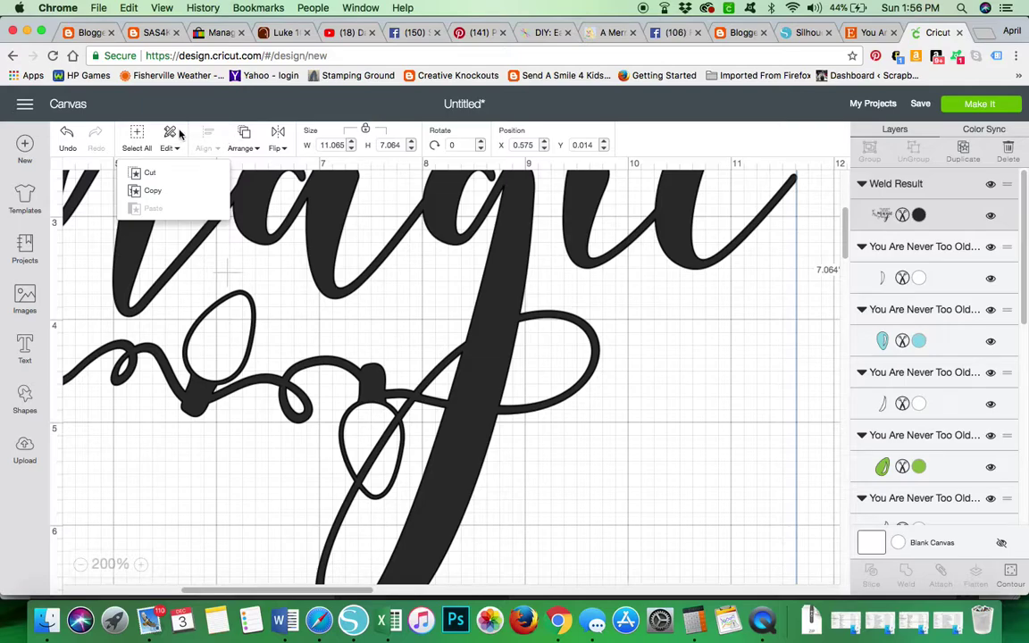
left_click(662, 426)
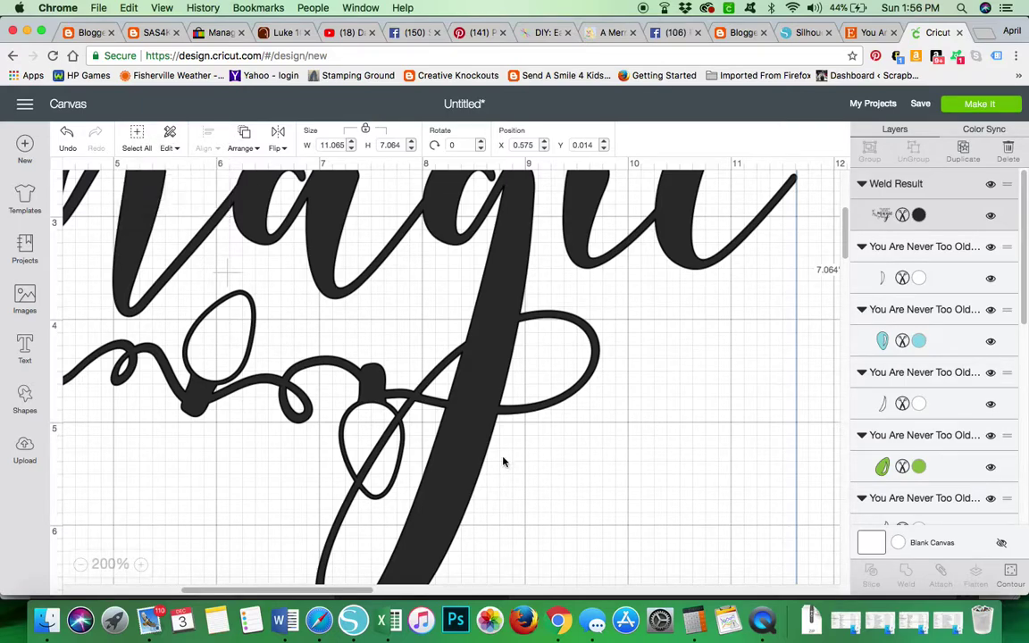
scroll(386, 443, "up", 4)
right_click(382, 443)
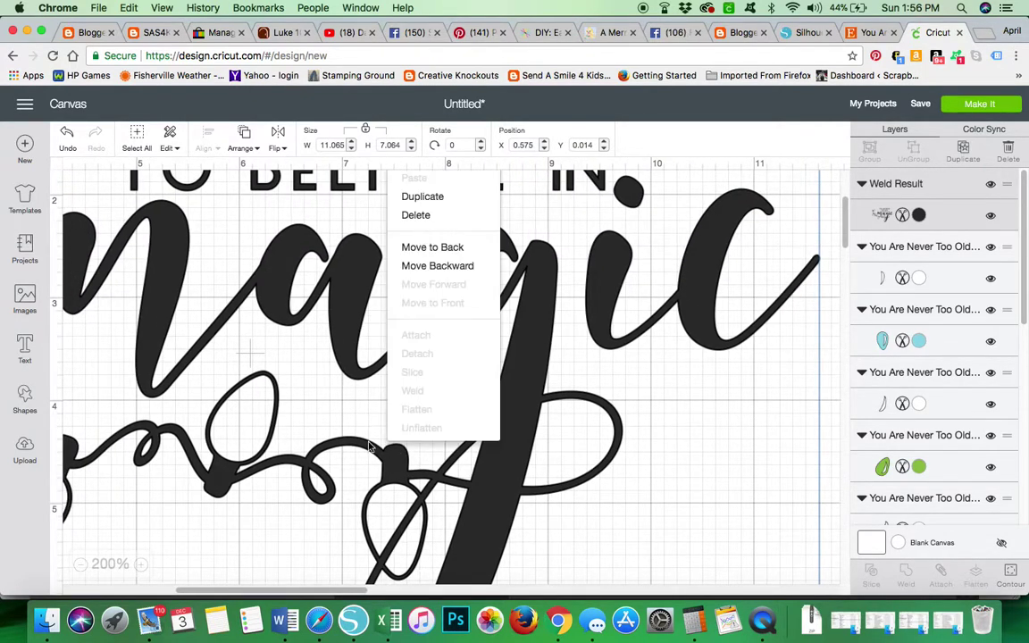
left_click(80, 565)
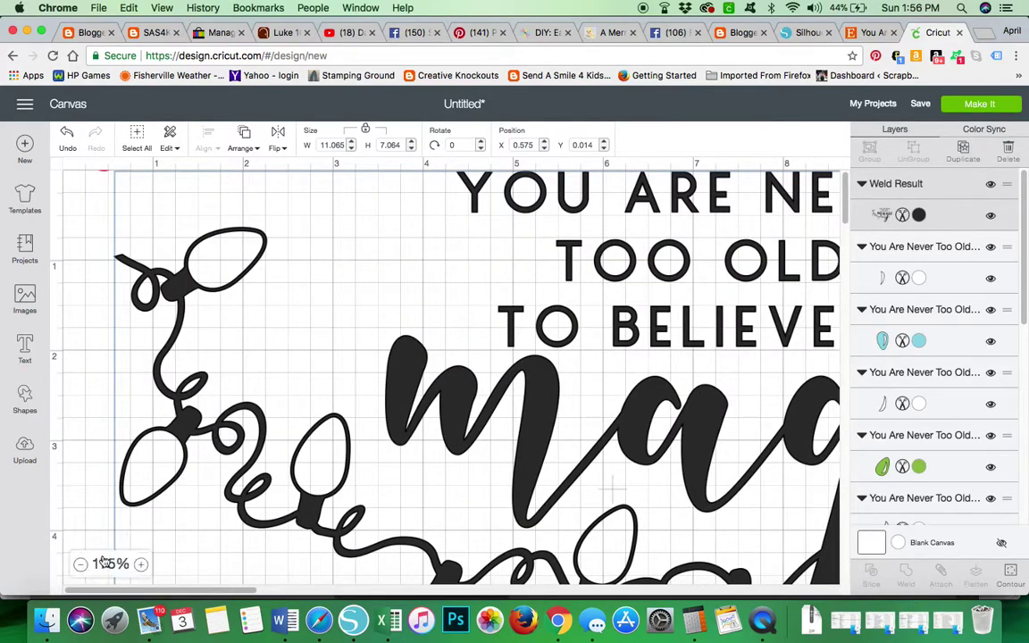
left_click(81, 565)
left_click(81, 564)
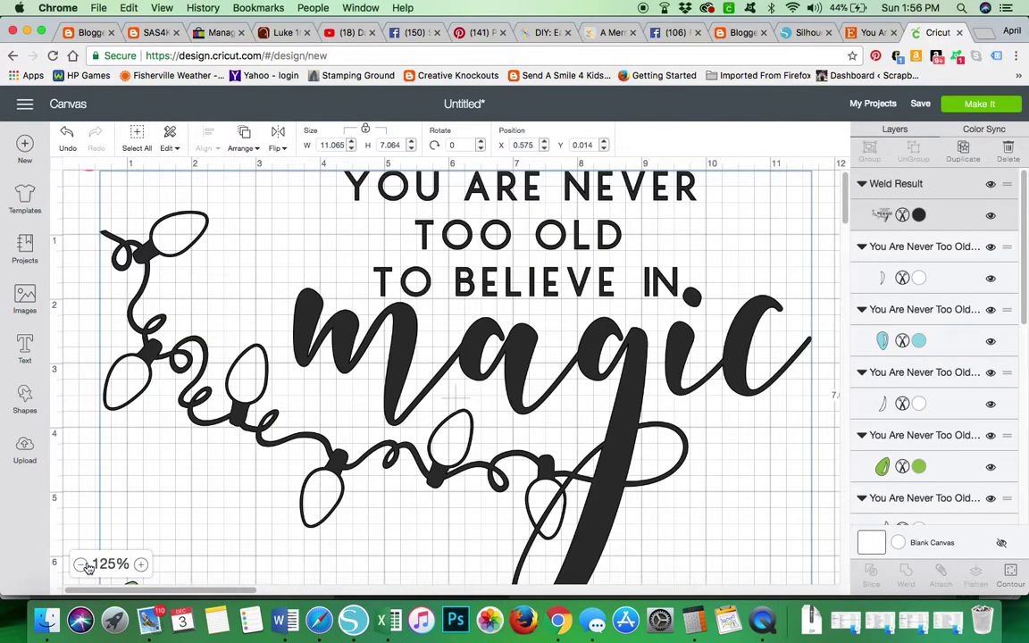
left_click(82, 564)
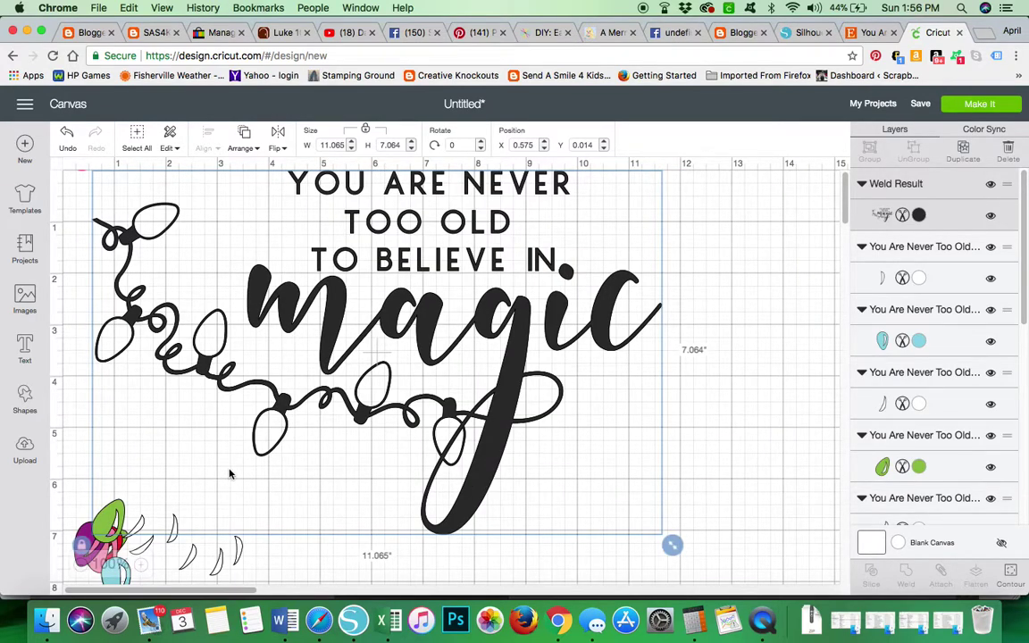
- Move the welded design right to about X 3.46 and place the upright green and purple fills in the fifth and fourth bulb outlines
left_click(280, 581)
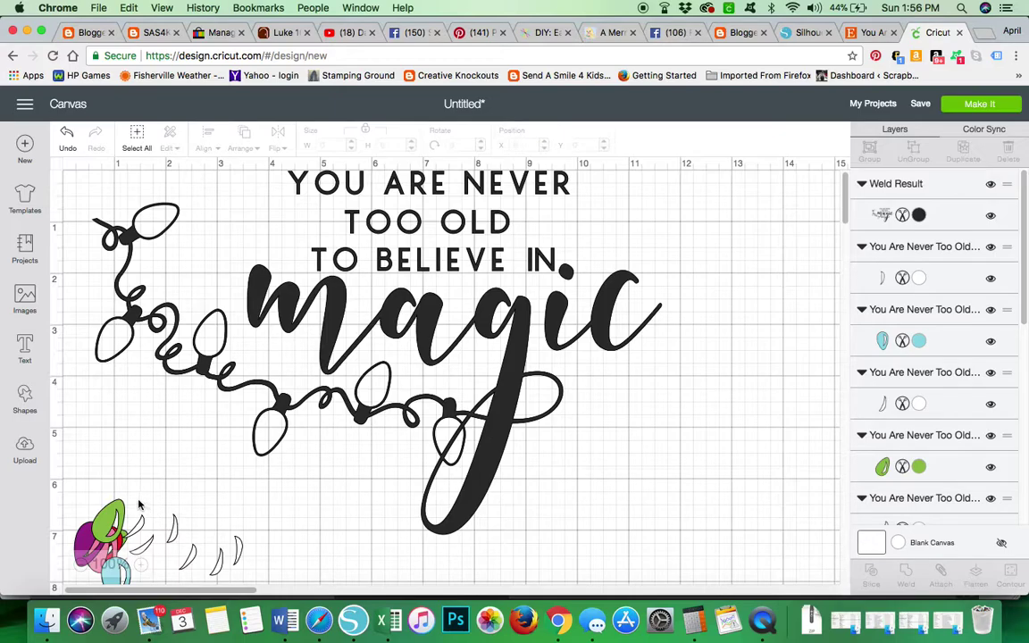
left_click_drag(113, 516, 223, 544)
left_click(107, 516)
left_click_drag(107, 516, 521, 381)
left_click_drag(89, 543, 420, 419)
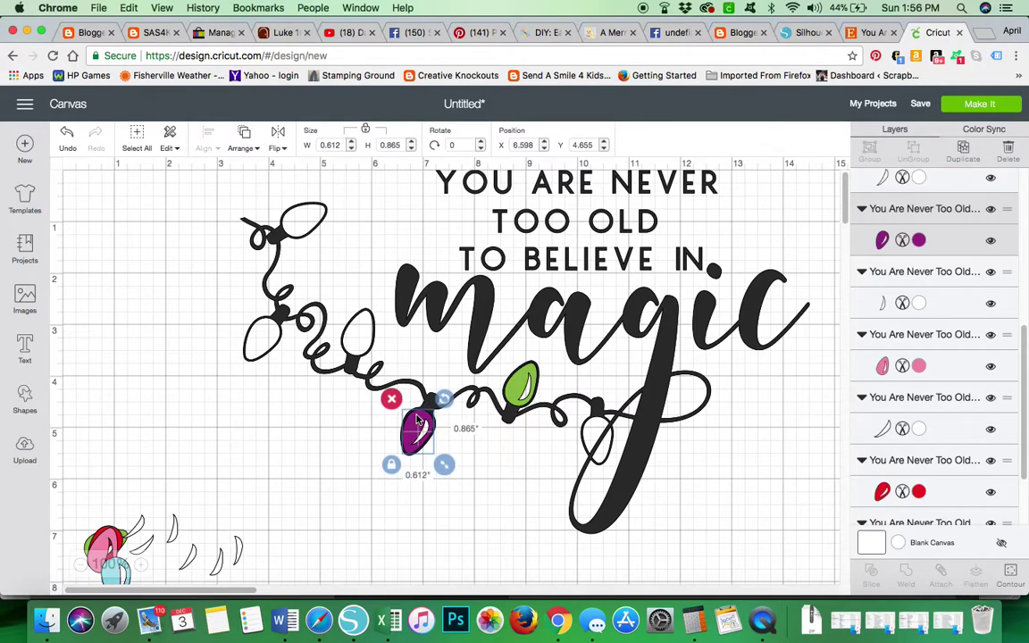
- Place the pink fill in the third bulb outline and the red fill in the second, at about X 3.56, Y 2.89
left_click(106, 547)
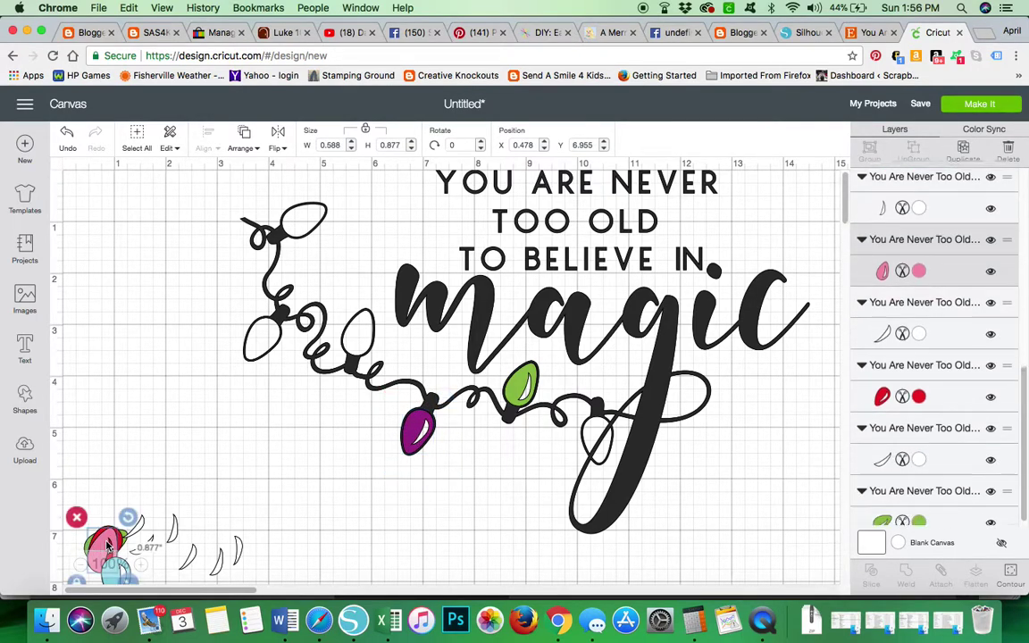
left_click_drag(105, 547, 359, 329)
left_click_drag(116, 536, 266, 332)
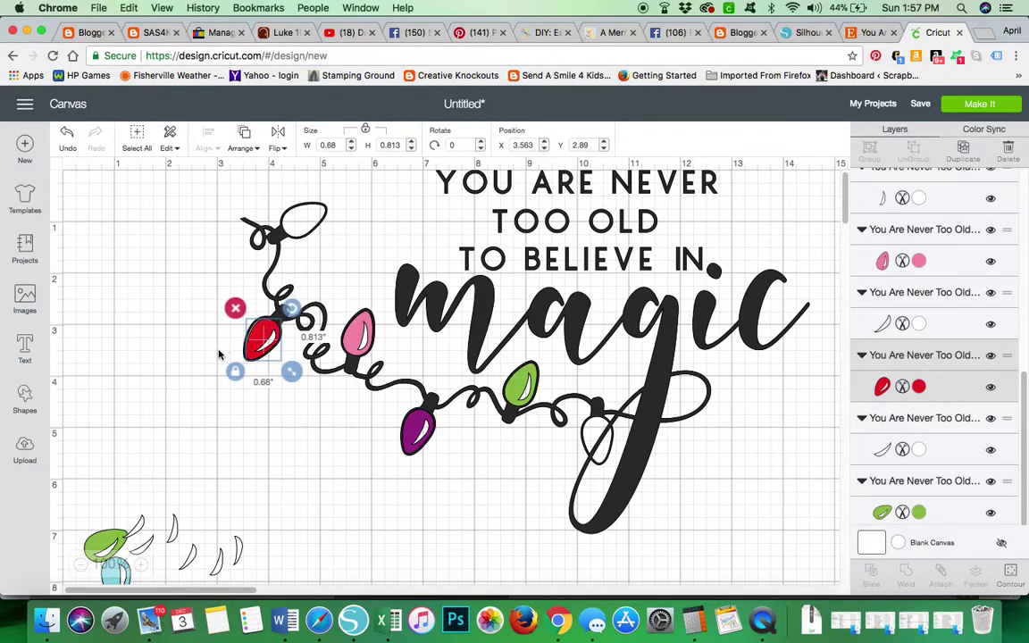
- Nudge the welded design to about X 3.41, Y 0.08 around the placed bulb fills
left_click(265, 346)
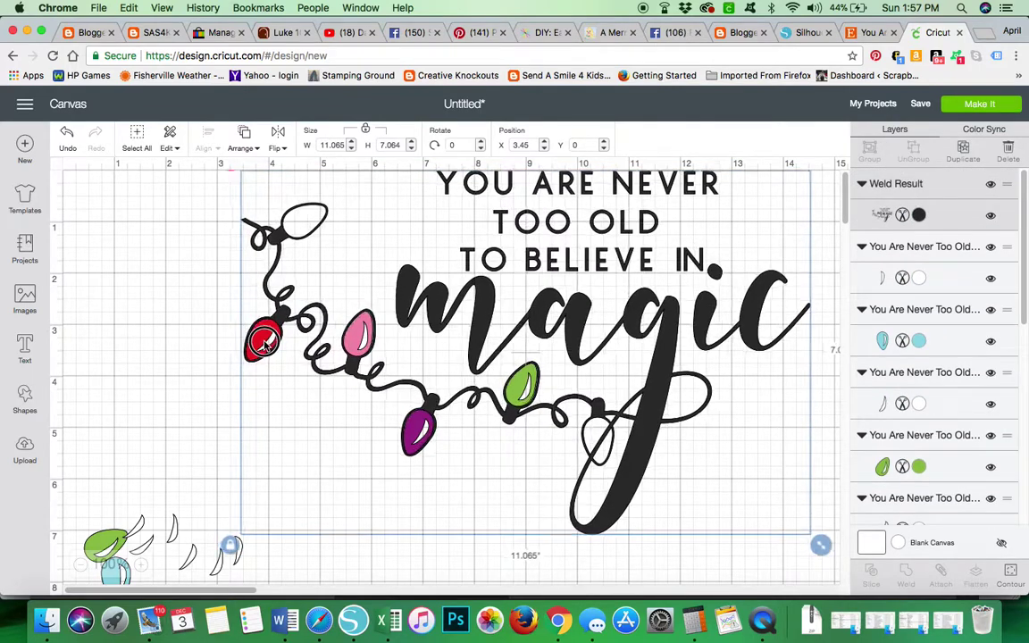
left_click(353, 340)
left_click_drag(353, 340, 355, 343)
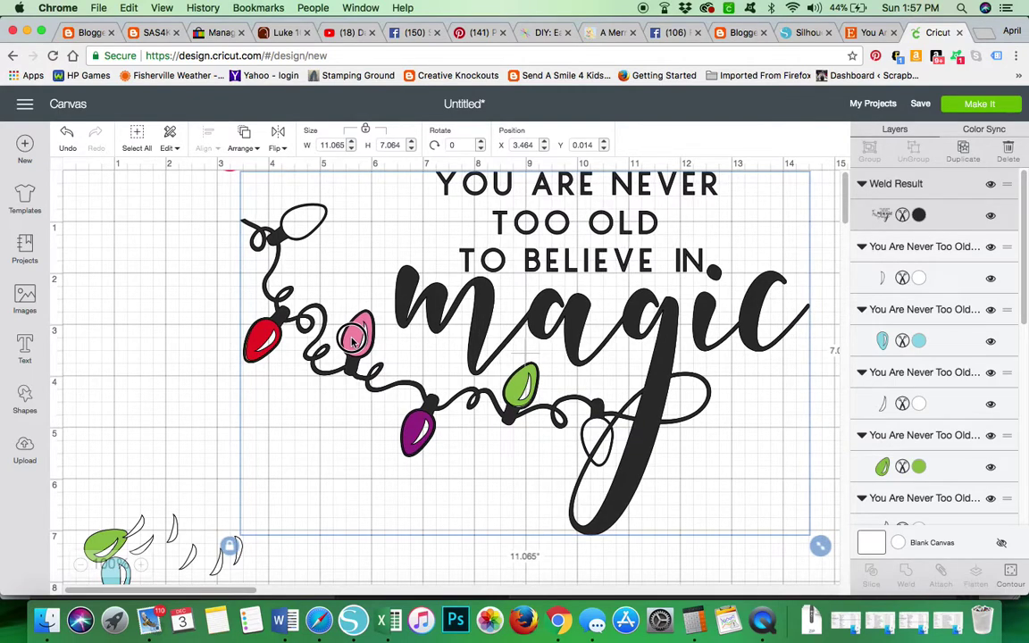
left_click(230, 403)
left_click_drag(268, 346, 266, 349)
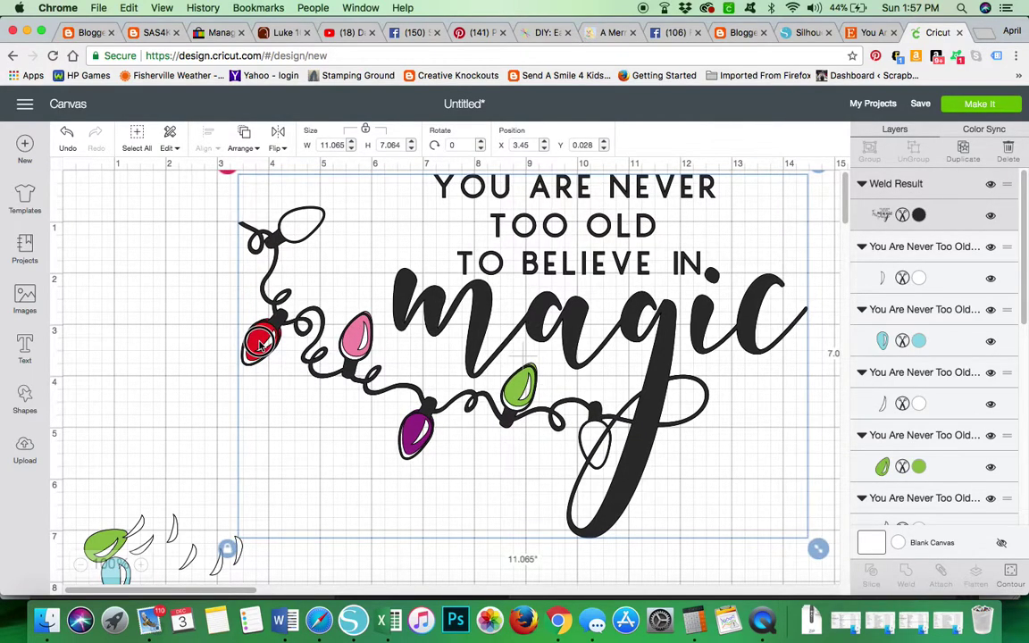
left_click(163, 329)
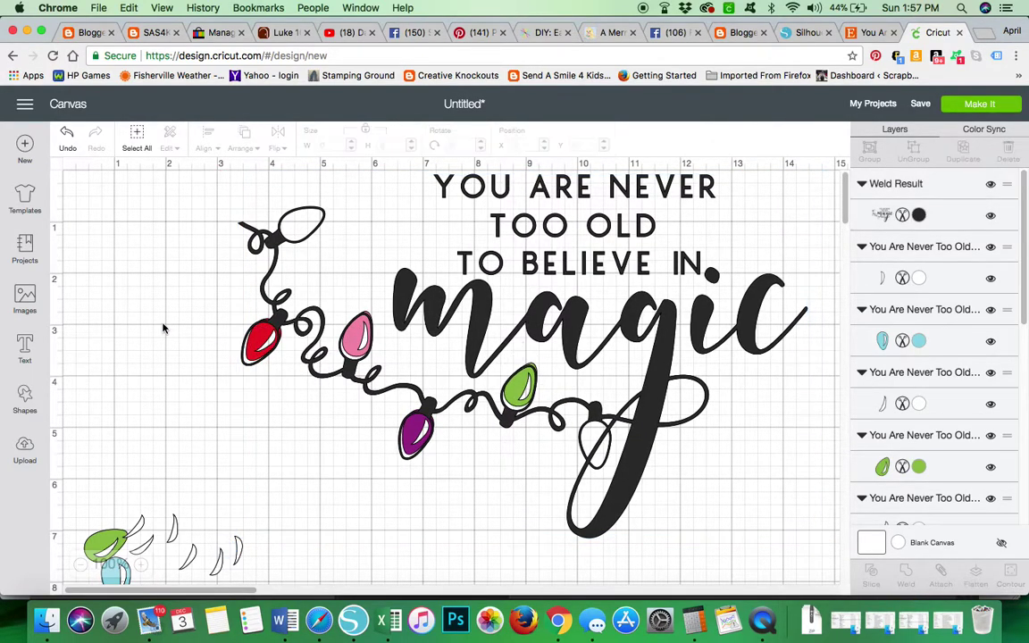
- Send the welded lettering and bulb outlines to the back, behind the colored fills
left_click(256, 346)
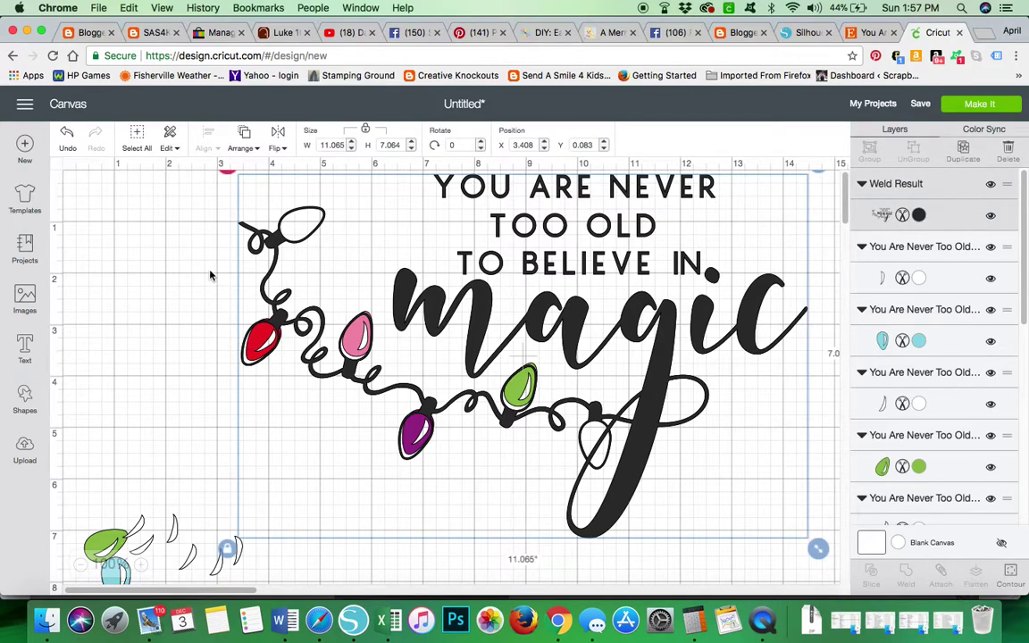
left_click(240, 143)
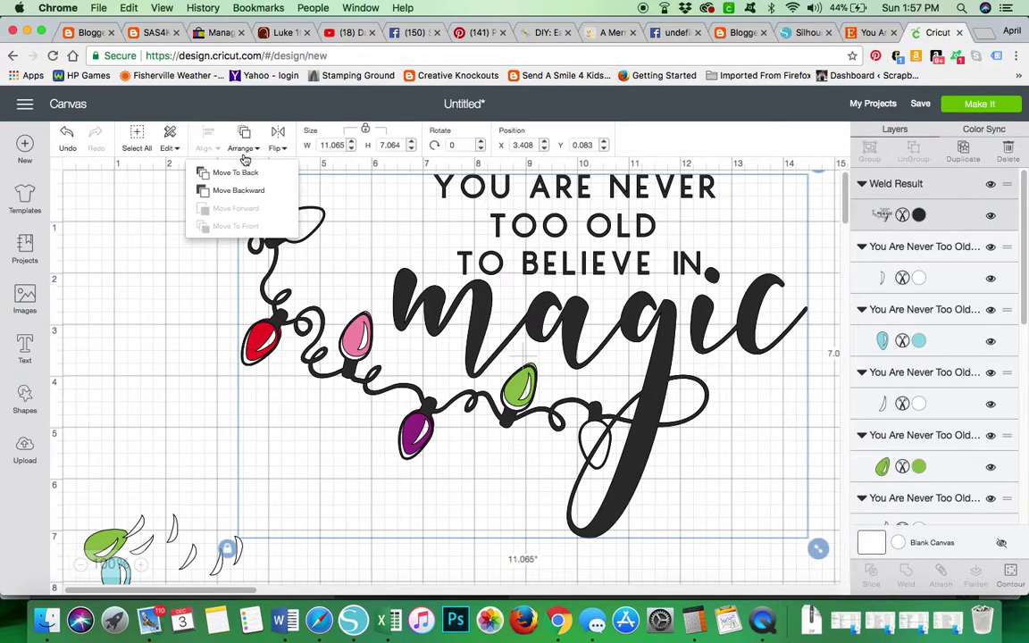
left_click(236, 173)
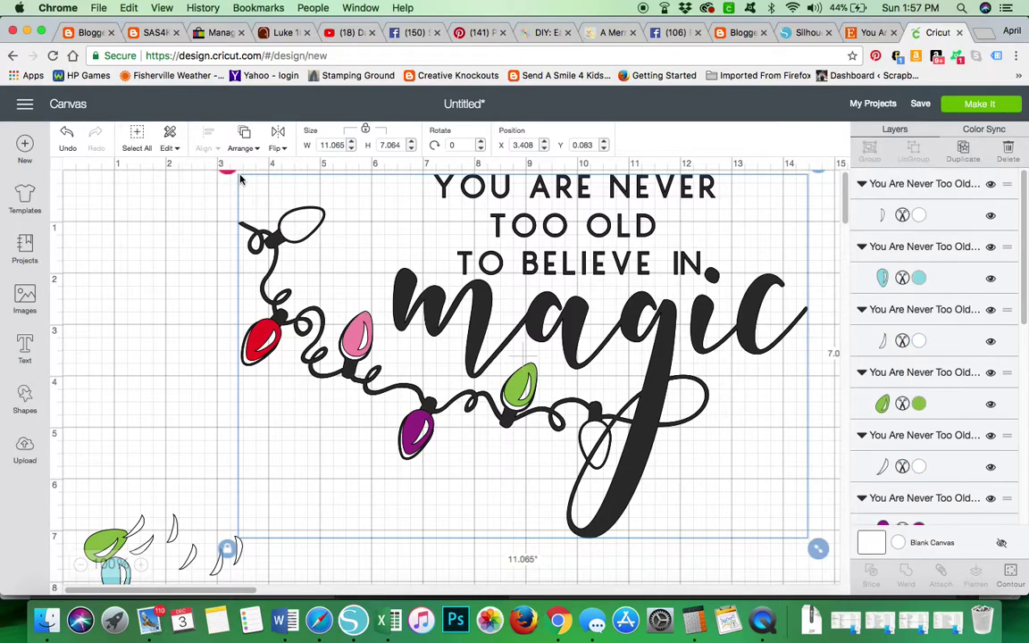
- Fine-tune the red, pink, purple and upright green fills so each sits inside its black bulb outline
left_click(262, 332)
left_click_drag(263, 332, 264, 337)
left_click(351, 335)
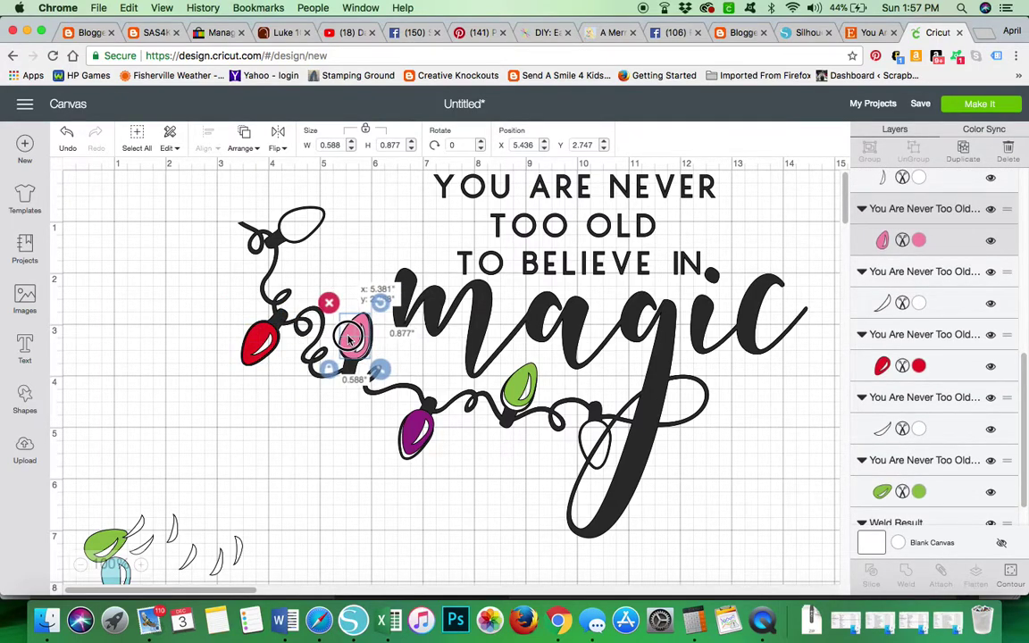
left_click_drag(348, 337, 350, 340)
left_click_drag(420, 446, 413, 448)
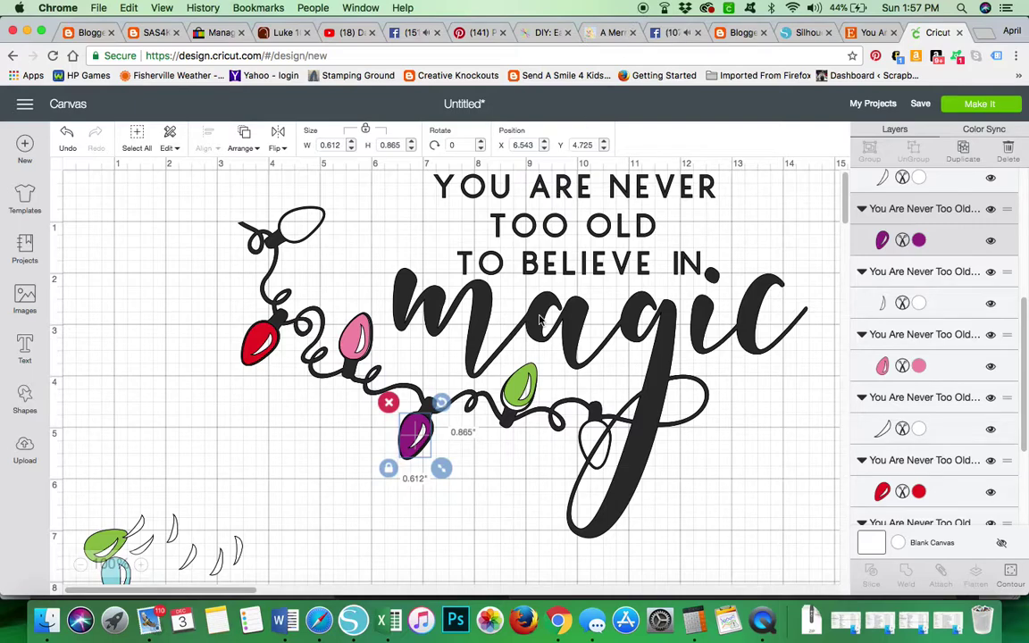
left_click(518, 396)
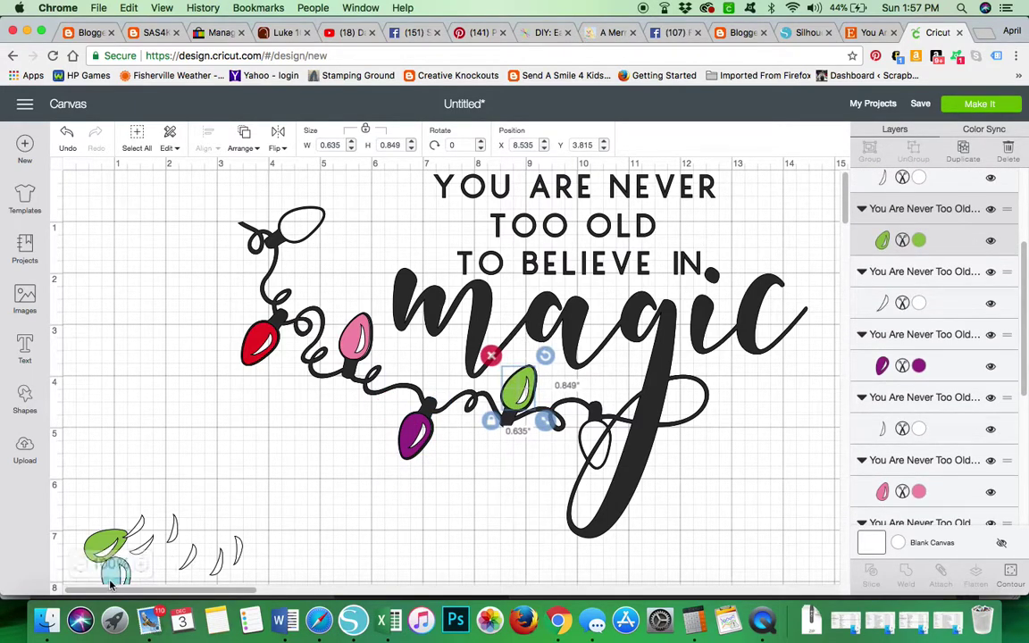
- Place the light blue fill in the last bulb outline beside the g, at about X 10.05, Y 4.89
left_click(108, 543)
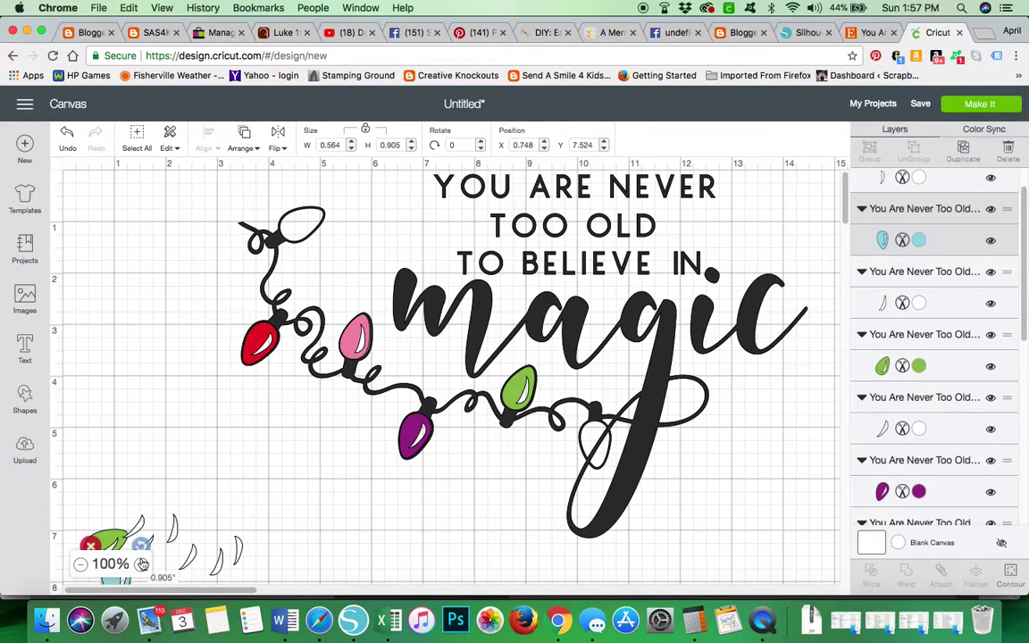
left_click(140, 563)
scroll(167, 471, "down", 5)
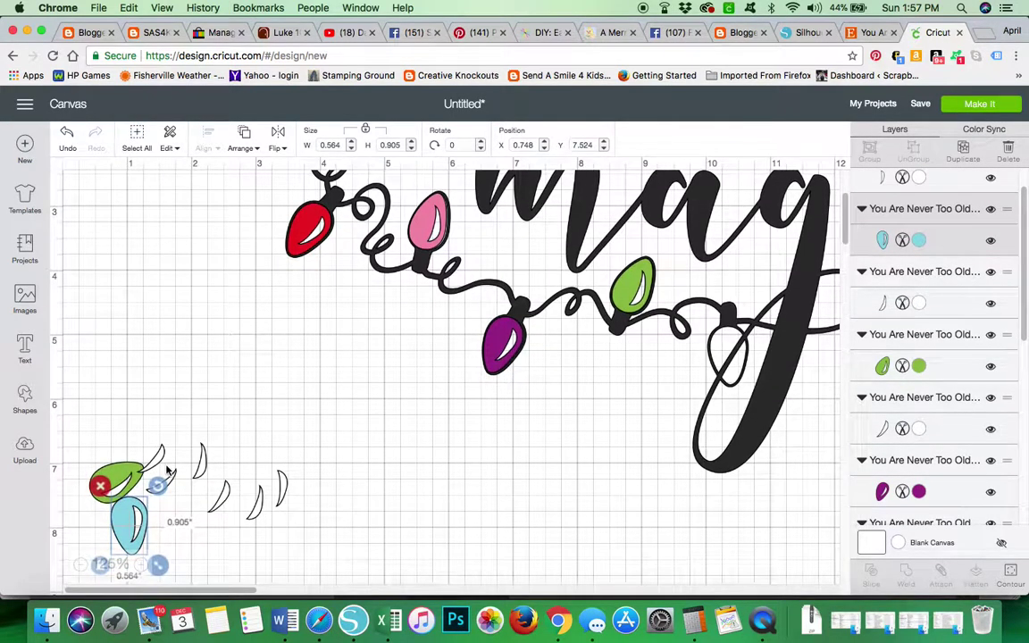
left_click_drag(158, 510, 726, 353)
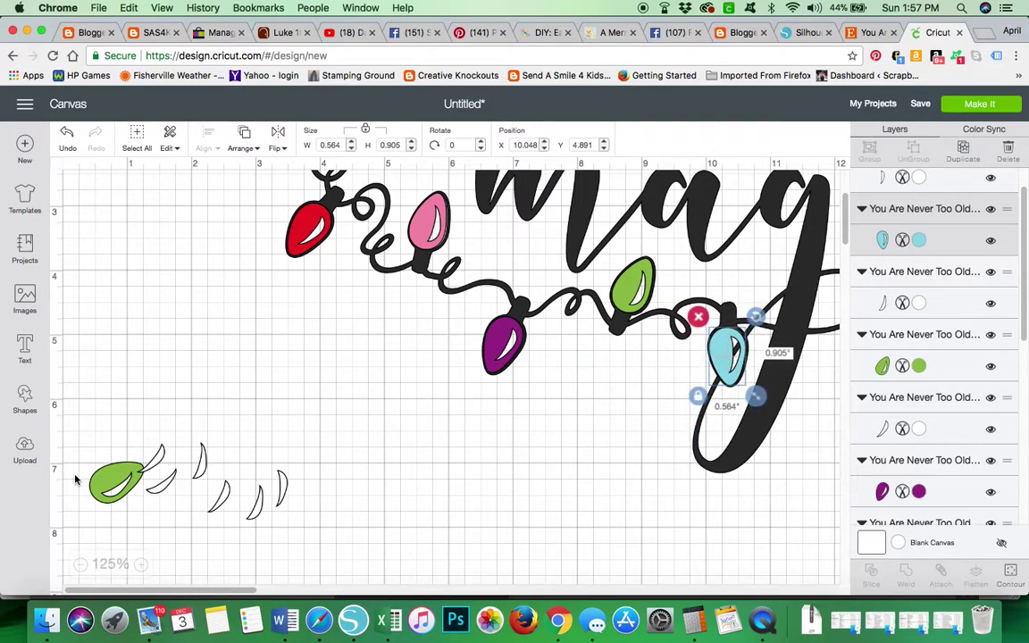
- Place the remaining green fill in the first bulb outline of the cord, at about X 4.24, Y 0.75
left_click(382, 216)
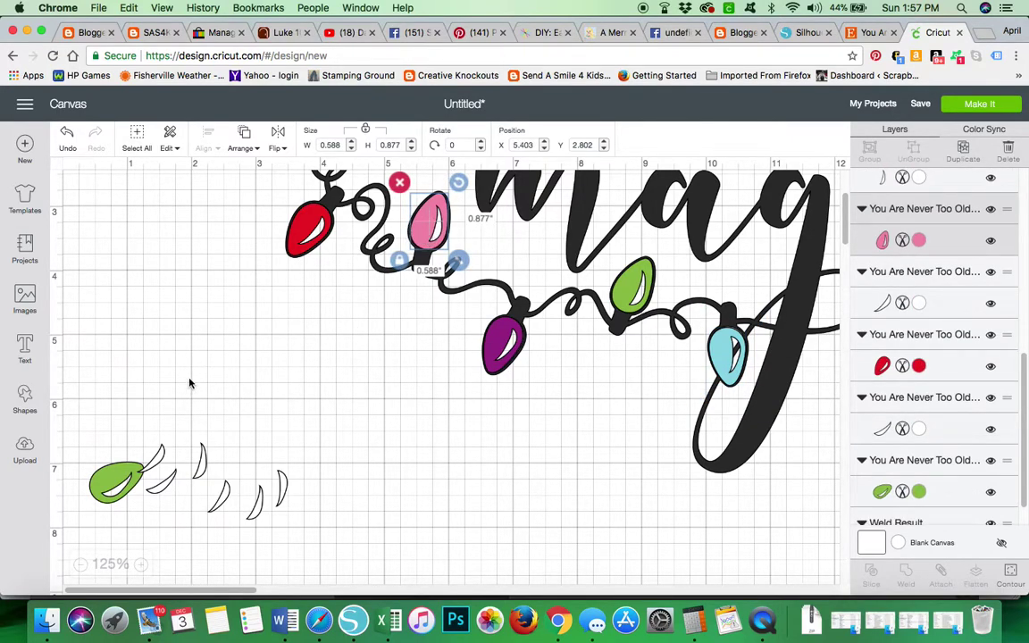
scroll(191, 384, "down", 1)
scroll(190, 383, "up", 5)
scroll(189, 383, "down", 3)
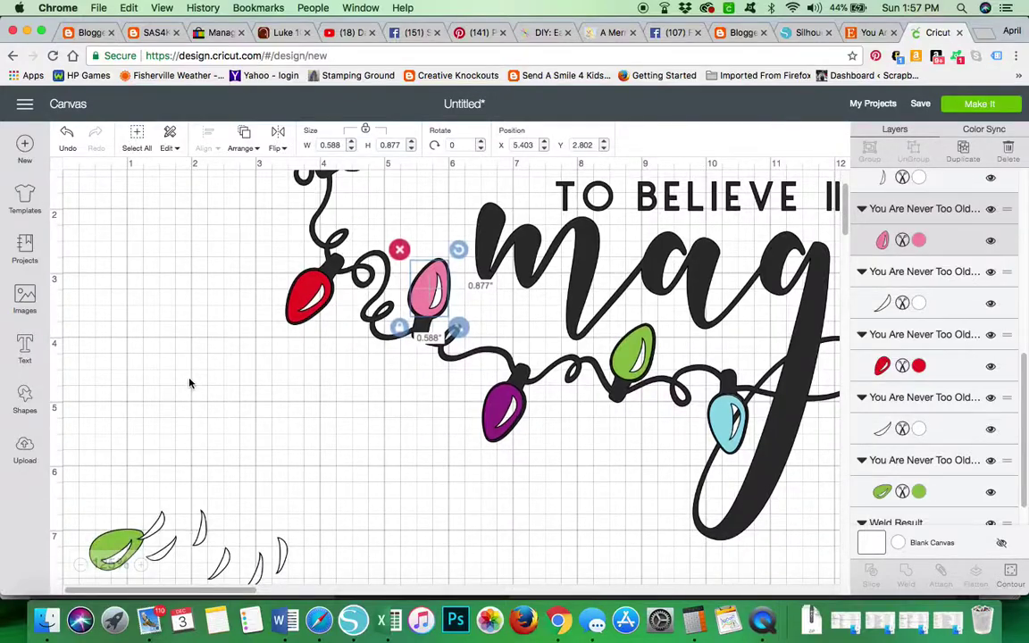
left_click(80, 564)
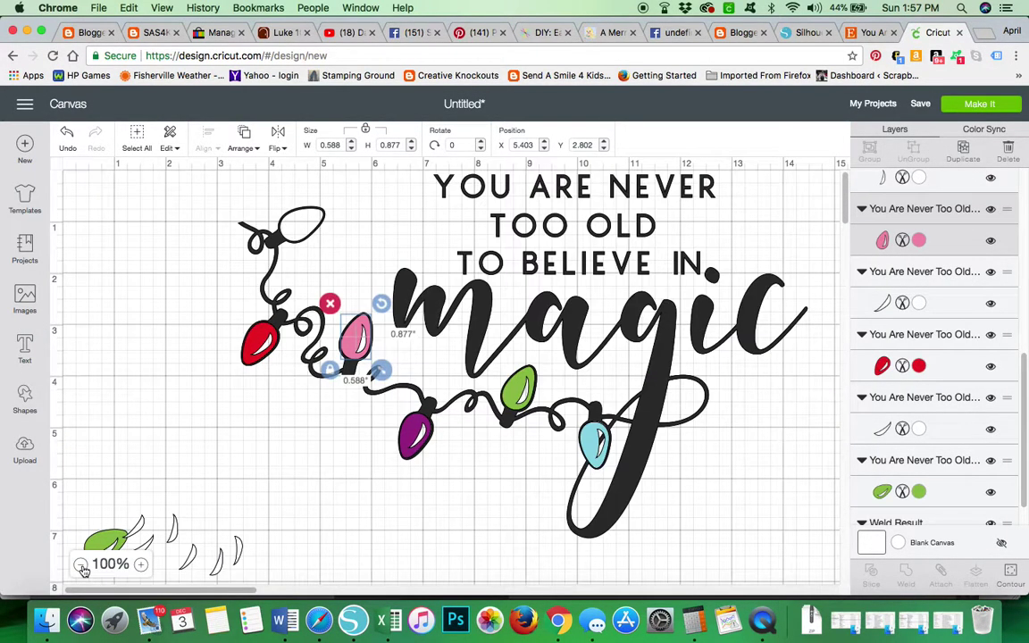
left_click_drag(98, 540, 295, 216)
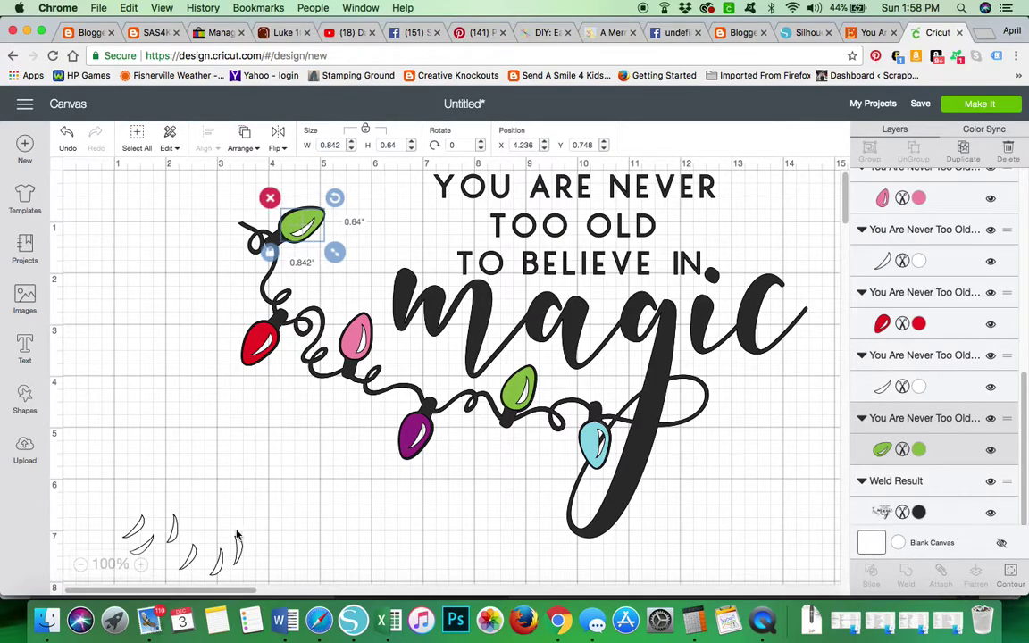
- Place the six loose white highlights inside the light blue, upright green, purple, pink, red and first green bulbs
left_click_drag(237, 540, 602, 441)
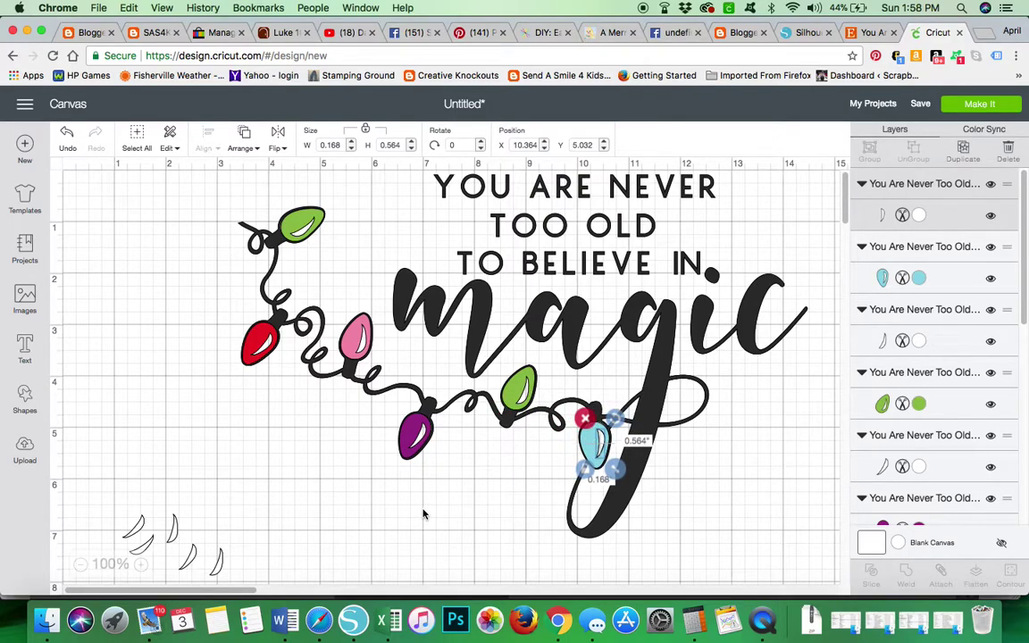
left_click_drag(214, 563, 524, 400)
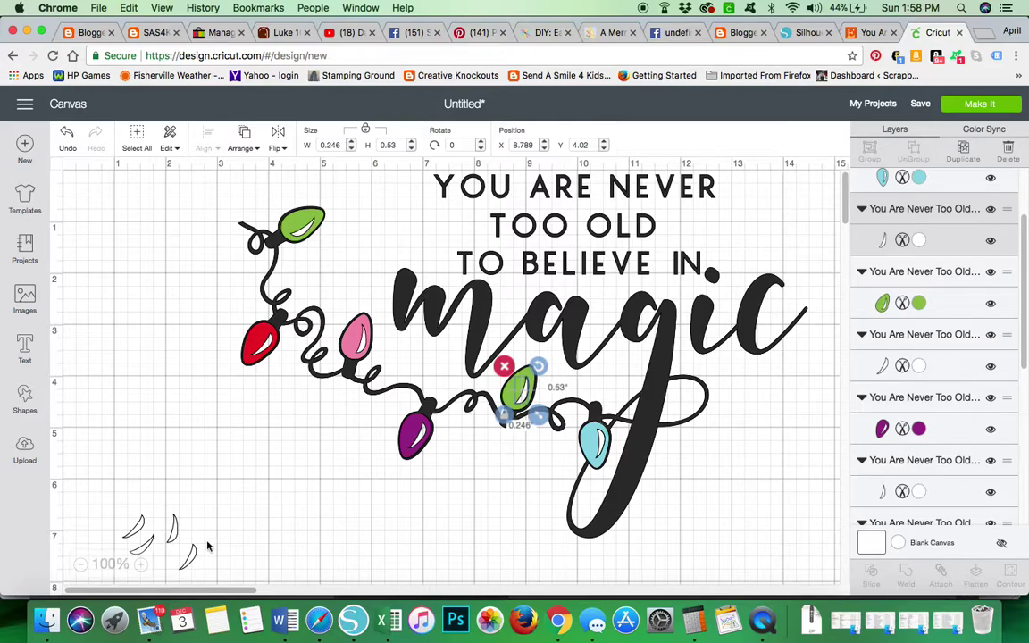
left_click_drag(189, 556, 421, 432)
left_click_drag(176, 528, 366, 338)
left_click_drag(129, 534, 263, 349)
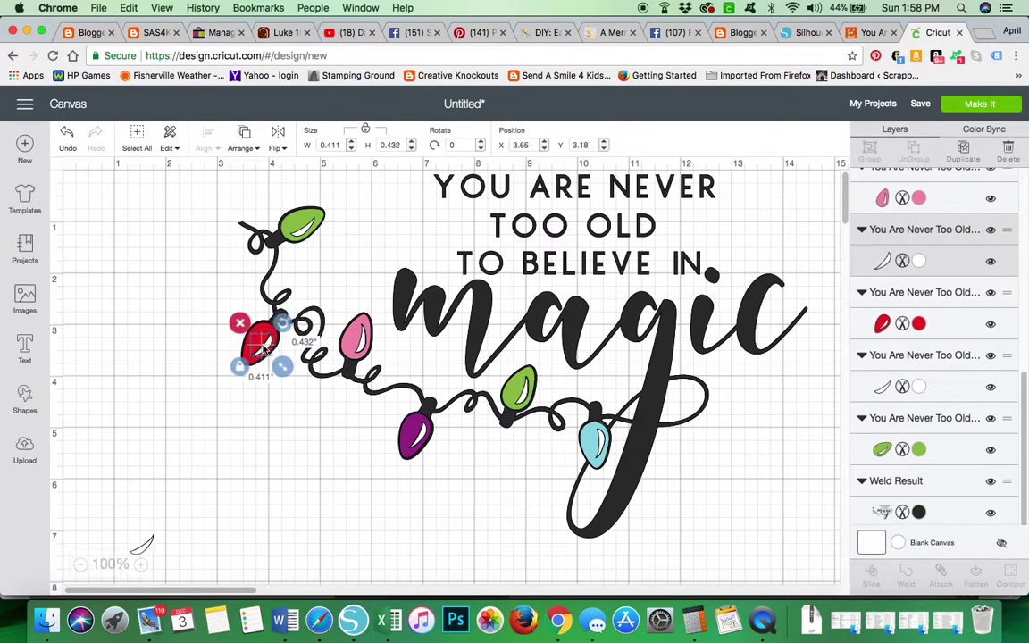
left_click_drag(141, 549, 303, 229)
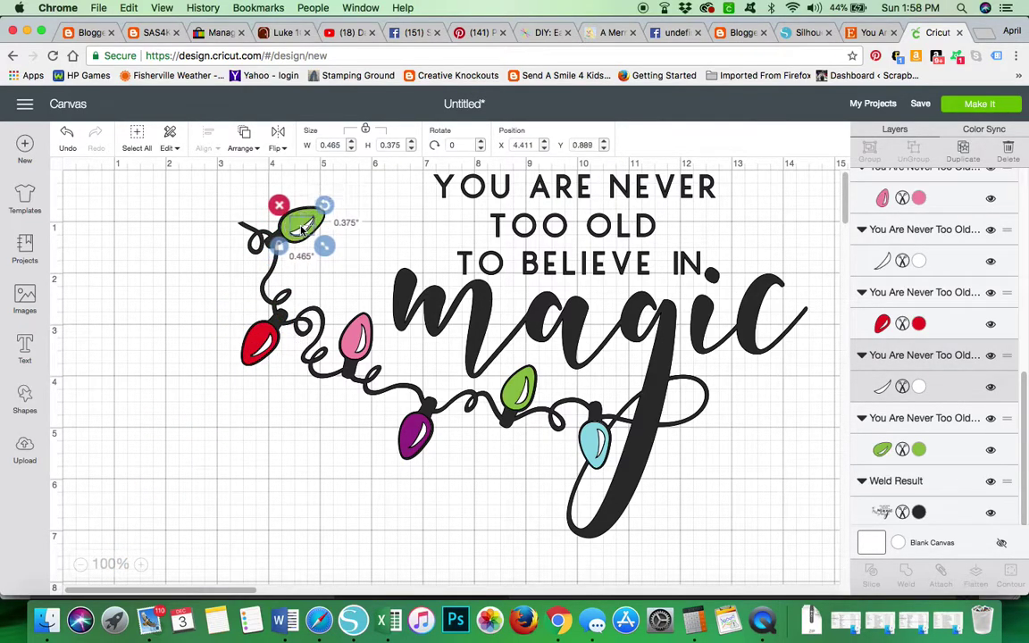
- Group all layers of the lettering and lights design and flip the group horizontally for cutting
left_click(81, 565)
left_click(183, 373)
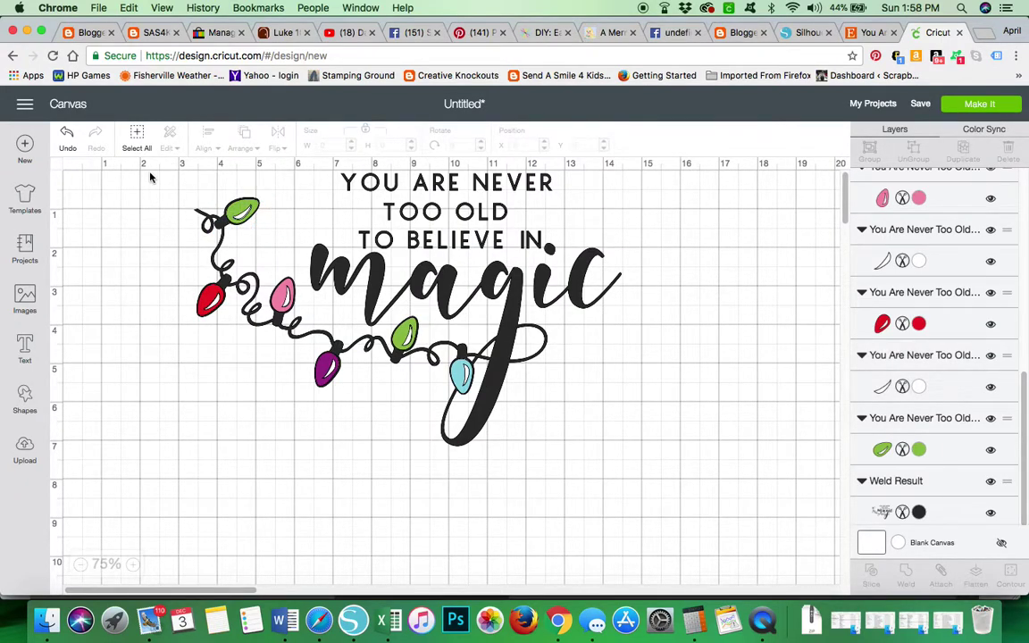
left_click_drag(150, 175, 714, 500)
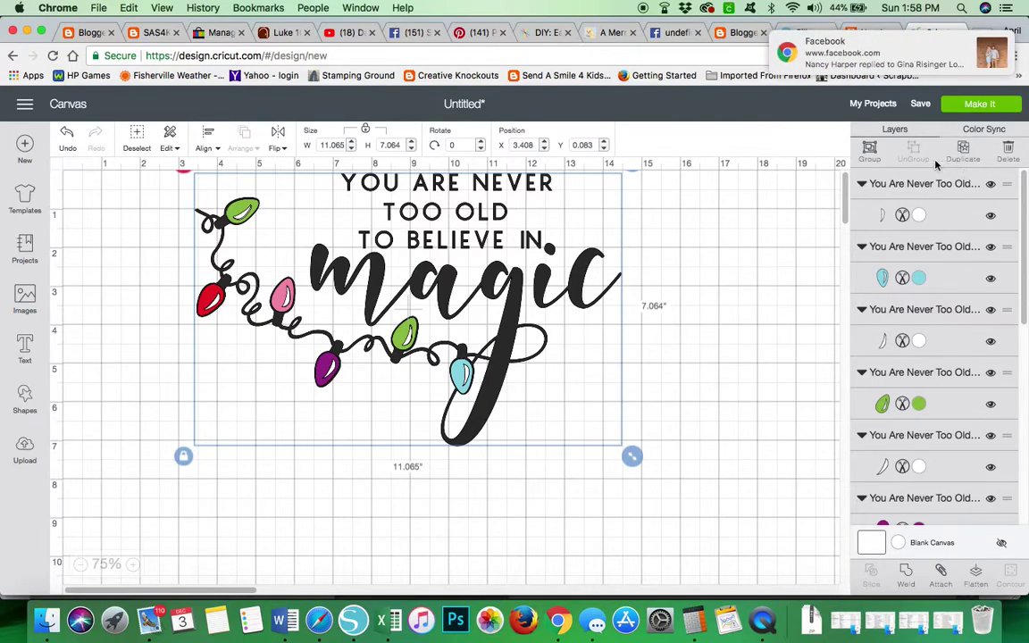
left_click(870, 152)
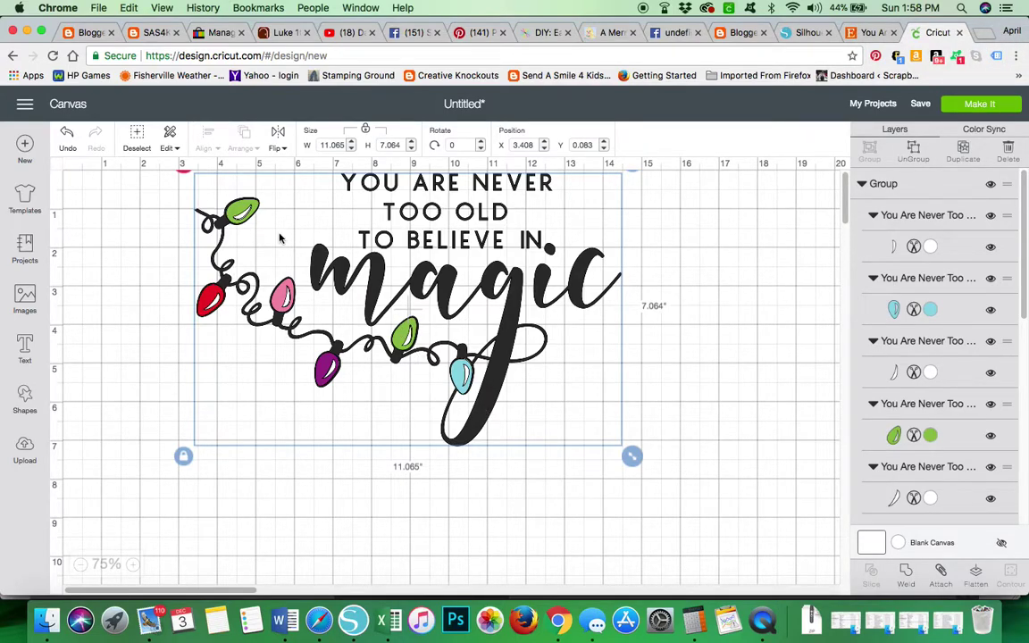
left_click(281, 149)
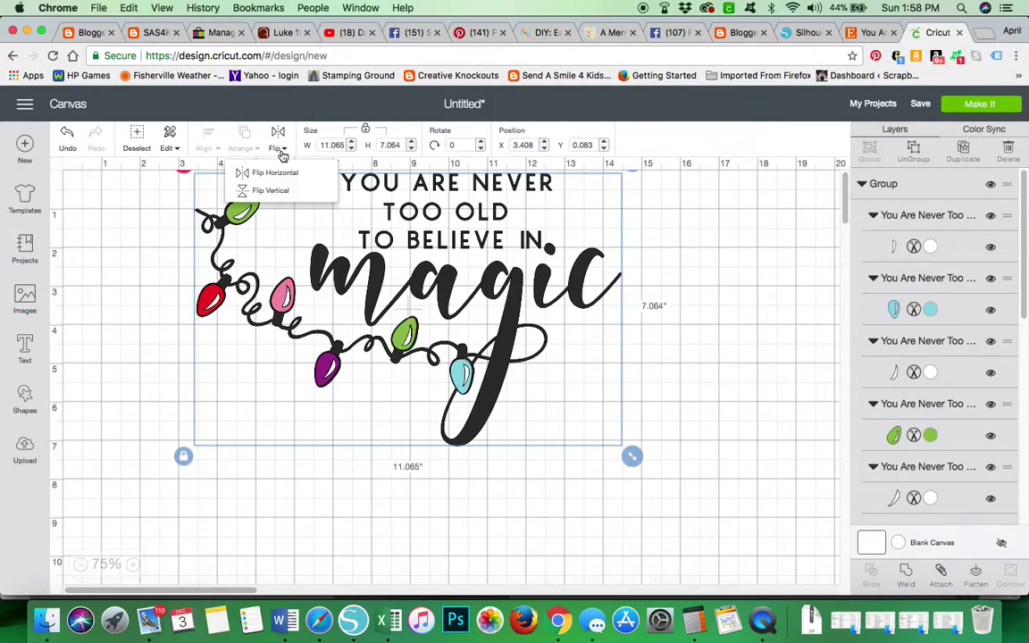
left_click(272, 173)
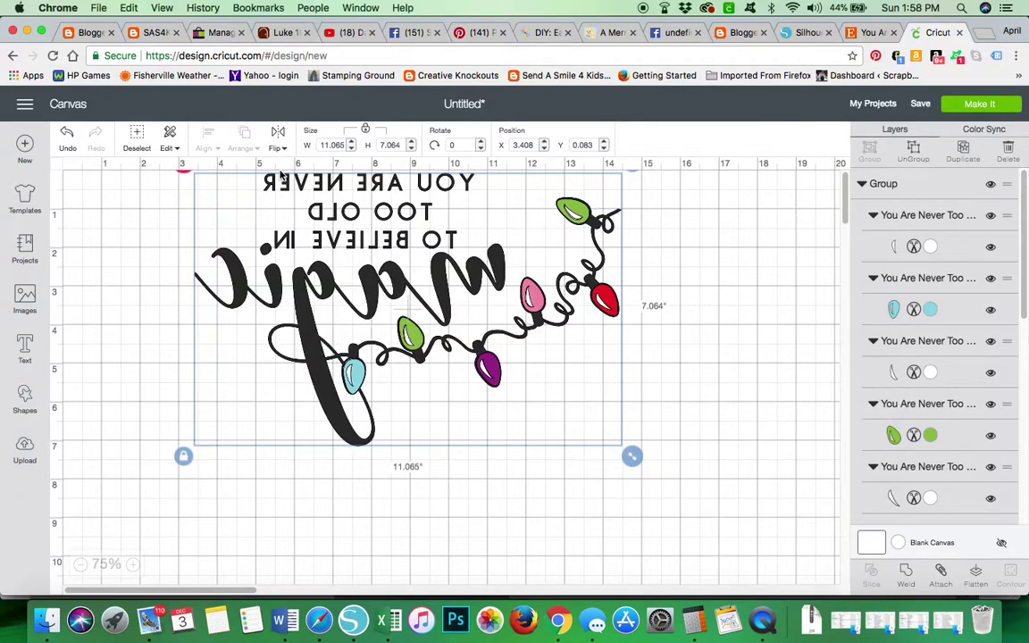
- Send the mirrored design to mat preparation and examine the black, green and light blue mats and the remaining color mats
left_click(968, 109)
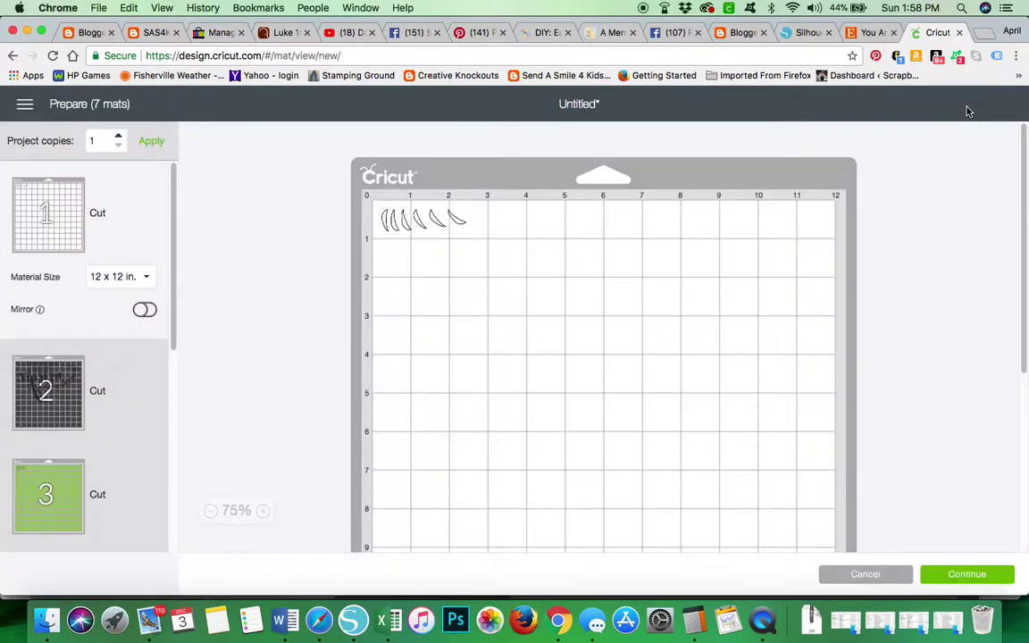
left_click(90, 386)
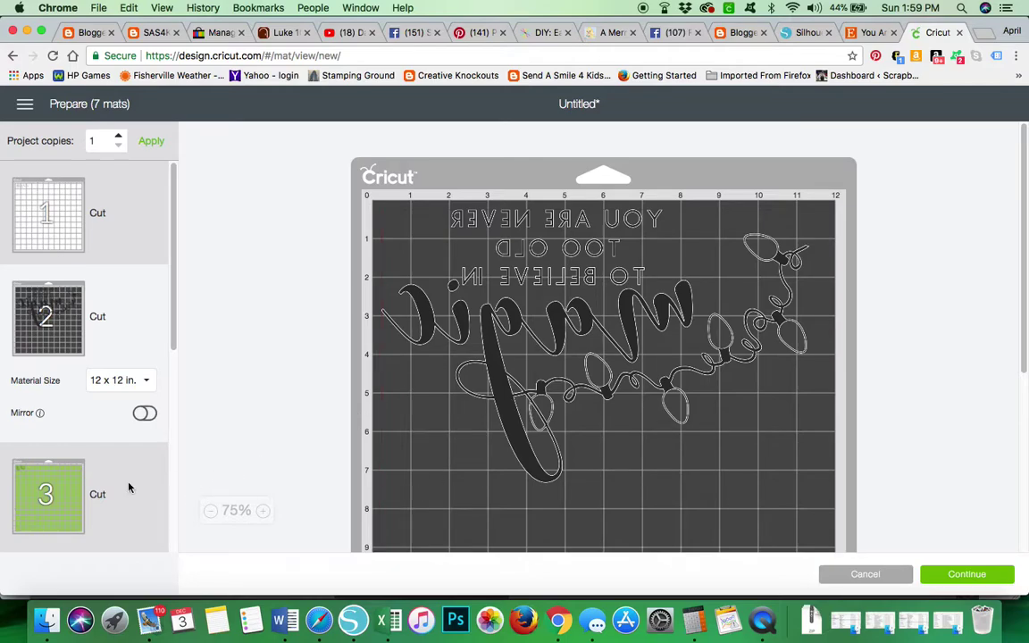
left_click(51, 505)
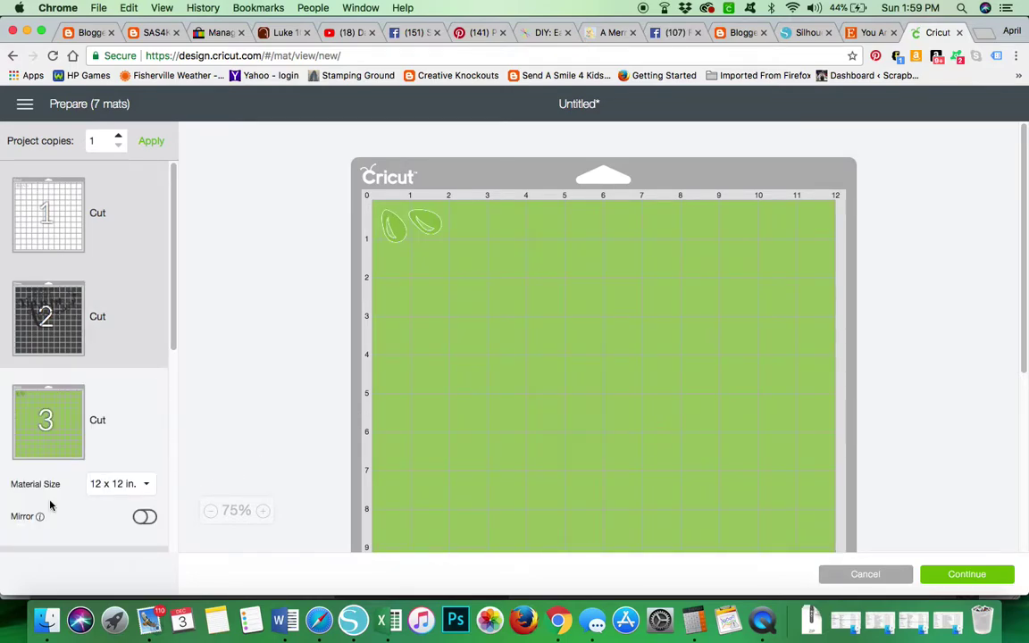
scroll(410, 340, "down", 4)
scroll(410, 340, "up", 4)
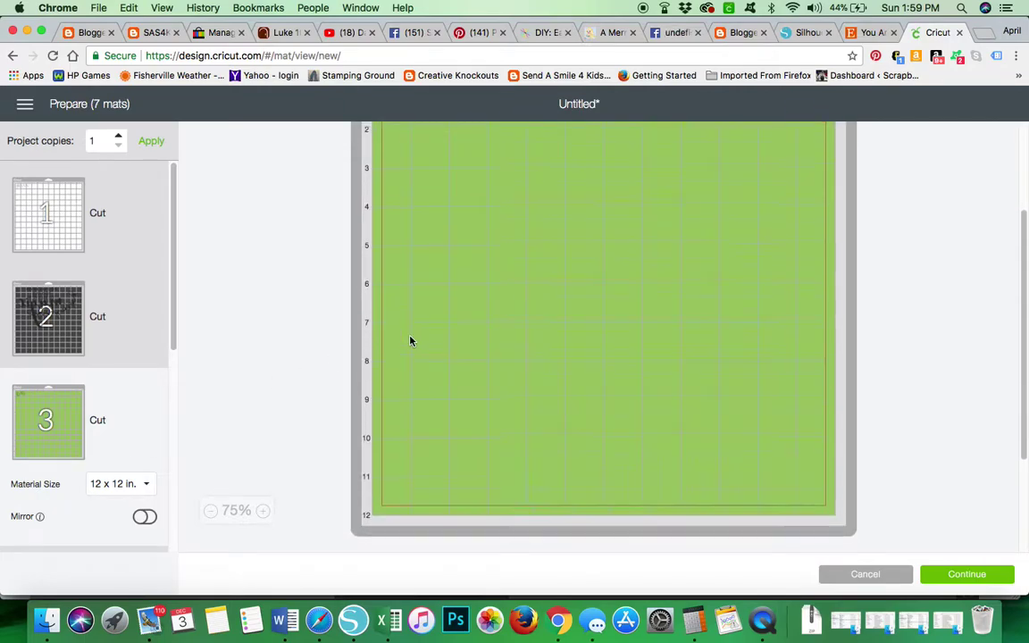
scroll(89, 375, "down", 5)
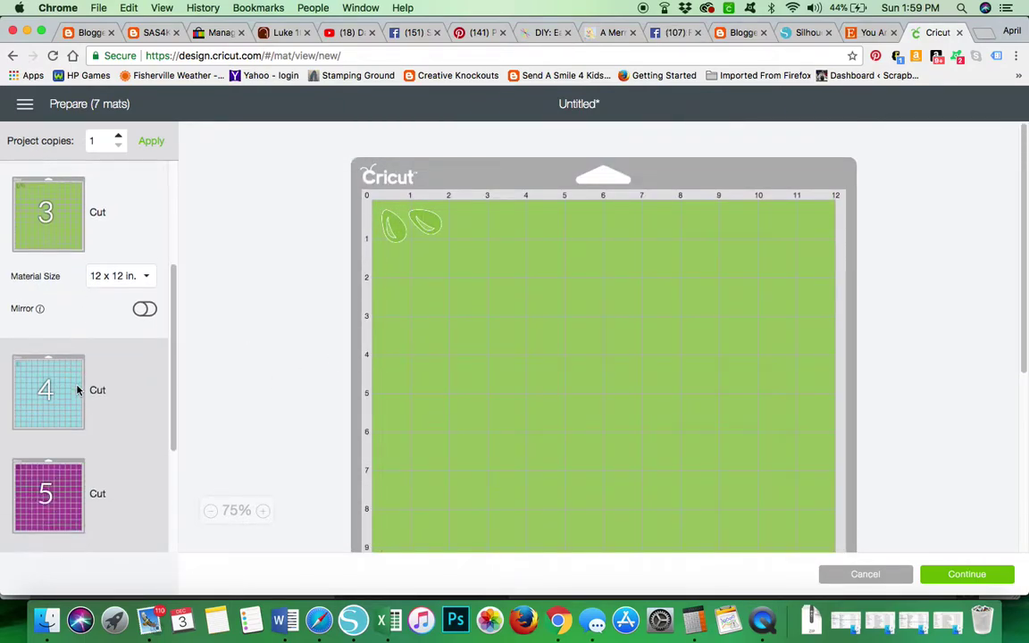
left_click(77, 390)
scroll(77, 390, "down", 3)
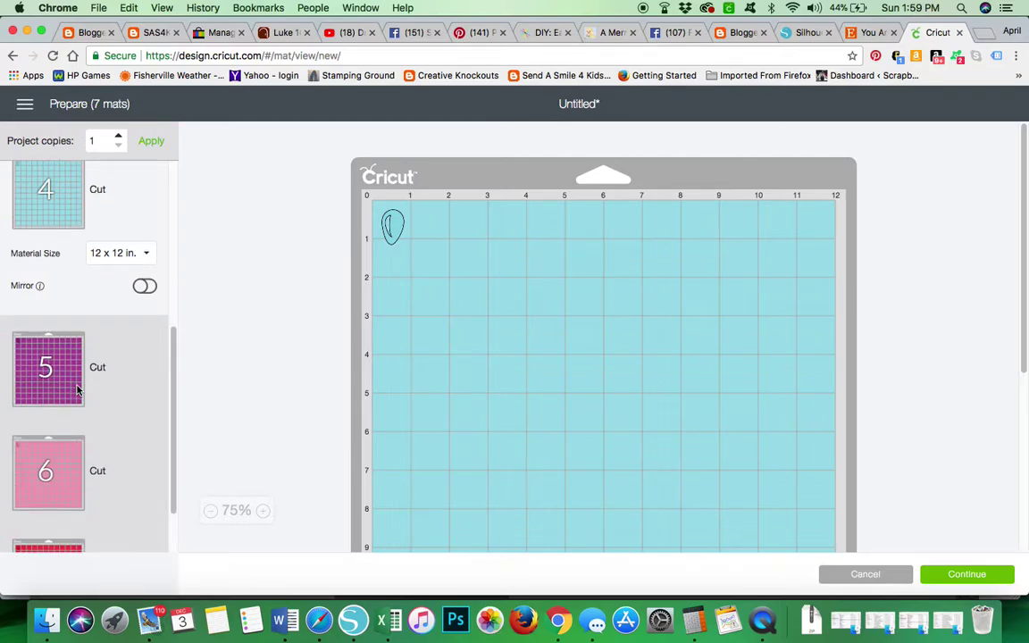
scroll(77, 391, "down", 2)
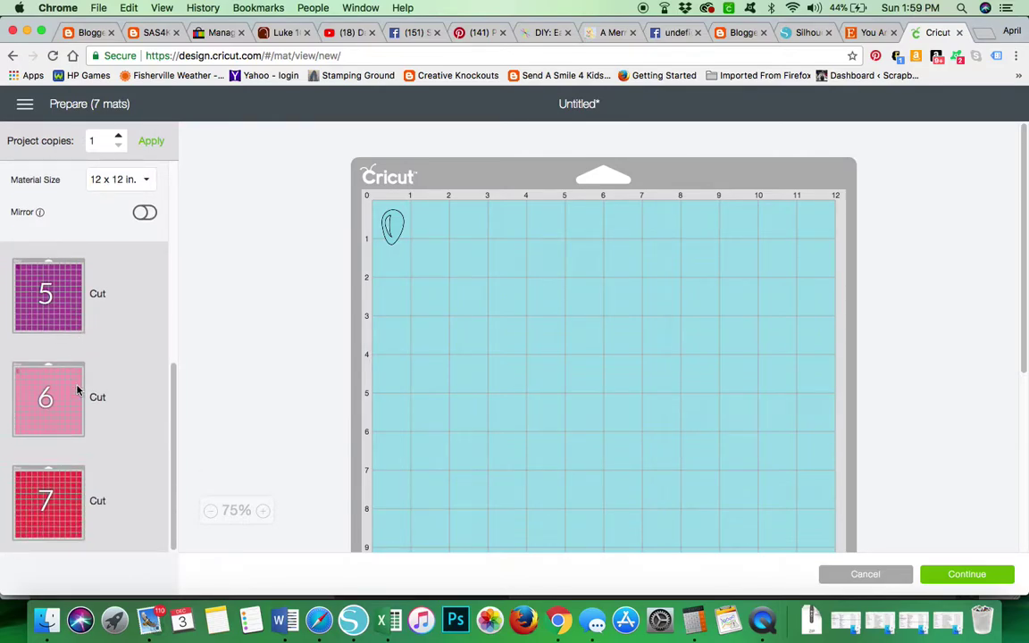